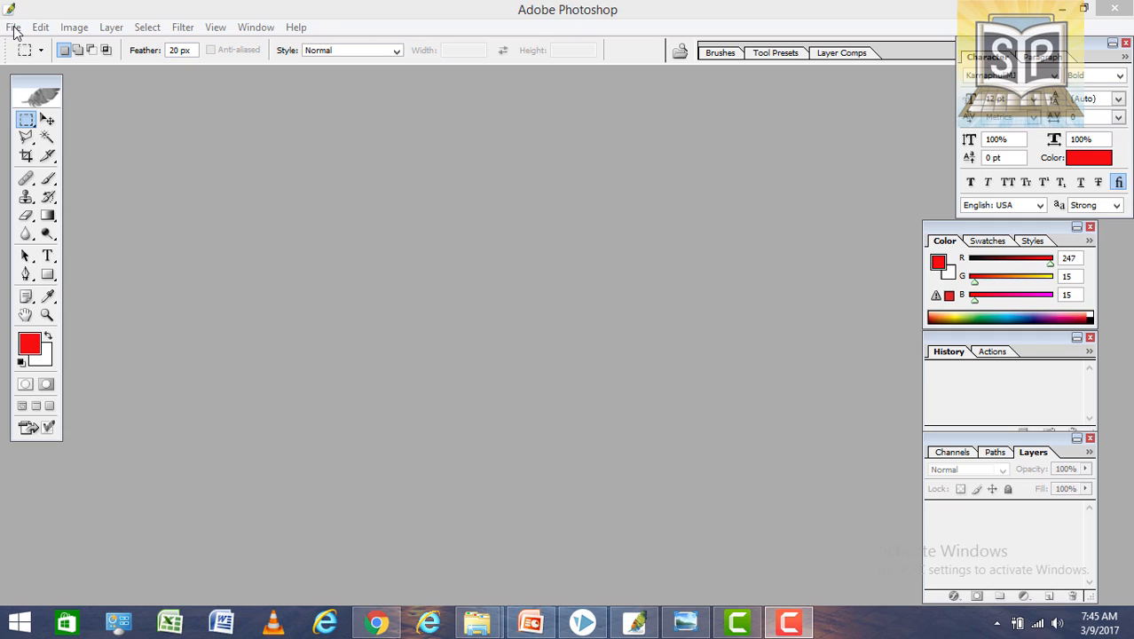
Step: Open download.jpg from the Pictures folder and maximize its document window
left_click(13, 28)
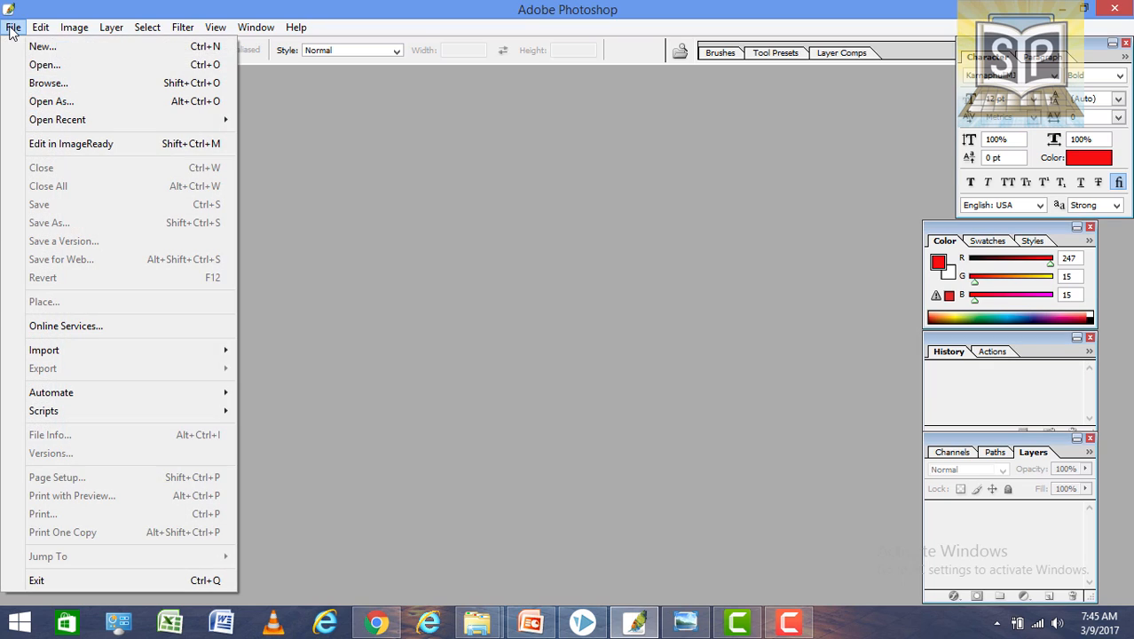
left_click(30, 65)
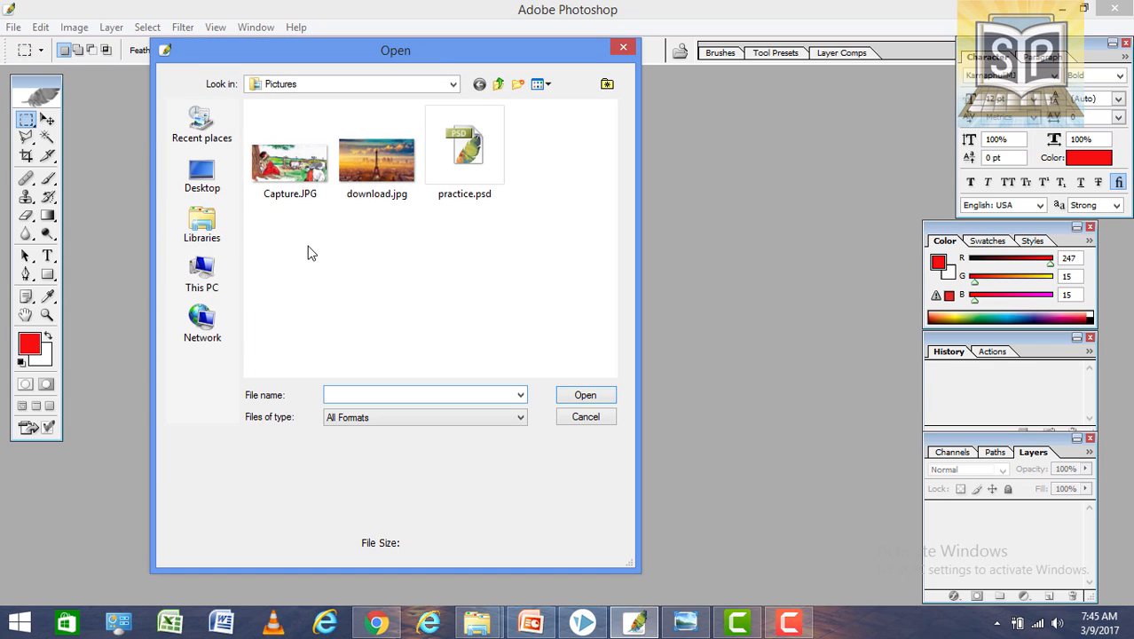
left_click(397, 183)
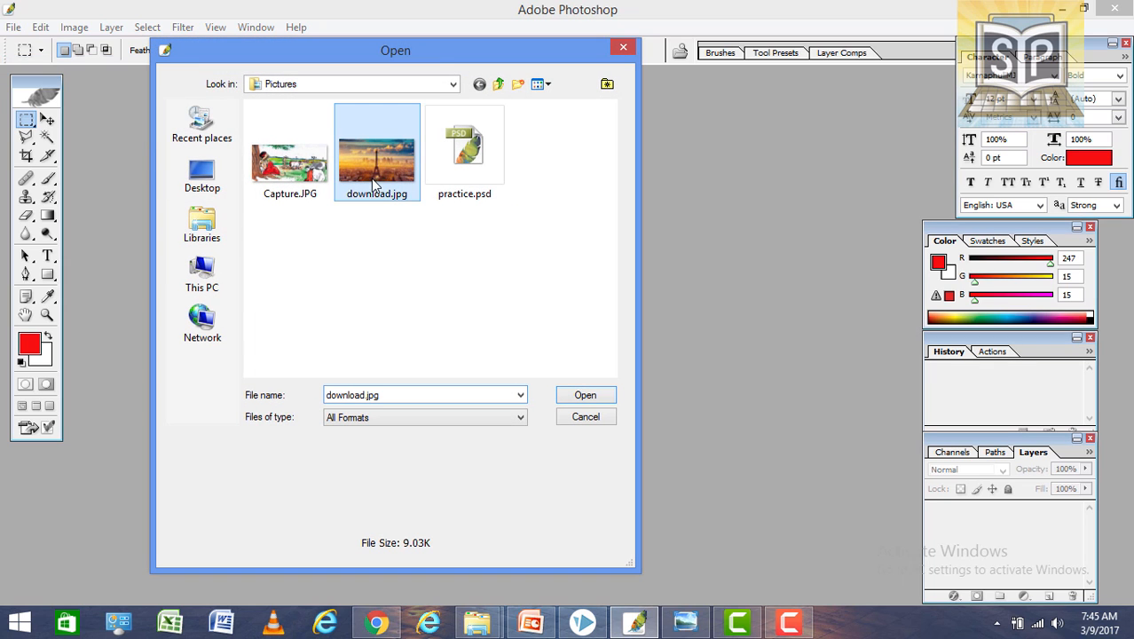
left_click(584, 395)
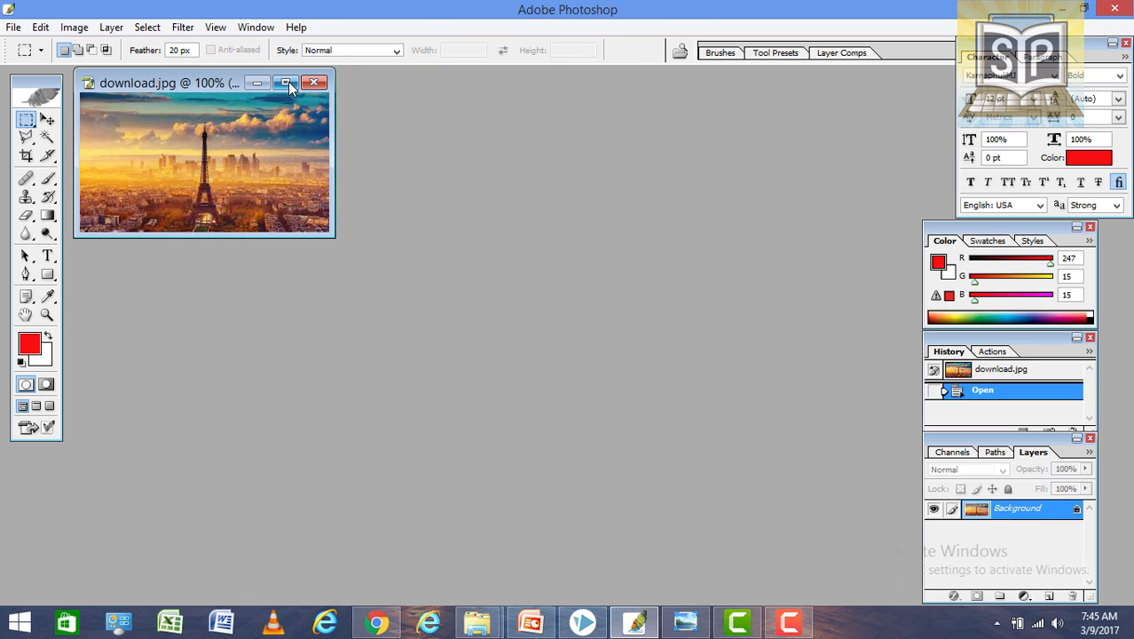
left_click(286, 82)
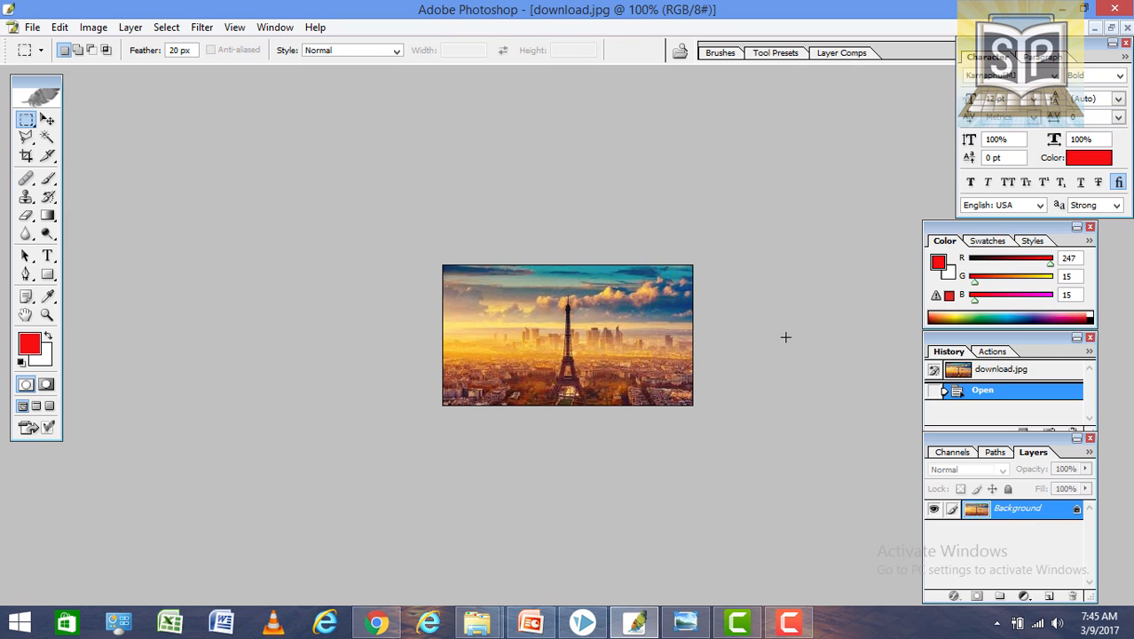
Step: Detach the Layers palette beside the image and convert the Background into a regular layer named Layer 1
left_click(1035, 457)
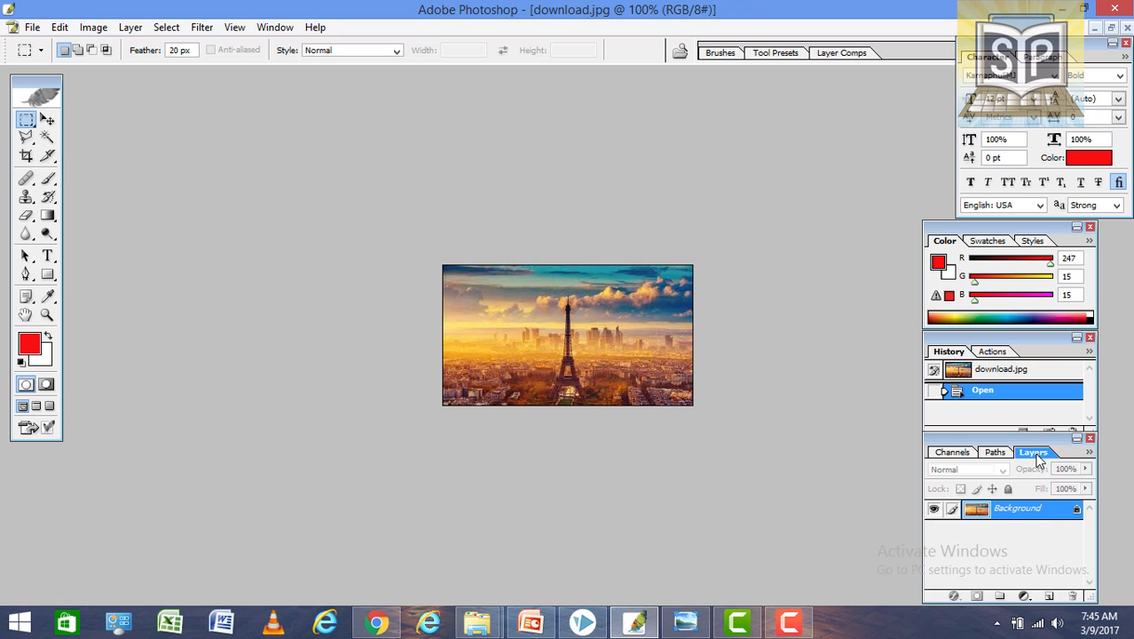
left_click_drag(841, 366, 817, 272)
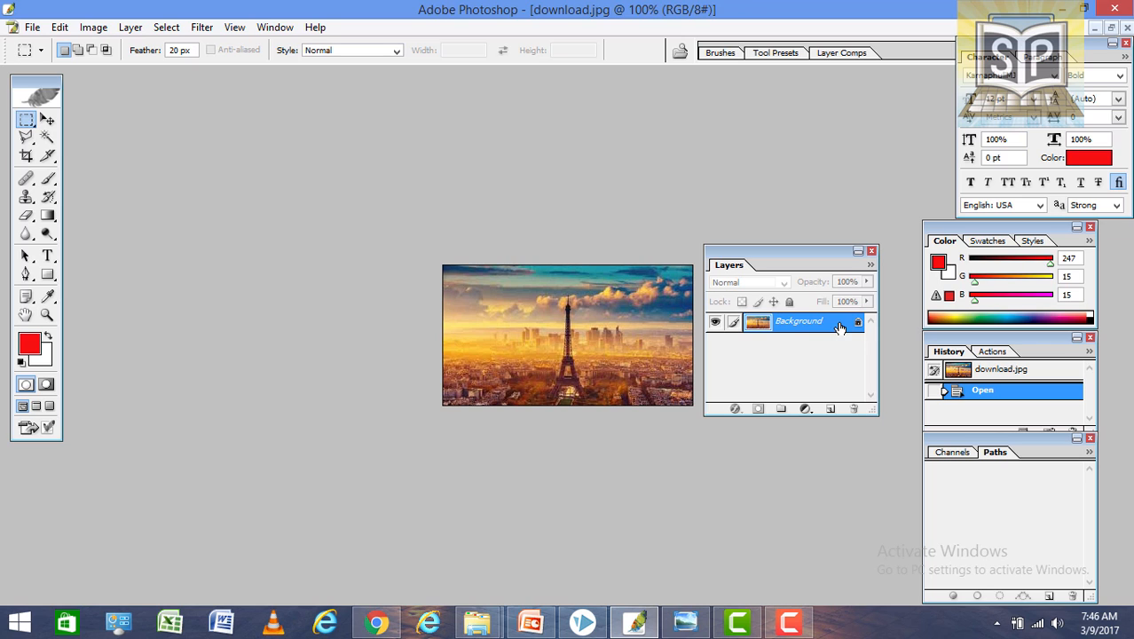
double_click(801, 325)
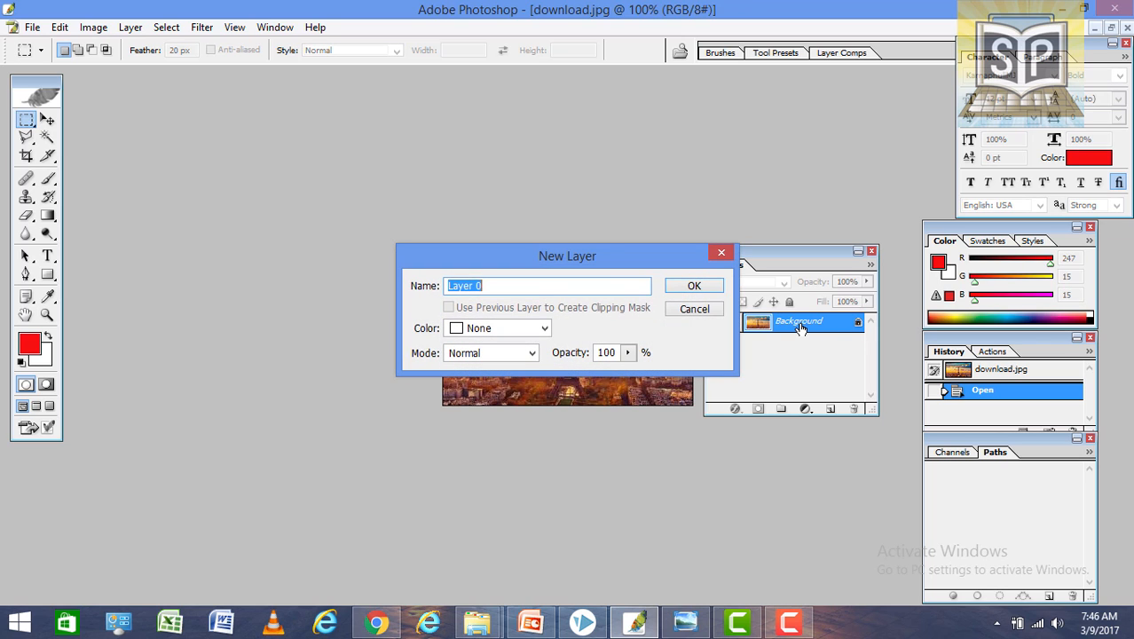
left_click_drag(600, 270, 536, 240)
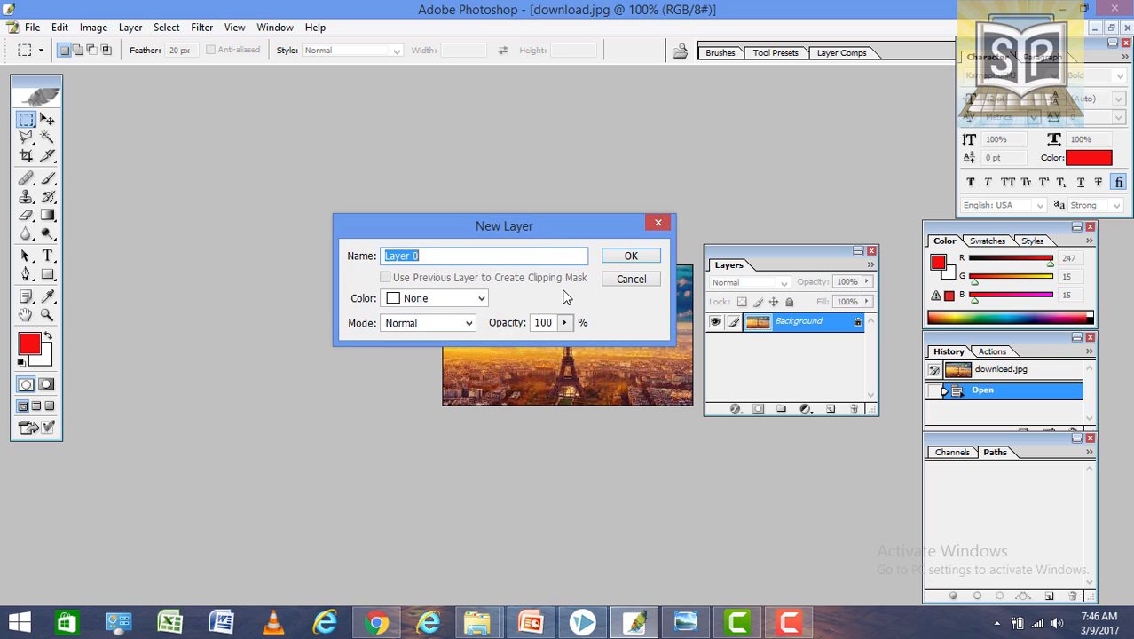
left_click(434, 255)
left_click_drag(434, 256, 361, 255)
key("Left")
key("Right")
key("Right")
key("Right")
key("Right")
key("Right")
key("Right")
key("shift+Right")
type("1")
left_click(612, 256)
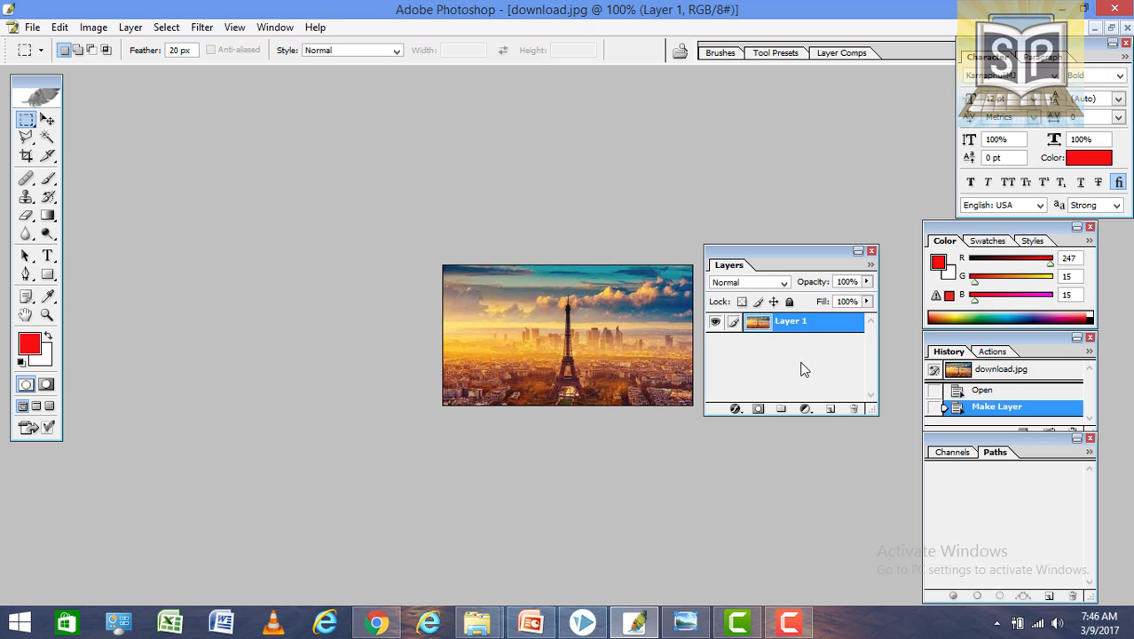
Step: Erase a short diagonal stroke across the skyline with the 13-pixel Eraser, and undo it
left_click(26, 220)
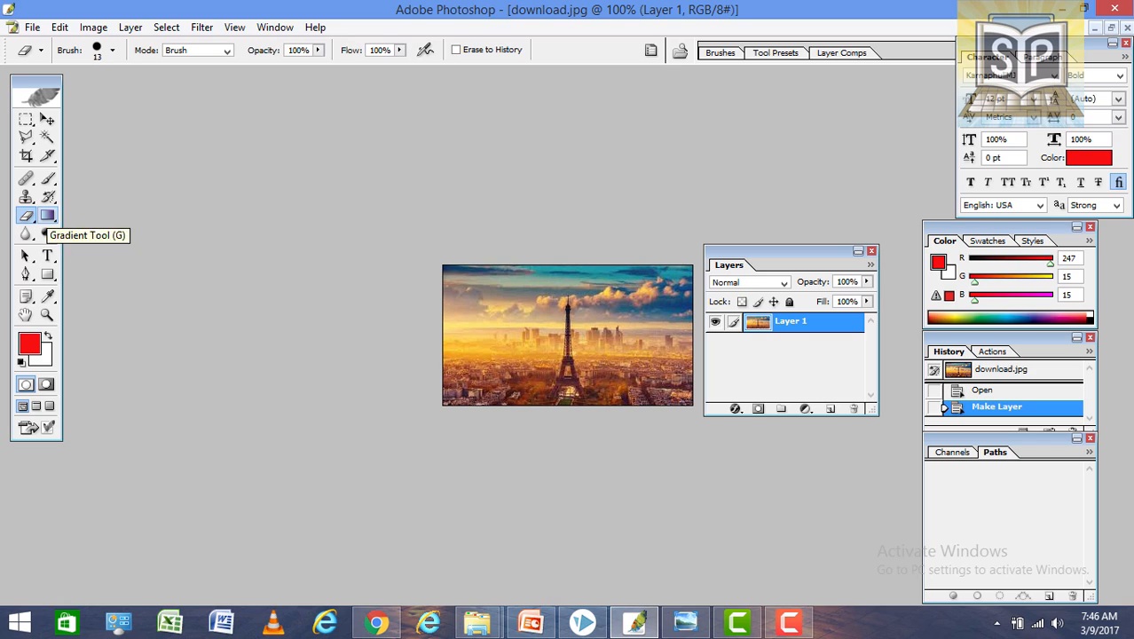
left_click_drag(507, 324, 575, 349)
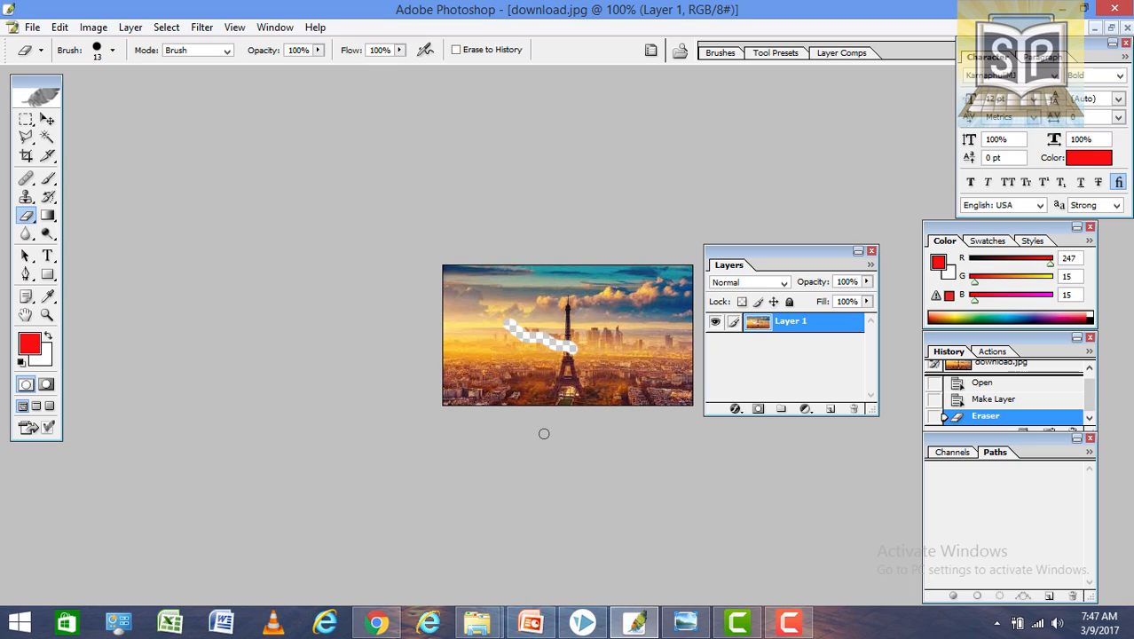
key("ctrl+z")
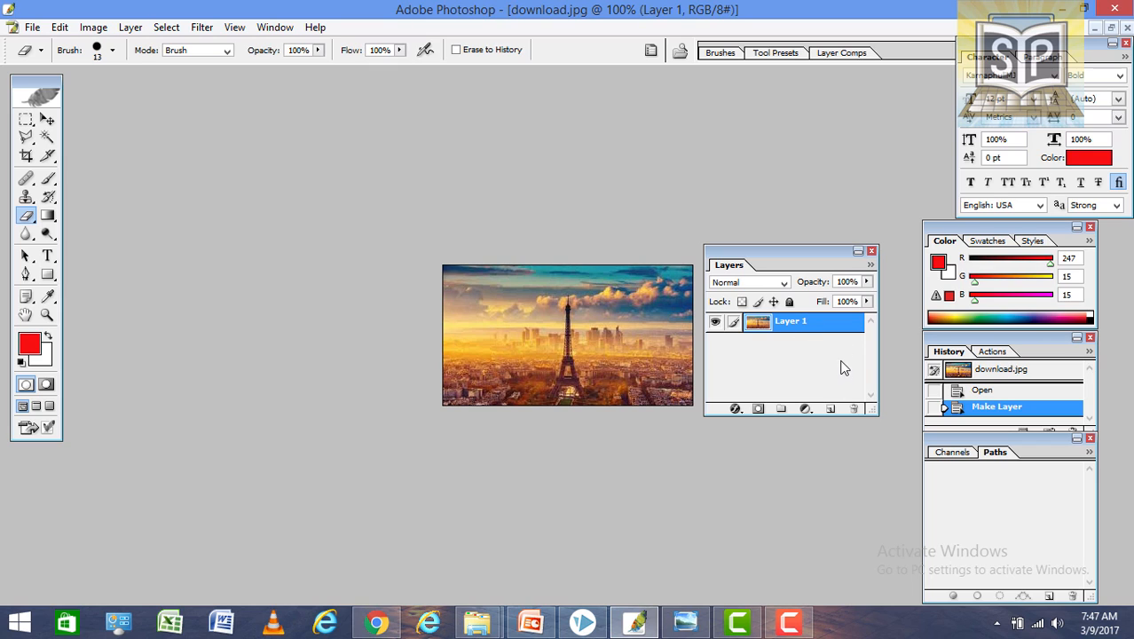
Step: Add three new empty layers above the photo layer
left_click(832, 410)
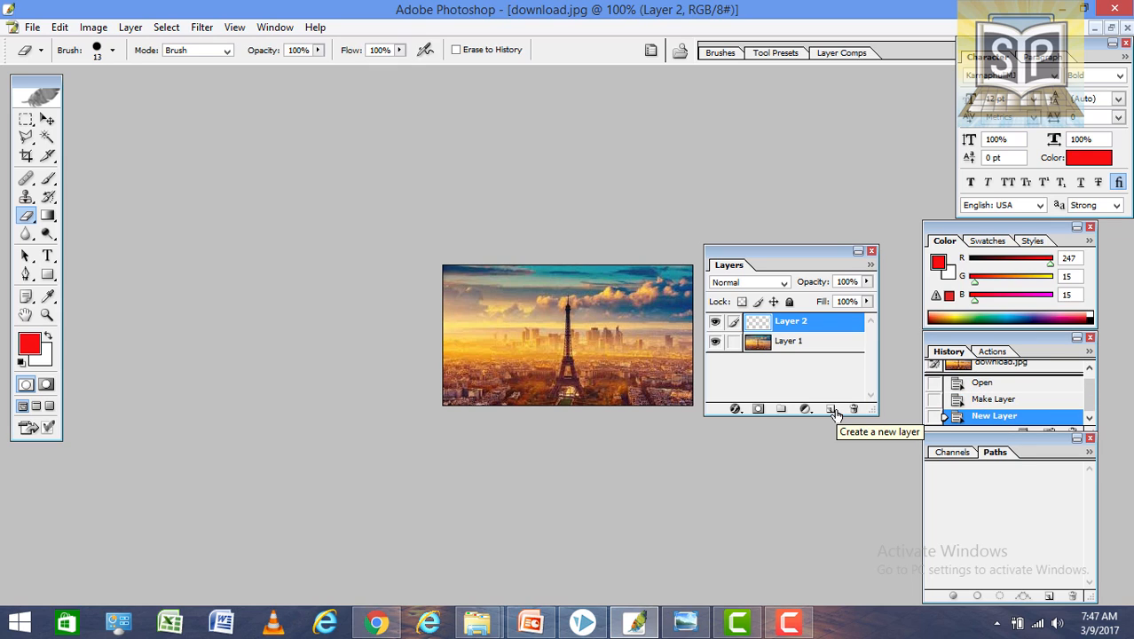
left_click(832, 410)
left_click(832, 409)
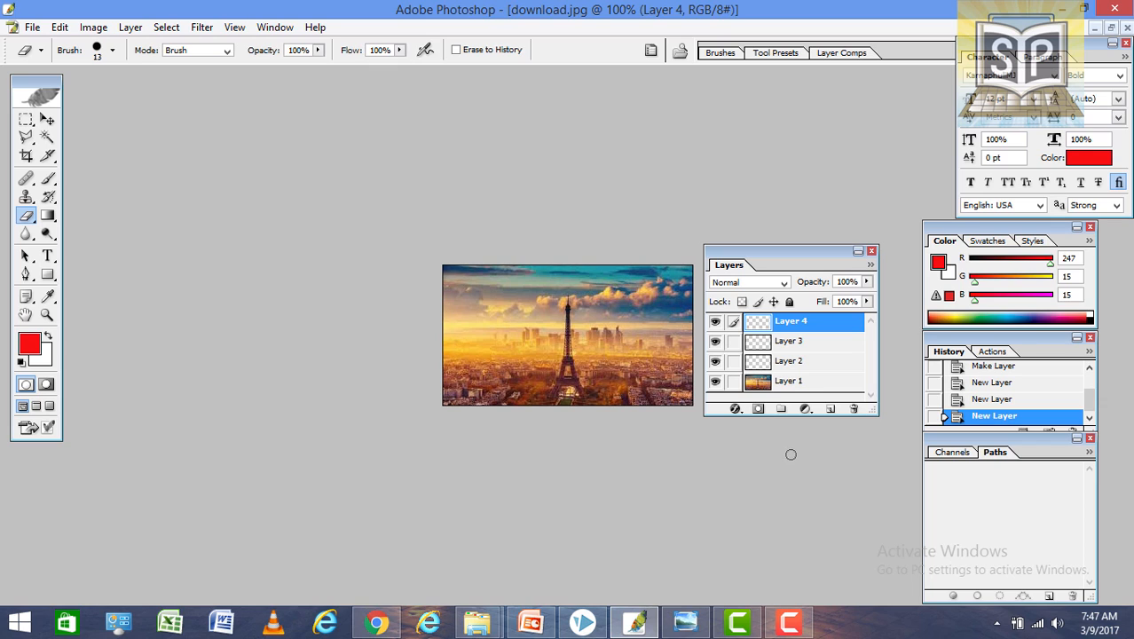
Step: Select Layer 1, hide it and make it visible again
left_click(789, 387)
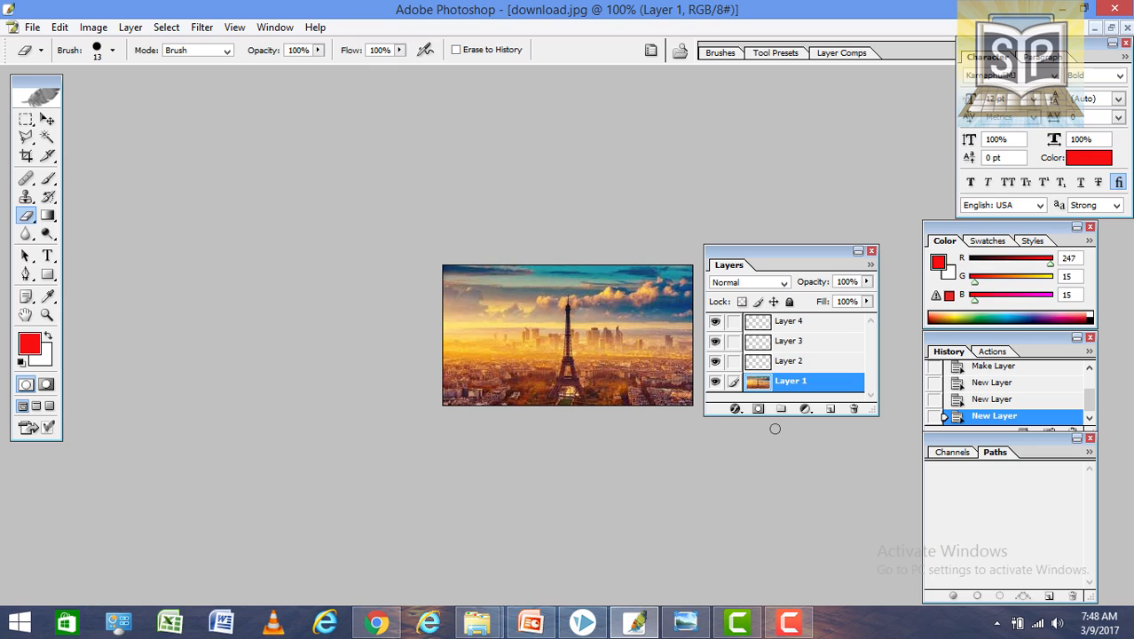
left_click(715, 381)
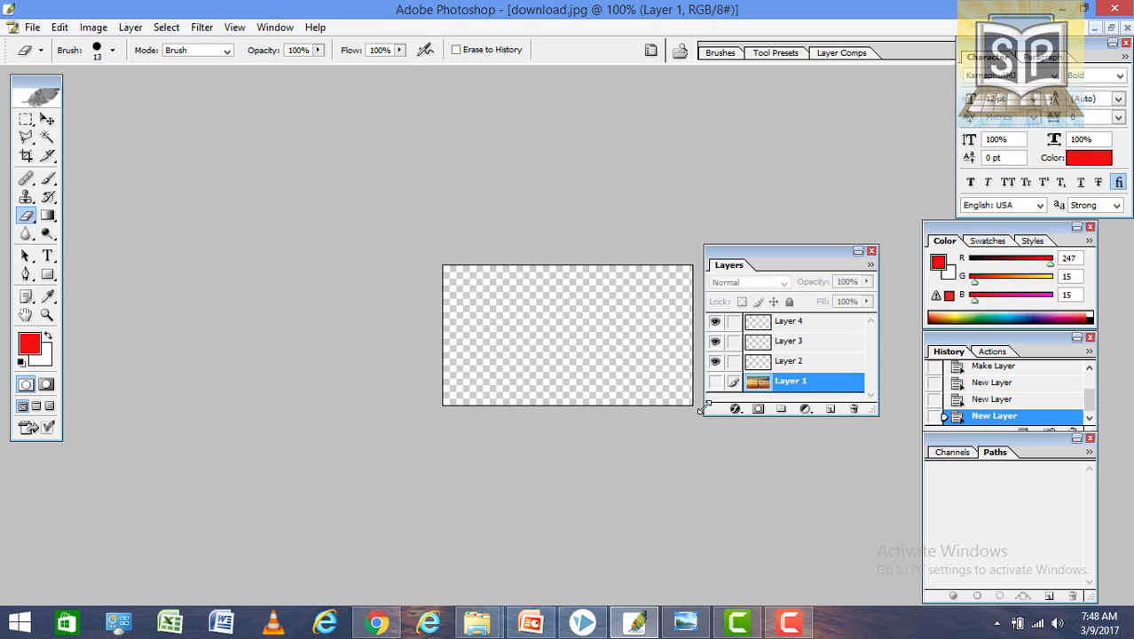
left_click(715, 383)
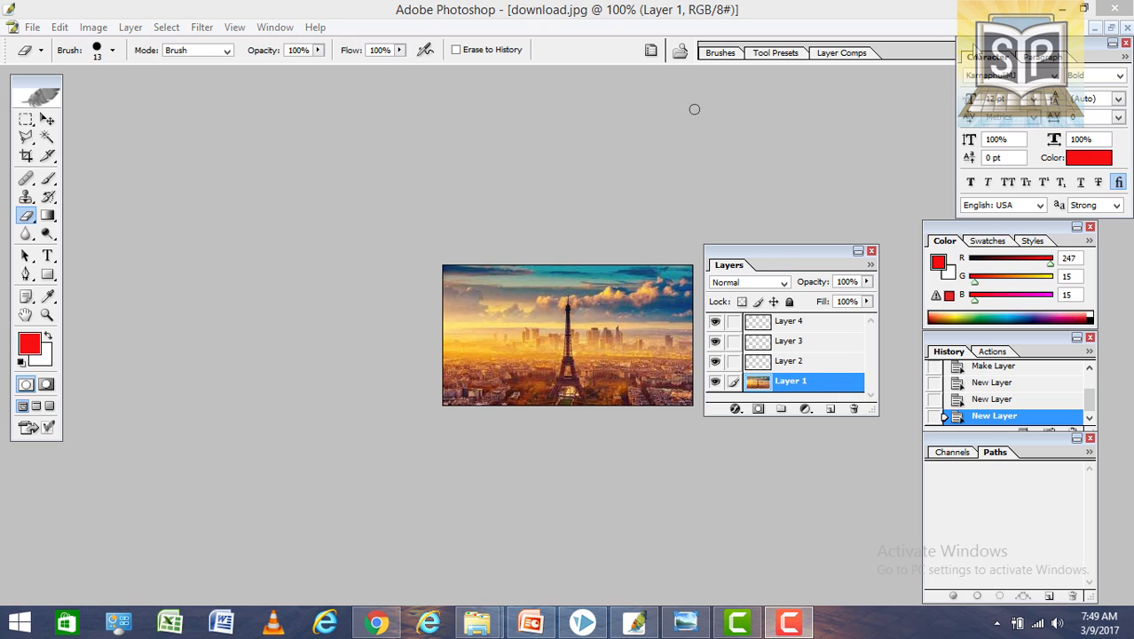
Step: Close download.jpg without saving the changes
left_click(1125, 28)
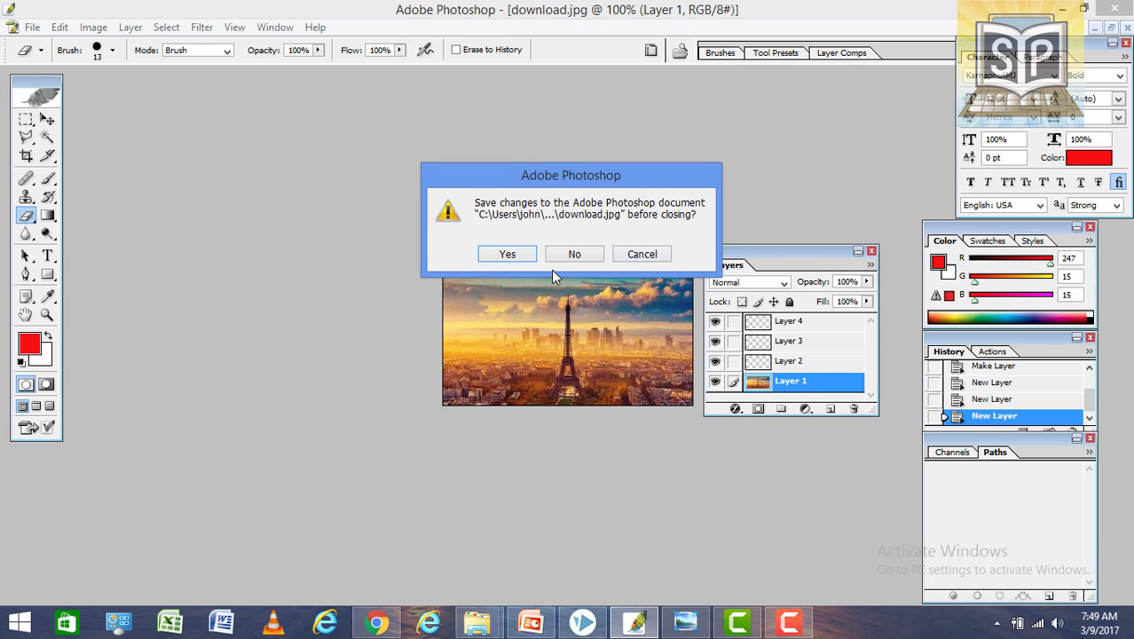
left_click(575, 255)
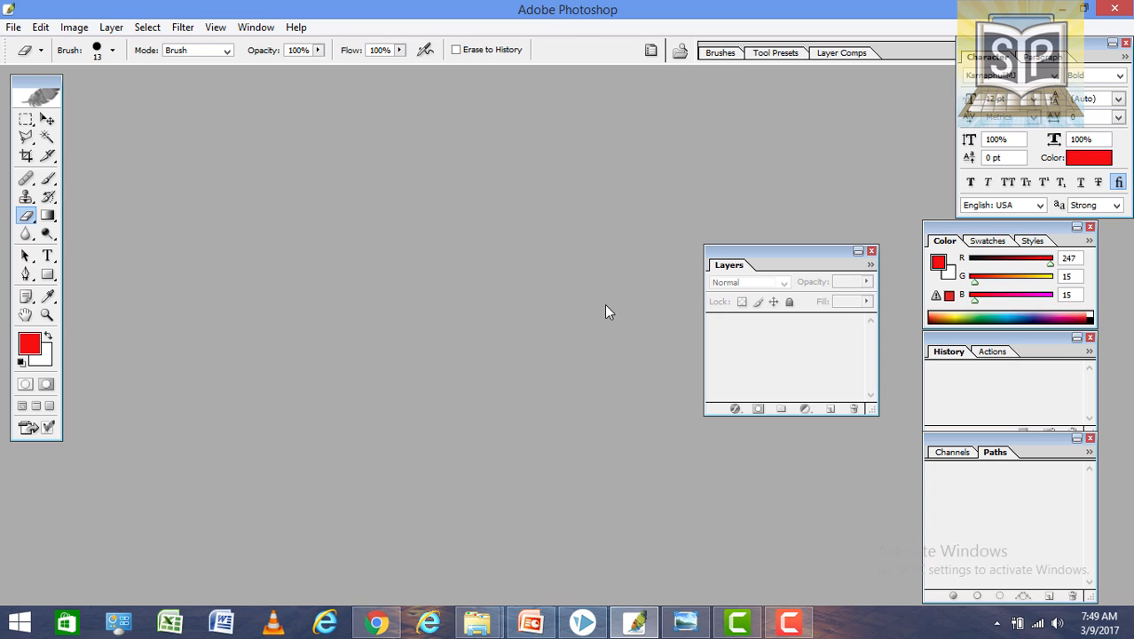
Step: Start a new document and set its width to 7 inches
left_click(14, 28)
left_click(35, 48)
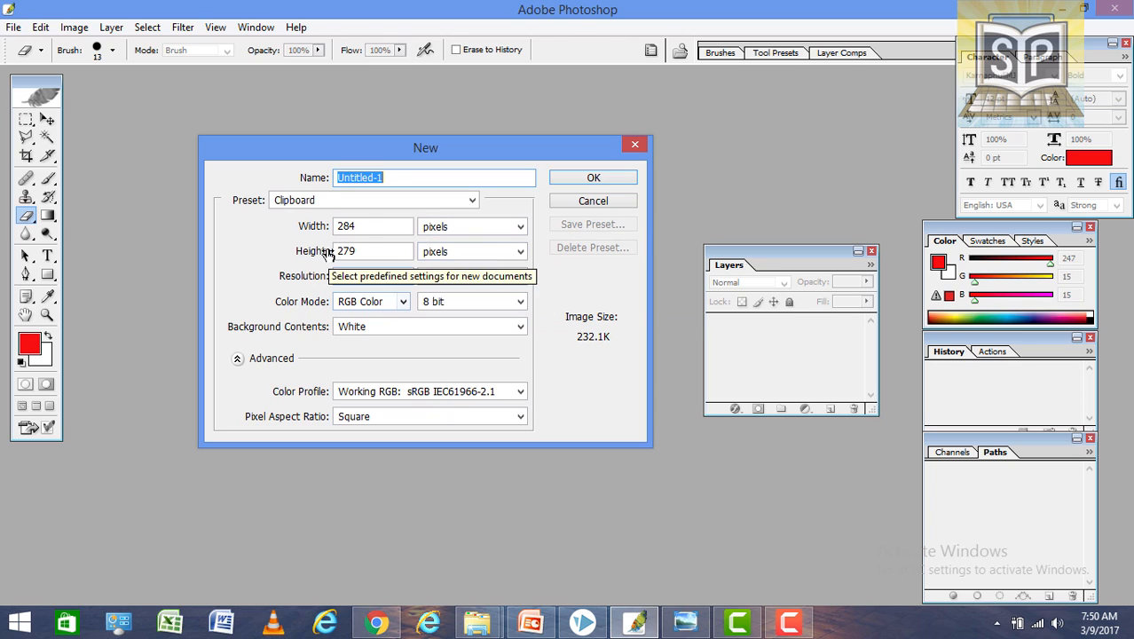
left_click(441, 233)
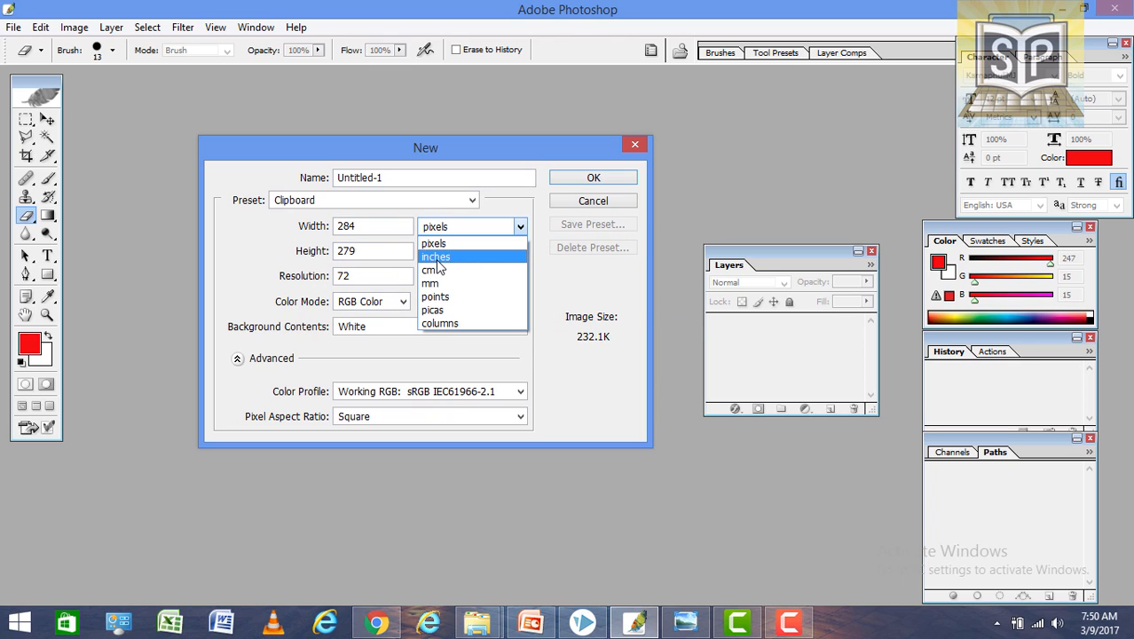
left_click(438, 257)
double_click(364, 228)
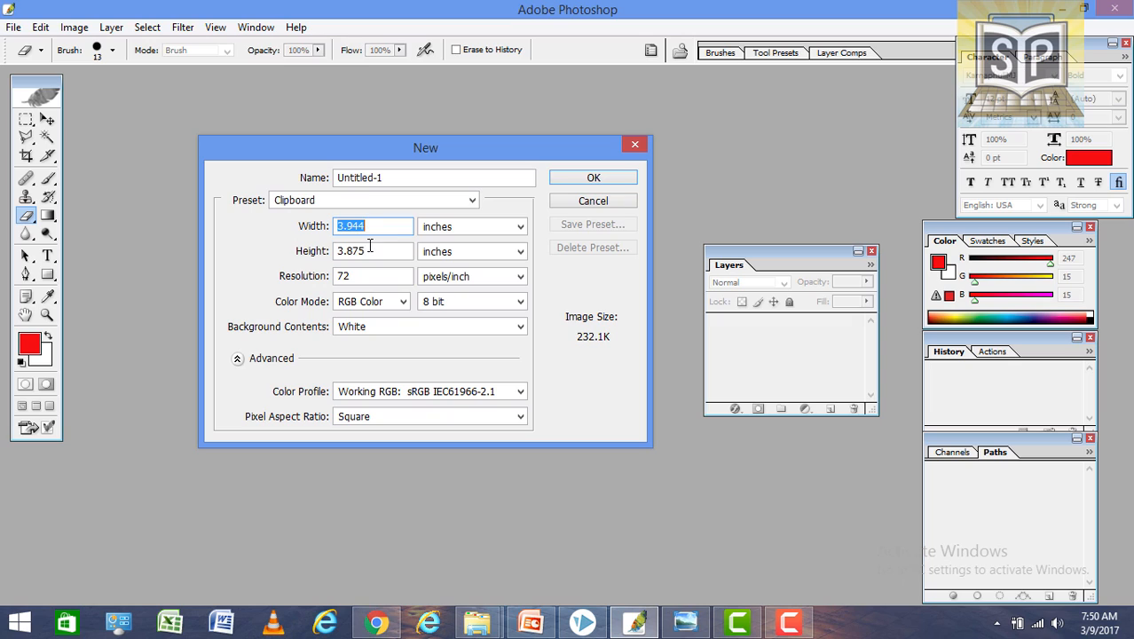
type("7")
Step: Set the new document's height to 8 inches and create it in a maximized window
double_click(374, 250)
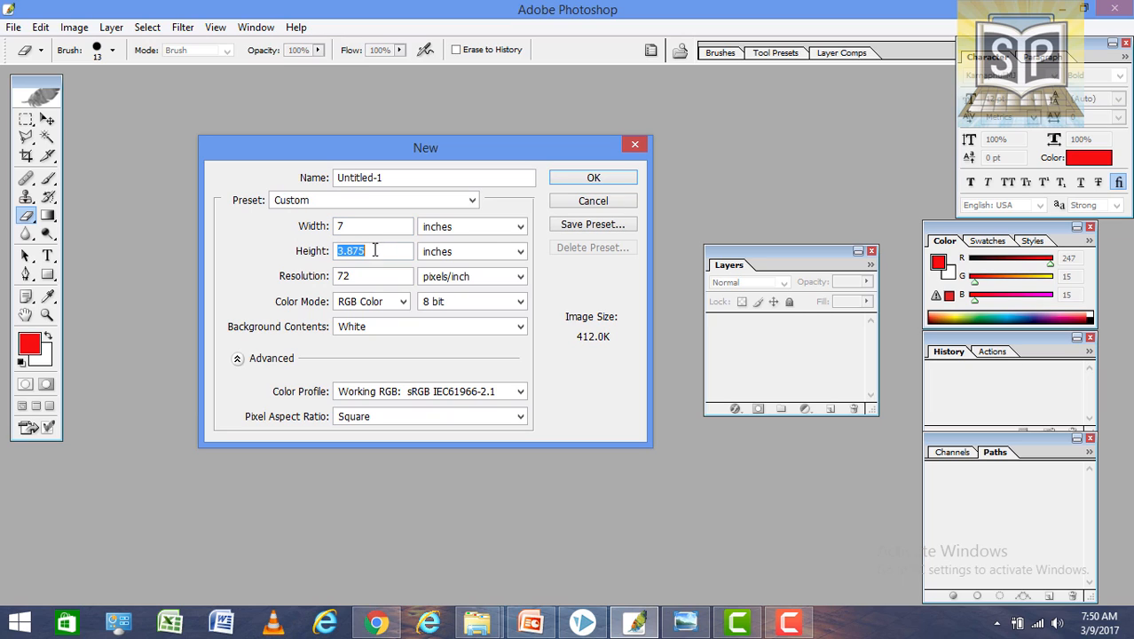
left_click(485, 252)
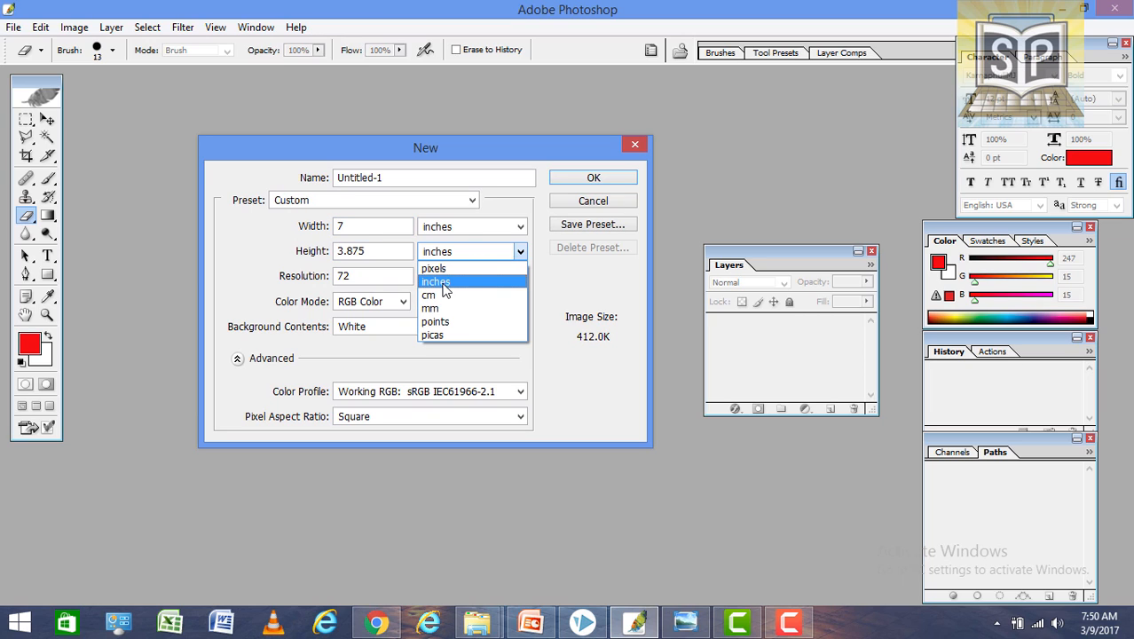
left_click(441, 282)
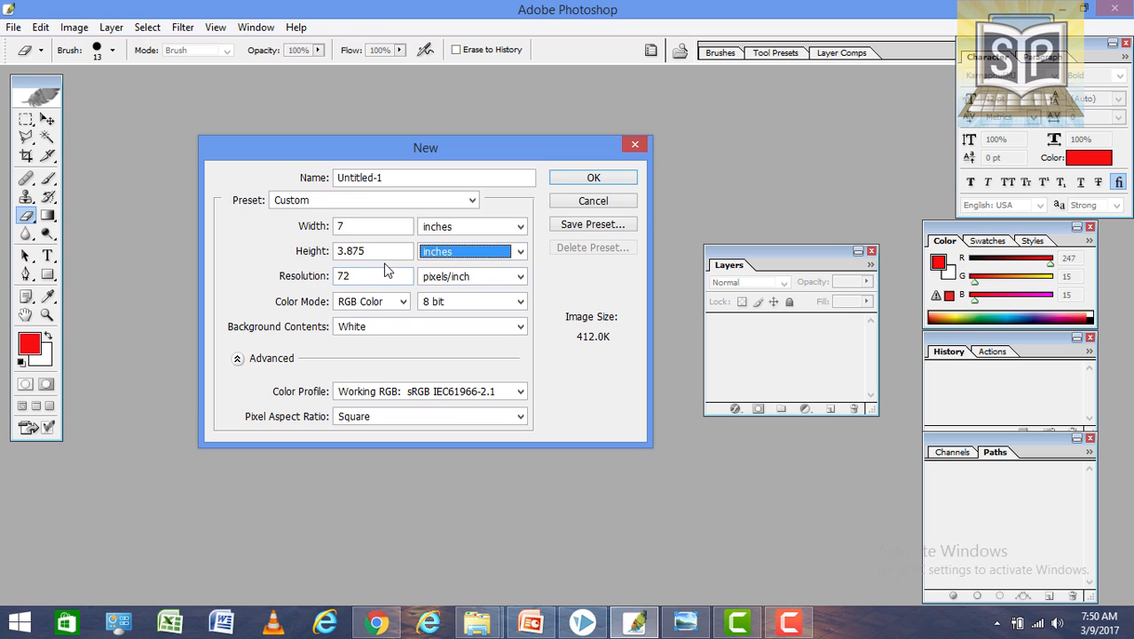
left_click_drag(365, 250, 228, 246)
type("8")
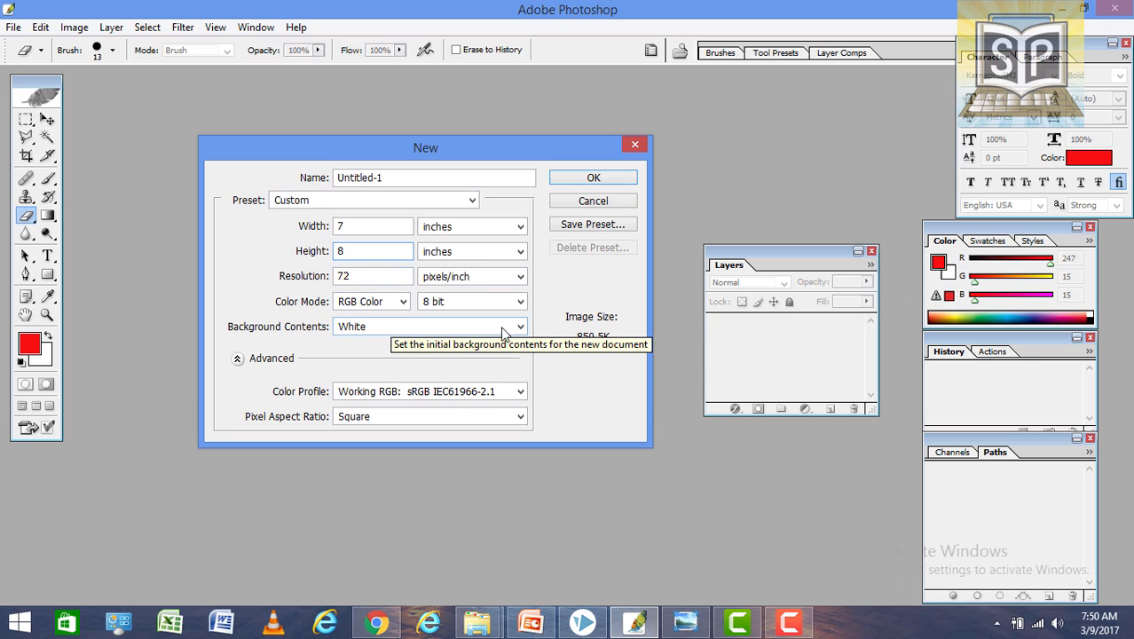
left_click(594, 179)
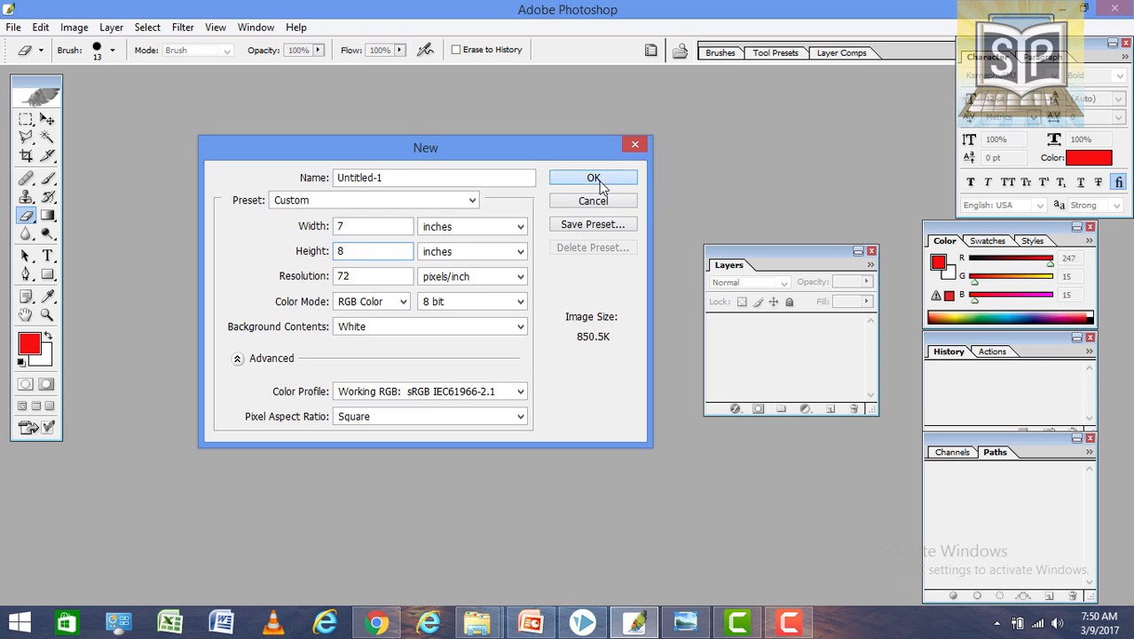
left_click(454, 82)
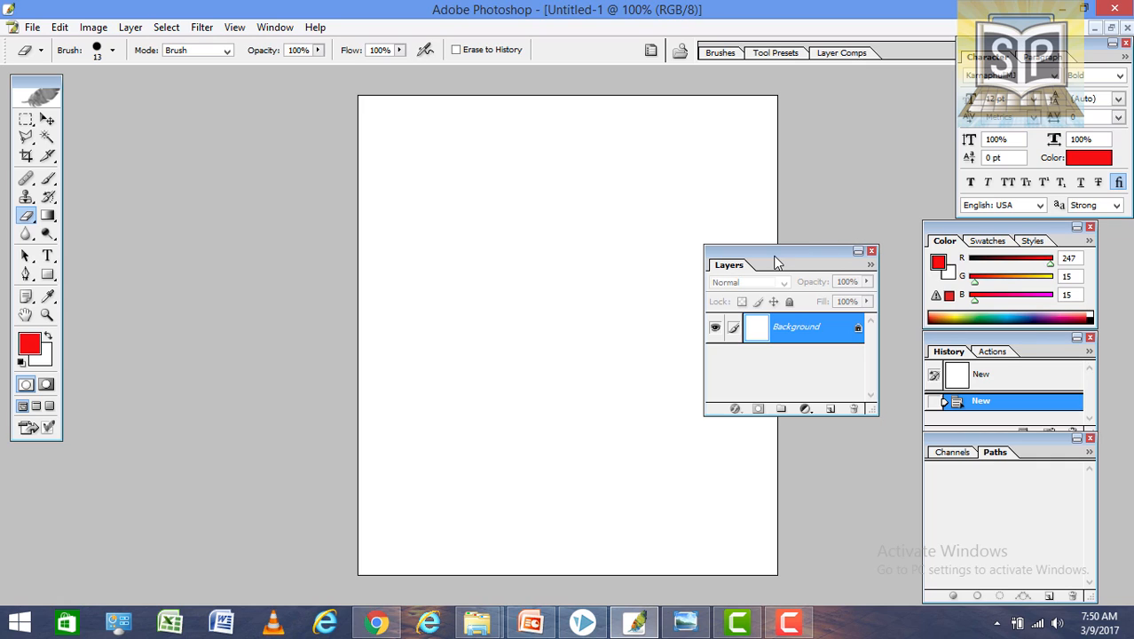
Step: Move the Layers palette off the canvas and add a new empty layer above the Background
mouse_move(847, 251)
left_mouse_down()
mouse_move(863, 235)
mouse_move(869, 246)
left_mouse_up()
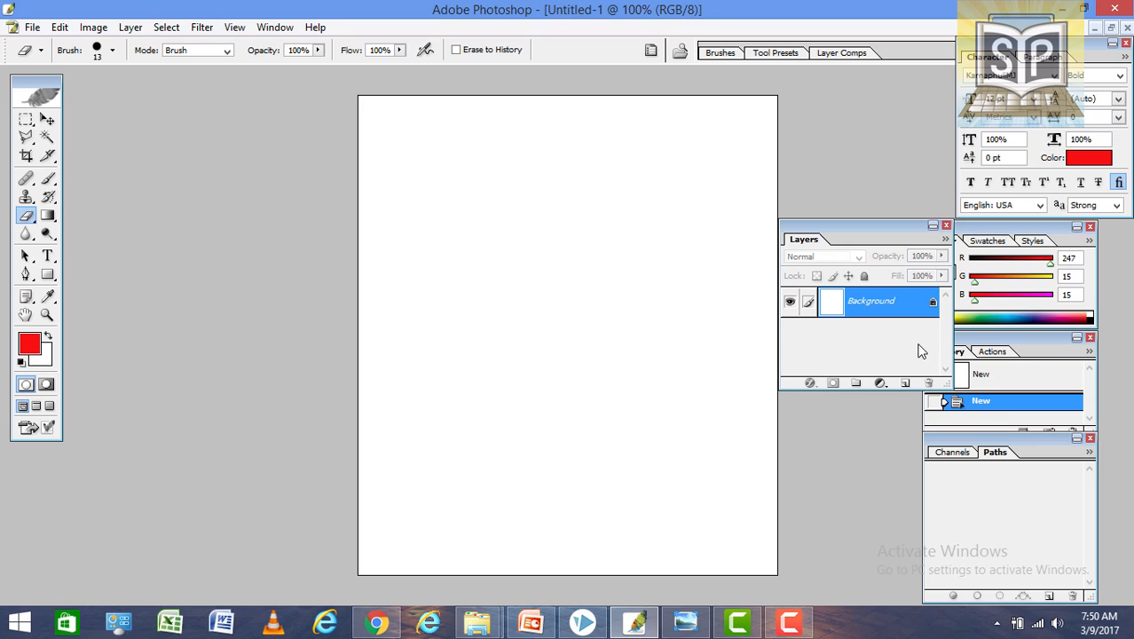
left_click(905, 382)
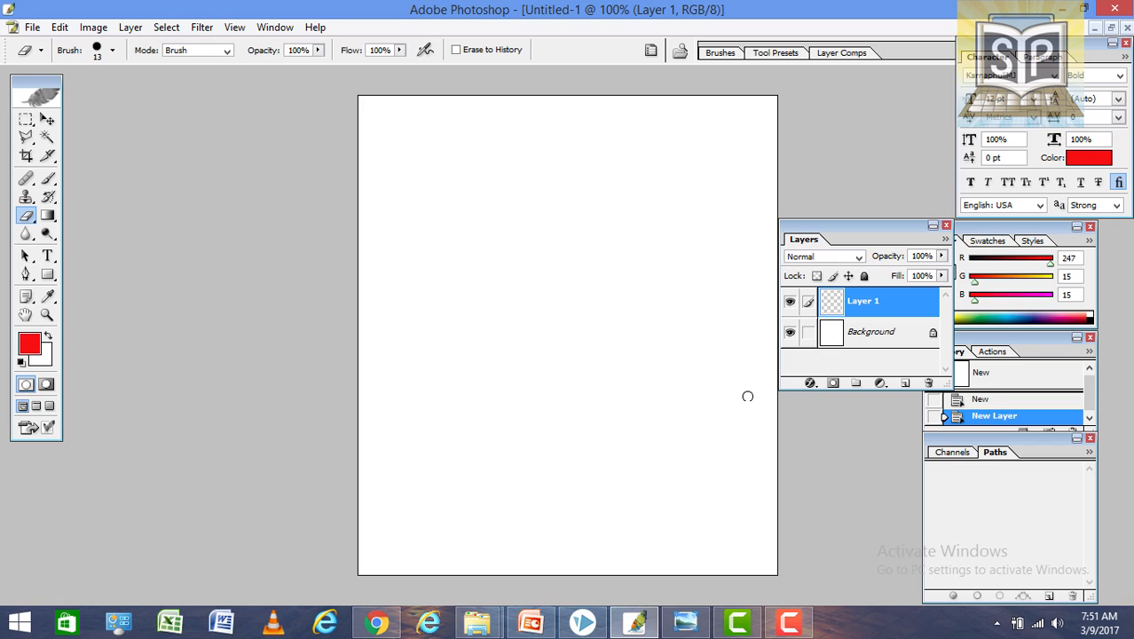
Step: Draw a wide rectangular marquee with a 20 px feather across the middle of the canvas, and deselect it
left_click(25, 120)
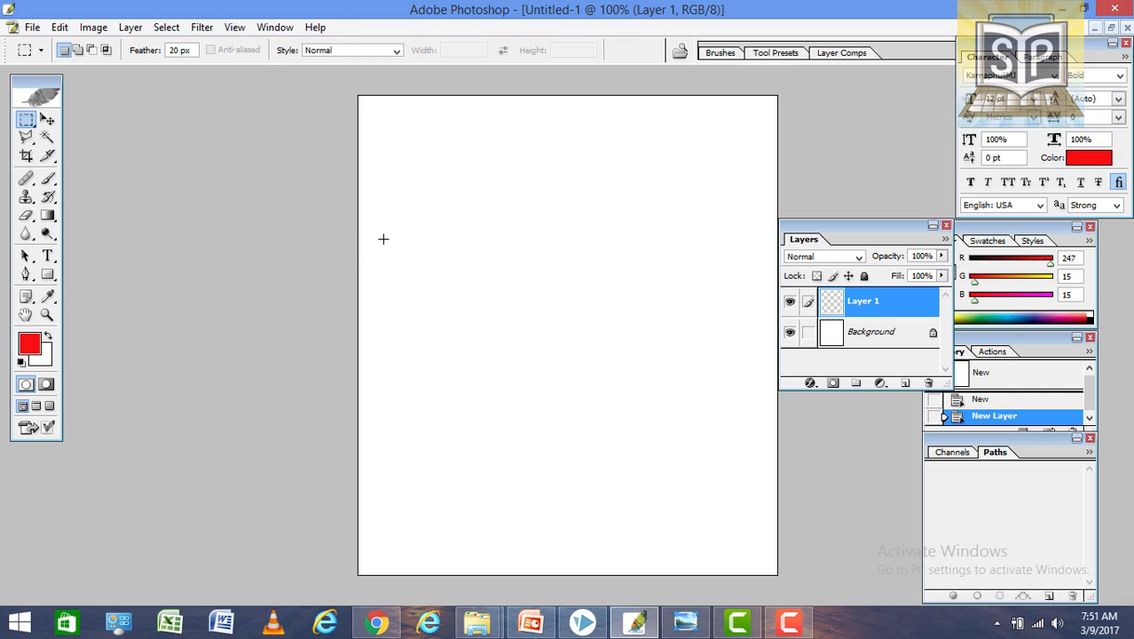
left_click_drag(383, 238, 761, 434)
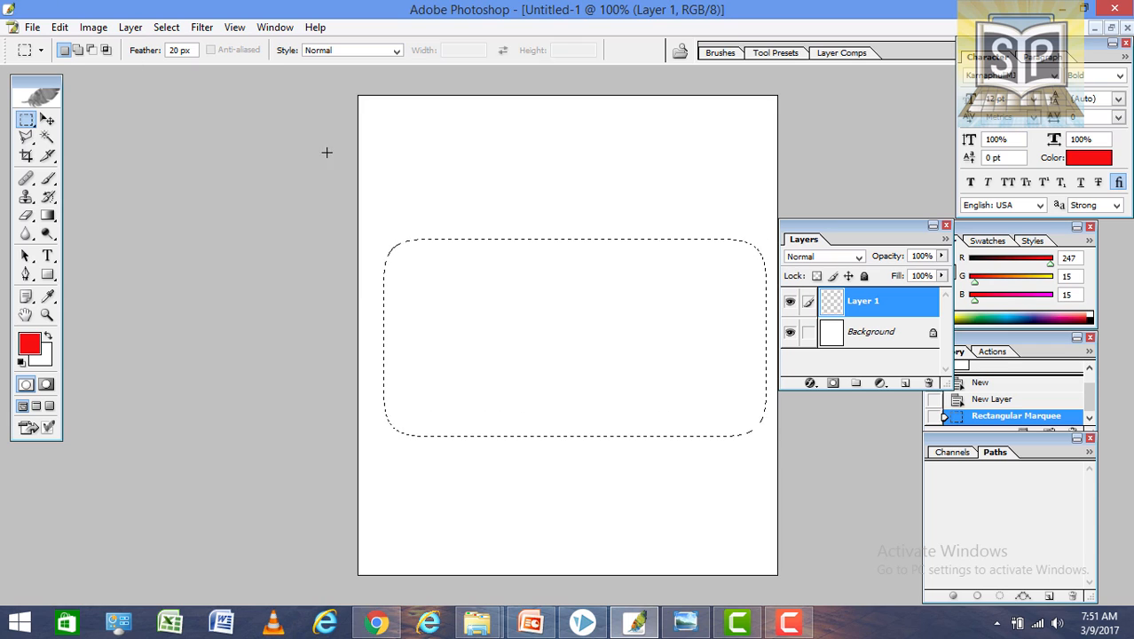
left_click(559, 210)
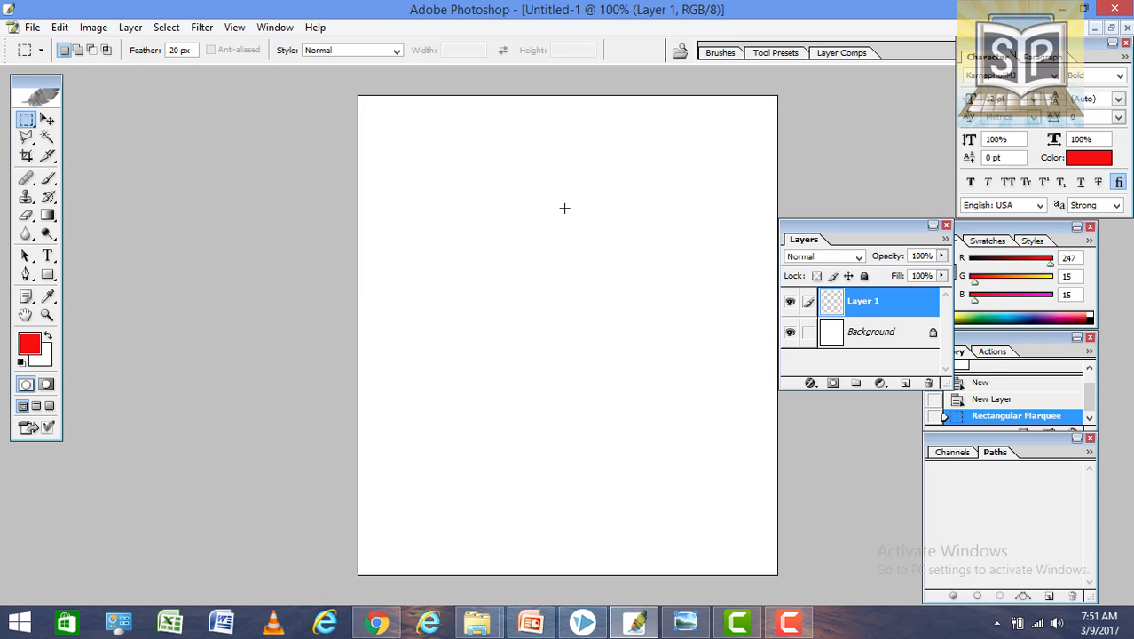
Step: Set the Rectangular Marquee tool's feather to 0 px
double_click(182, 50)
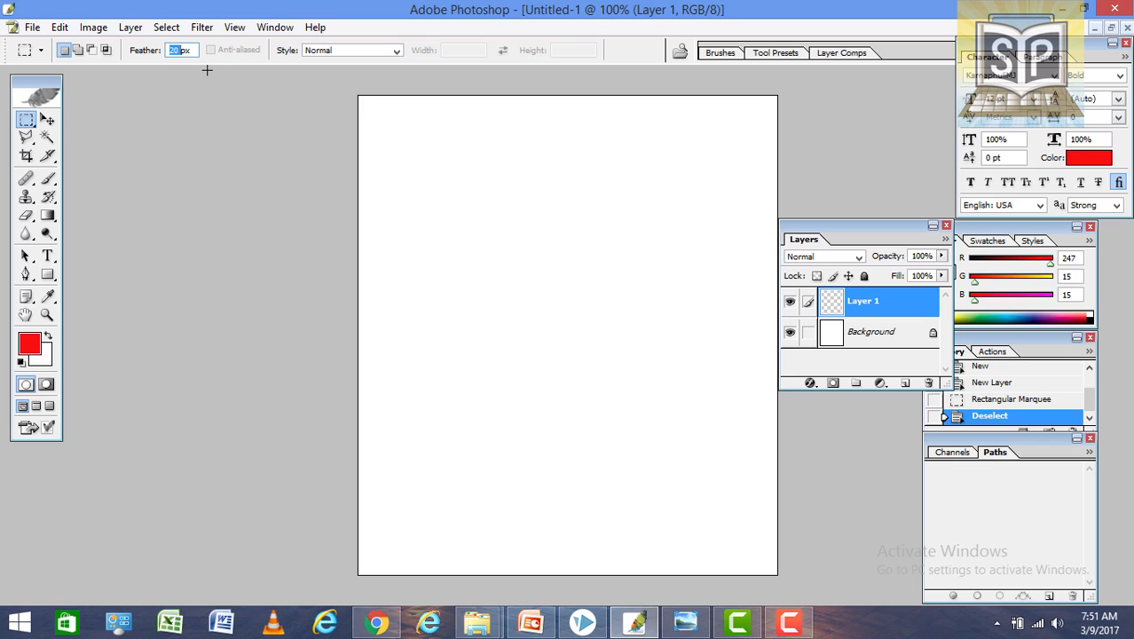
type("0")
key("Return")
Step: Draw a wide unfeathered rectangular marquee across the middle of the canvas, shift the selection slightly upward, and deselect it
left_click_drag(402, 266, 772, 450)
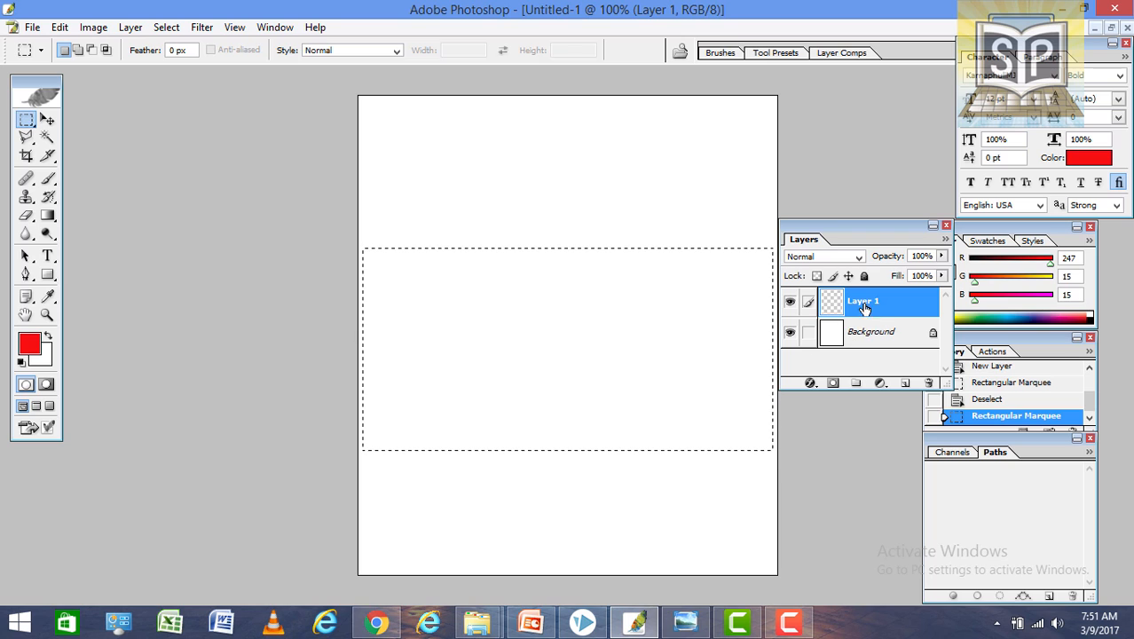
left_click_drag(496, 307, 524, 284)
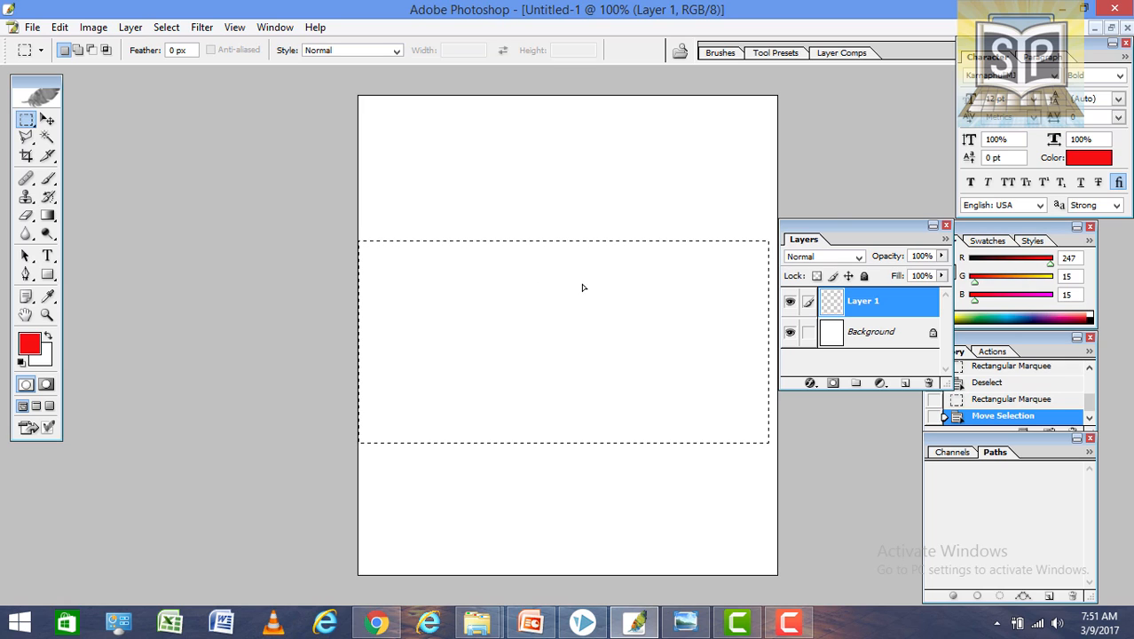
left_click_drag(581, 285, 585, 286)
left_click(590, 225)
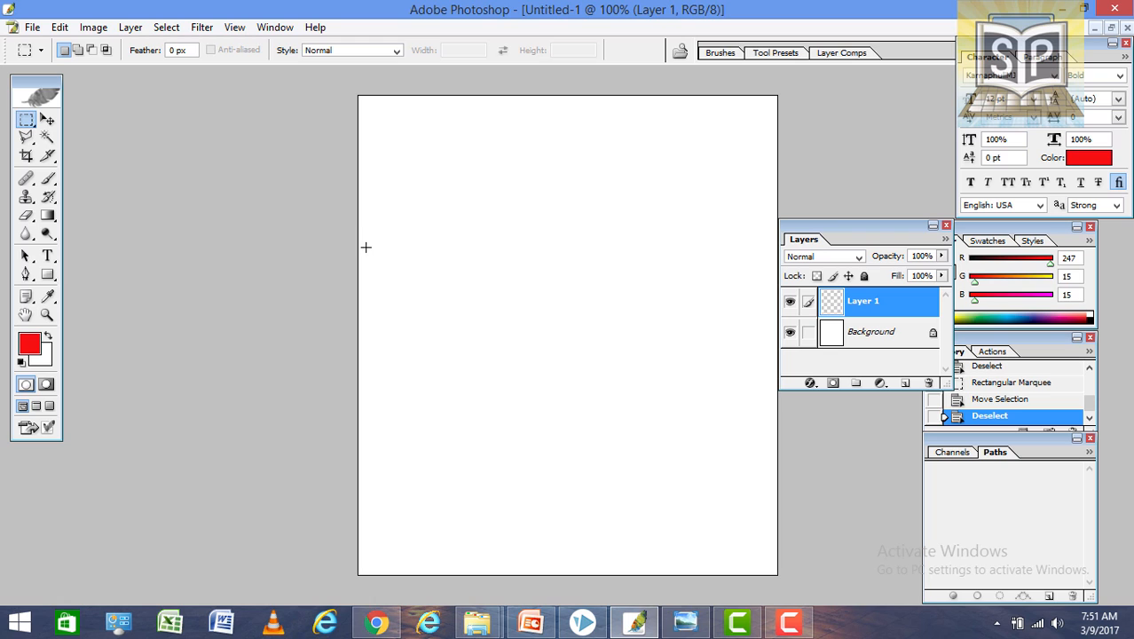
Step: Draw a wide rectangular marquee across the middle of the canvas and fill it on Layer 1 with dark green 265001 at 50% opacity
left_click_drag(366, 247, 771, 462)
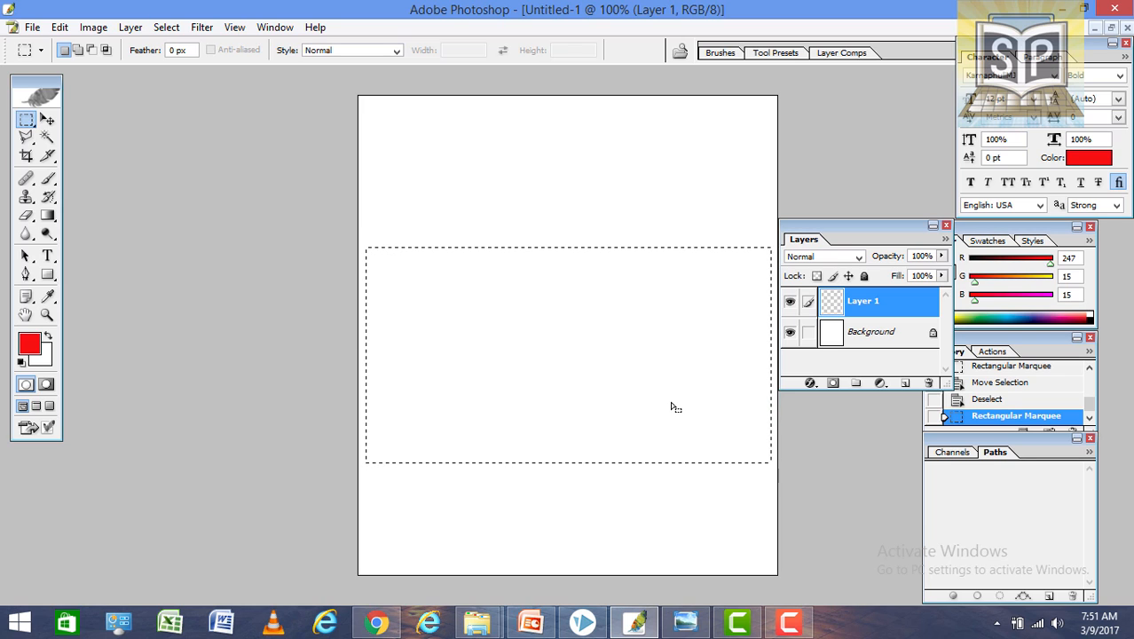
right_click(549, 317)
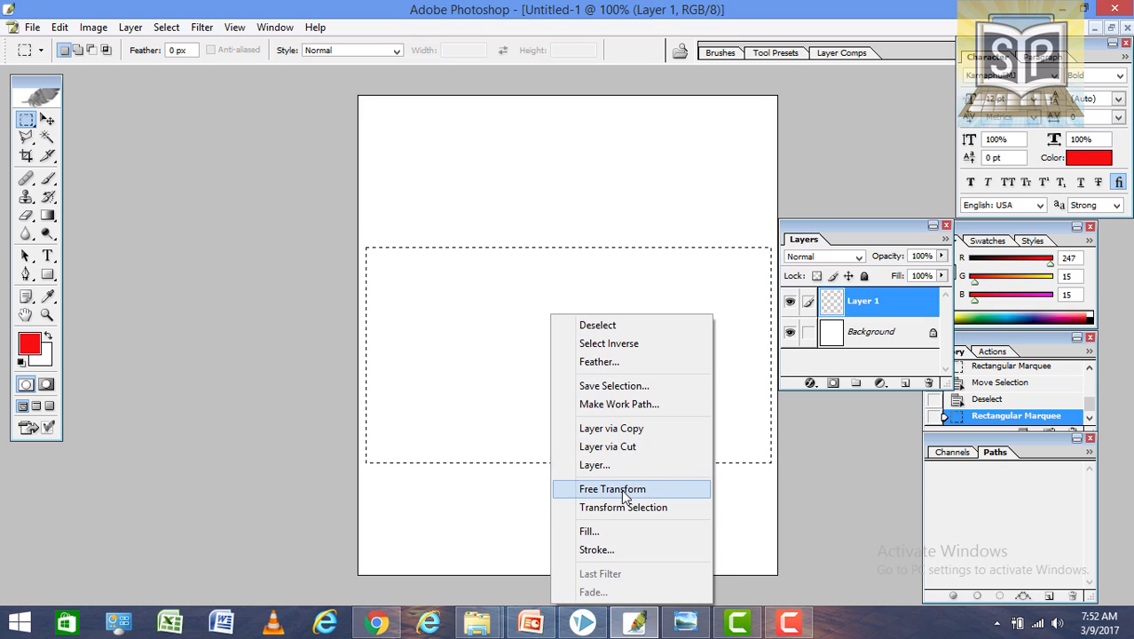
left_click(610, 531)
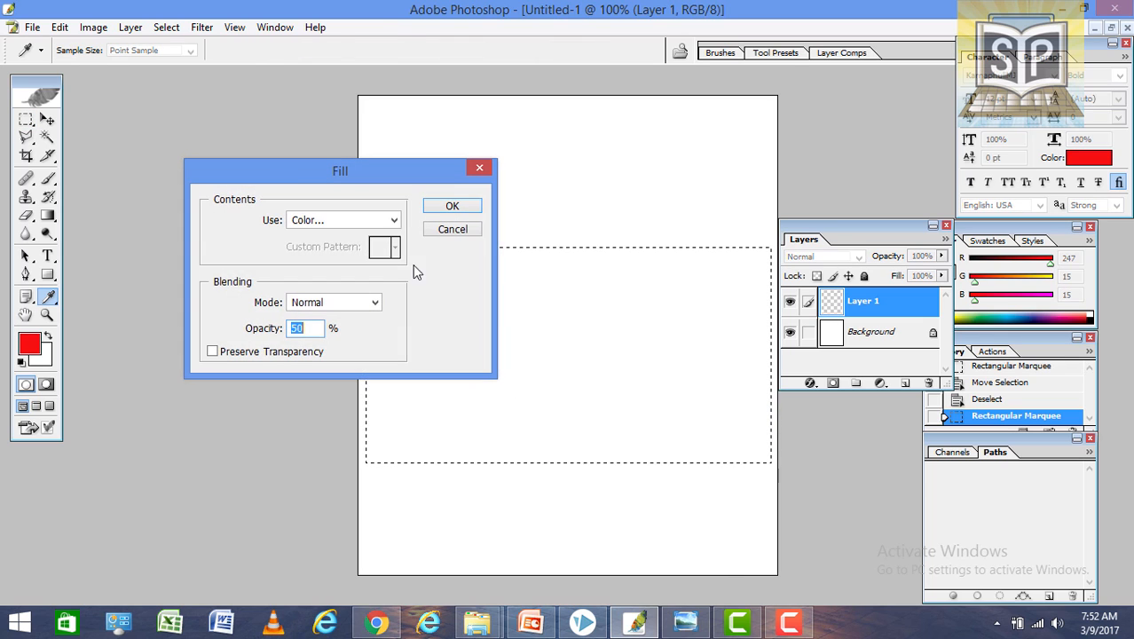
left_click(302, 220)
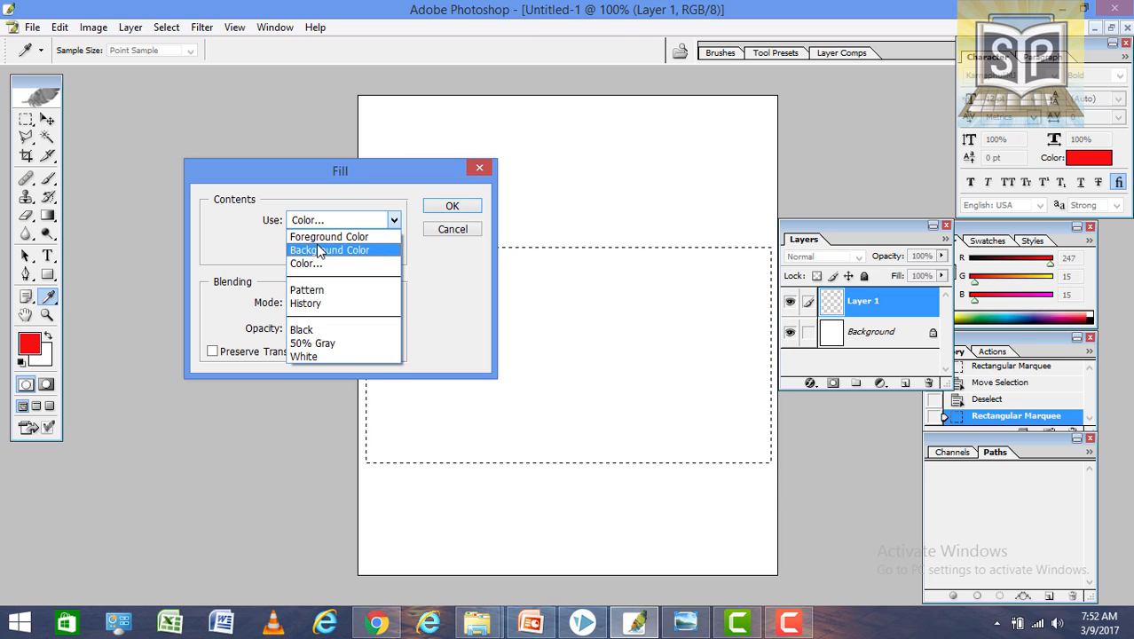
left_click(307, 264)
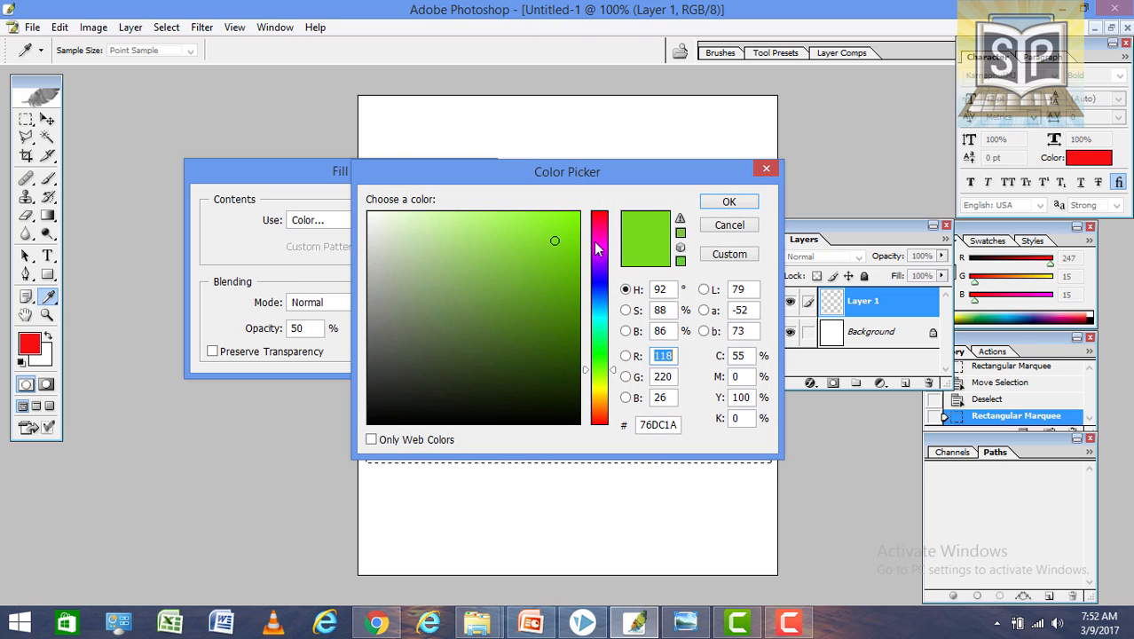
left_click(576, 358)
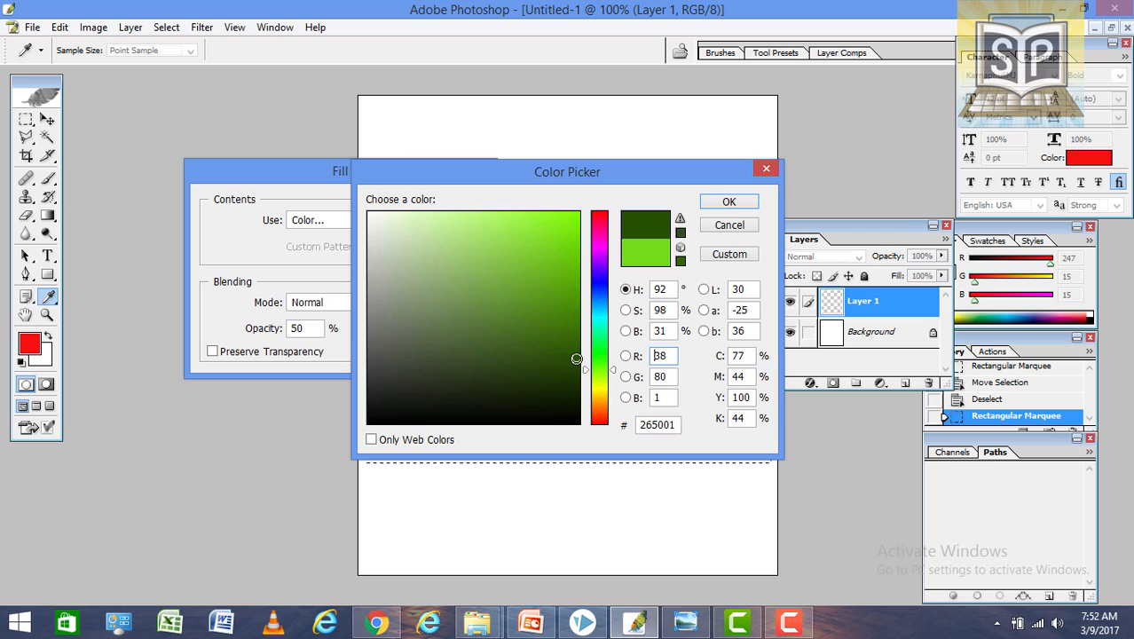
left_click(728, 202)
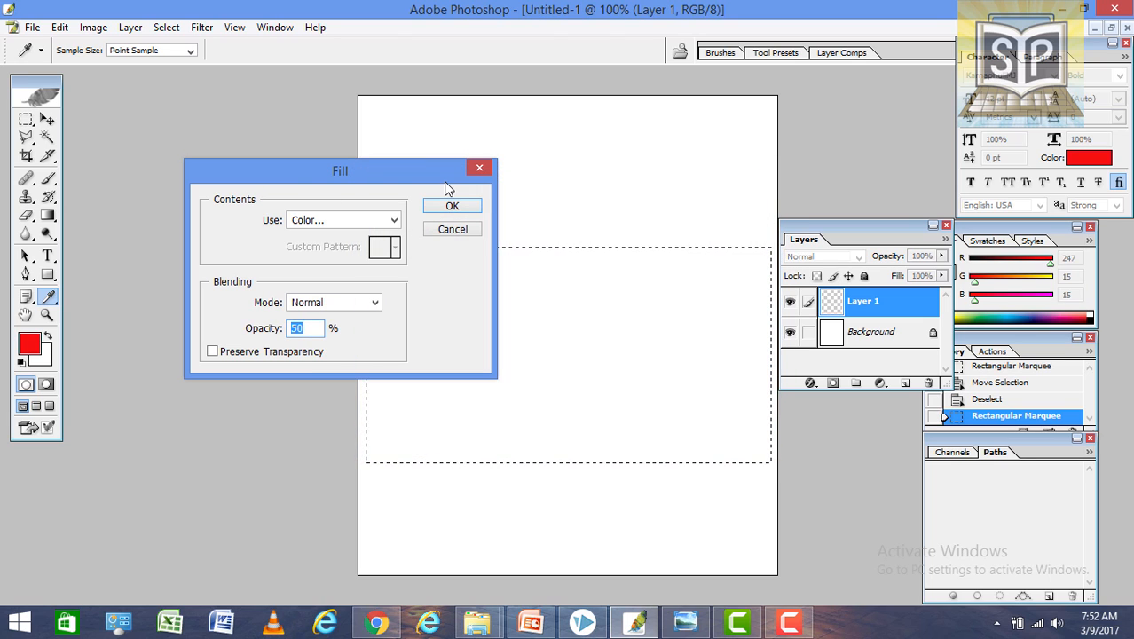
left_click(451, 204)
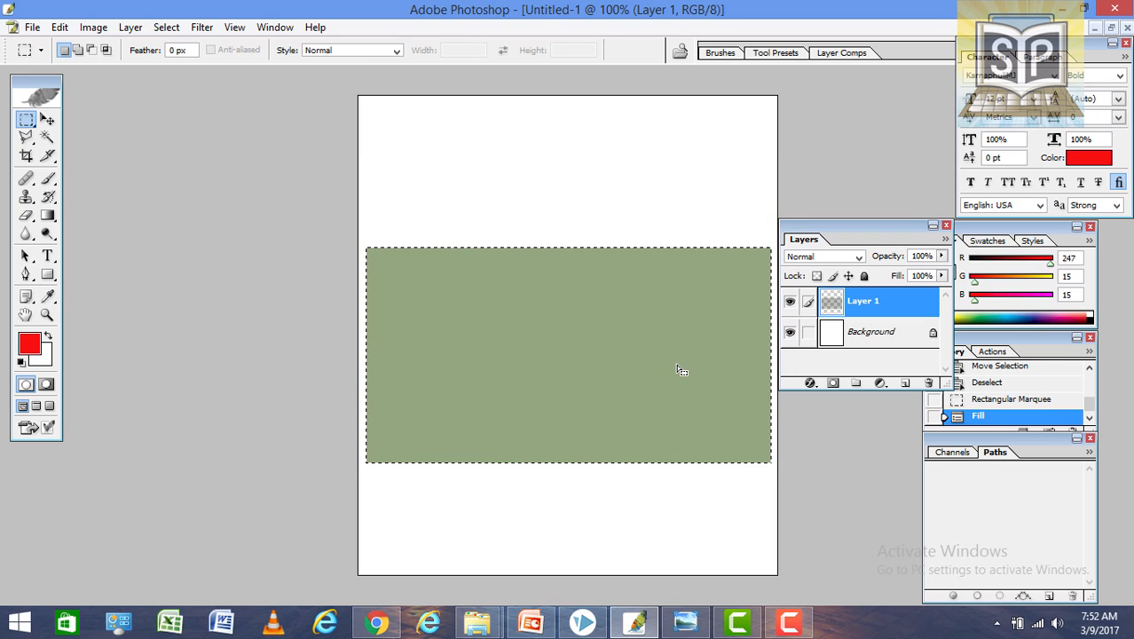
Step: Fill the selected rectangle on Layer 1 again with a custom dark green at 100% opacity
right_click(626, 358)
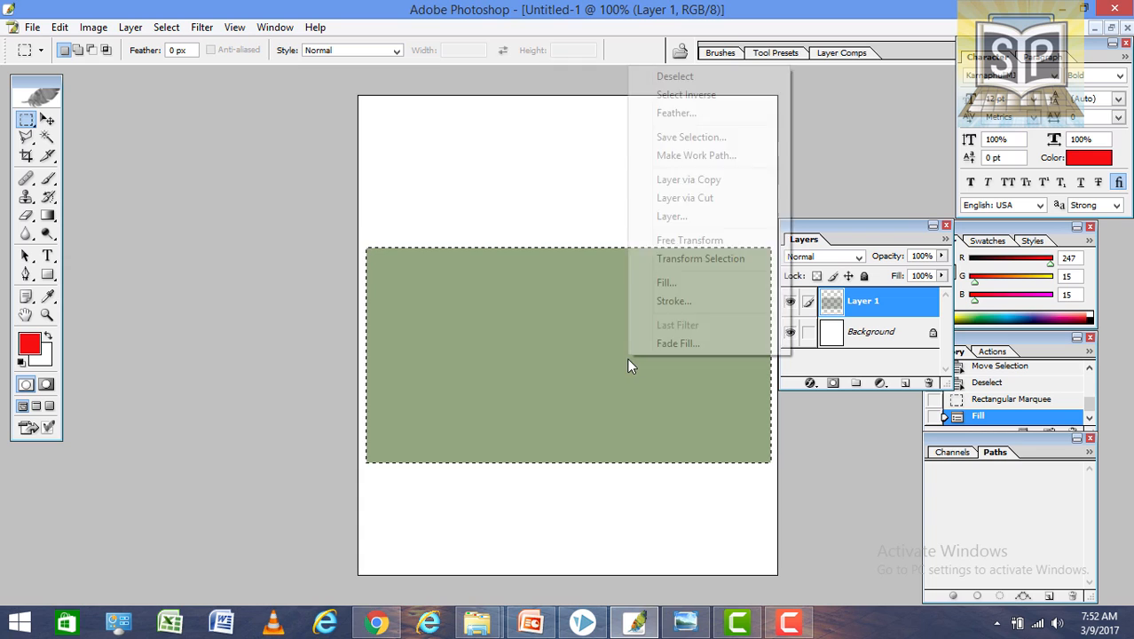
left_click(670, 282)
left_click(368, 214)
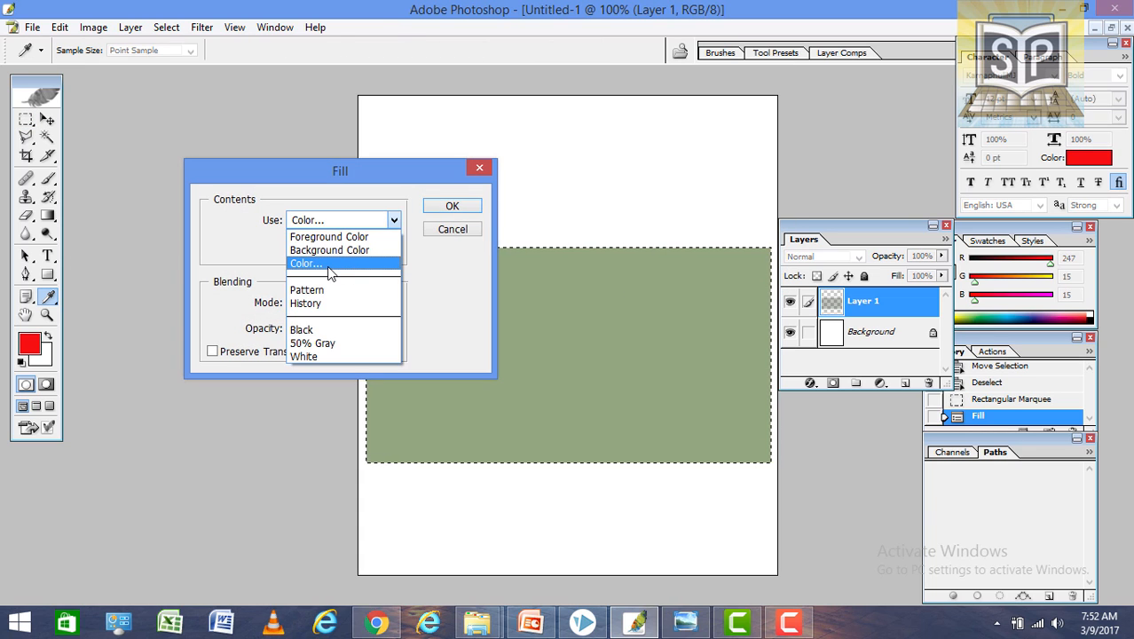
left_click(328, 265)
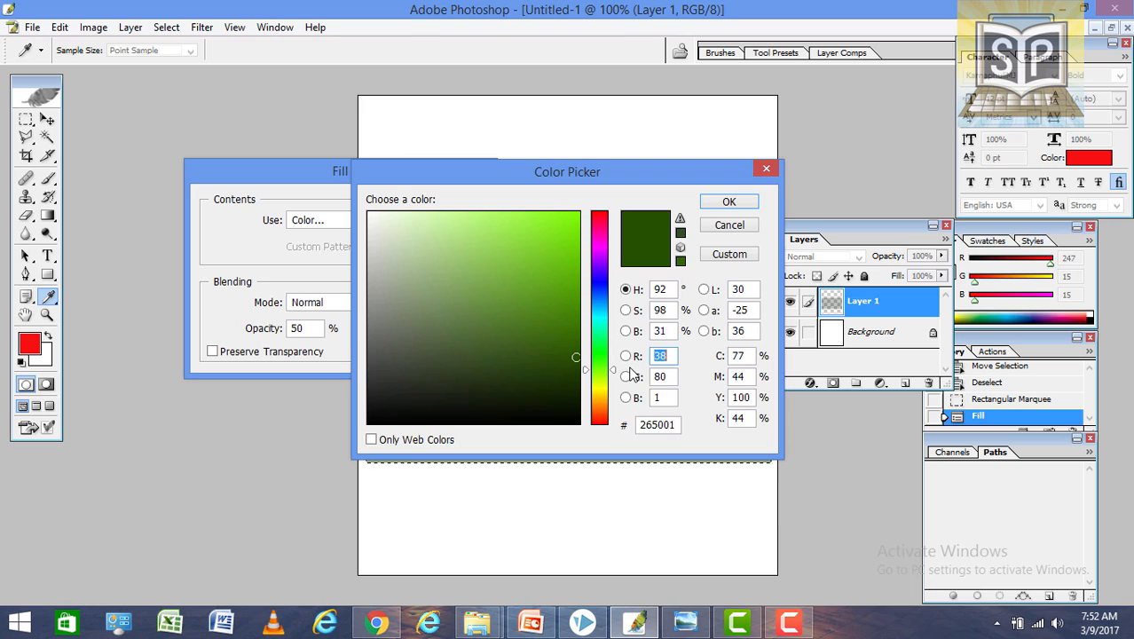
left_click(575, 359)
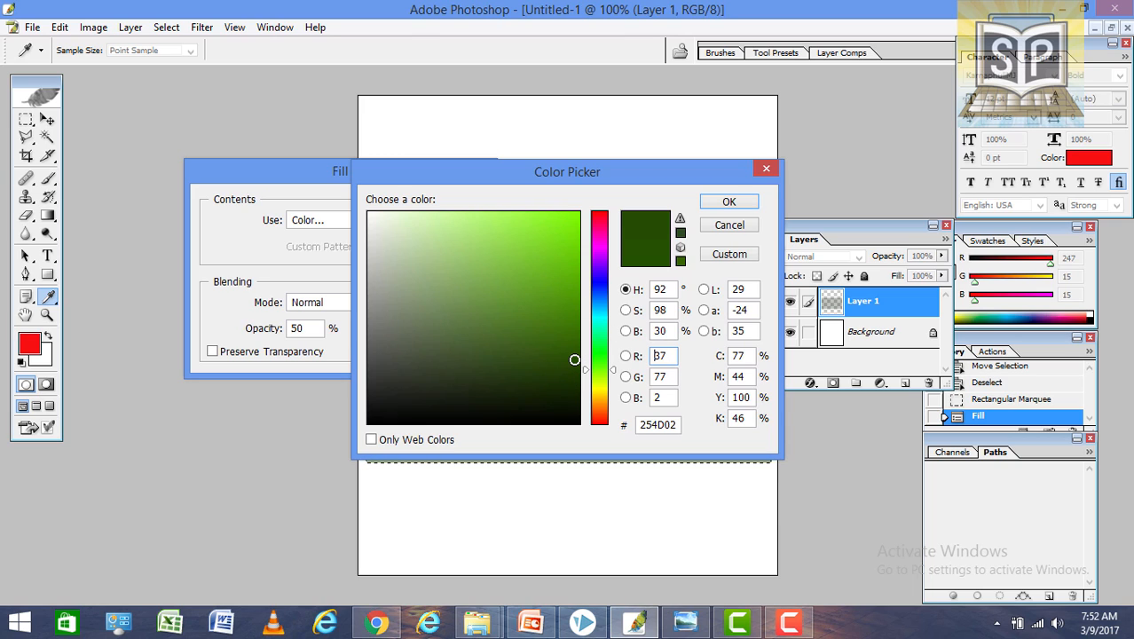
left_click(574, 360)
left_click(727, 204)
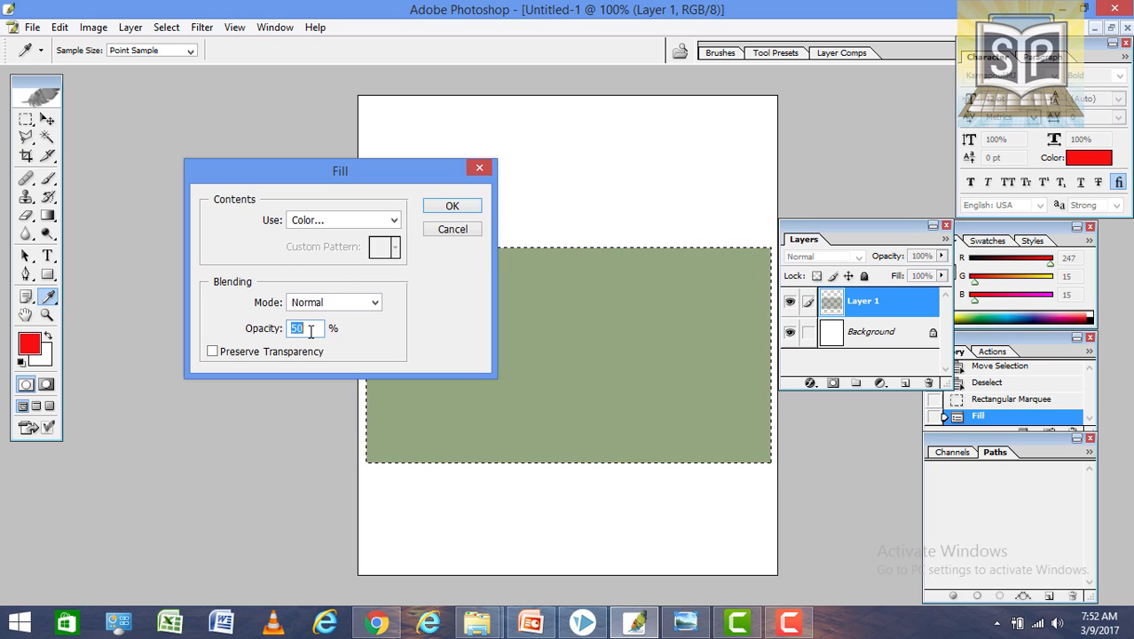
type("1")
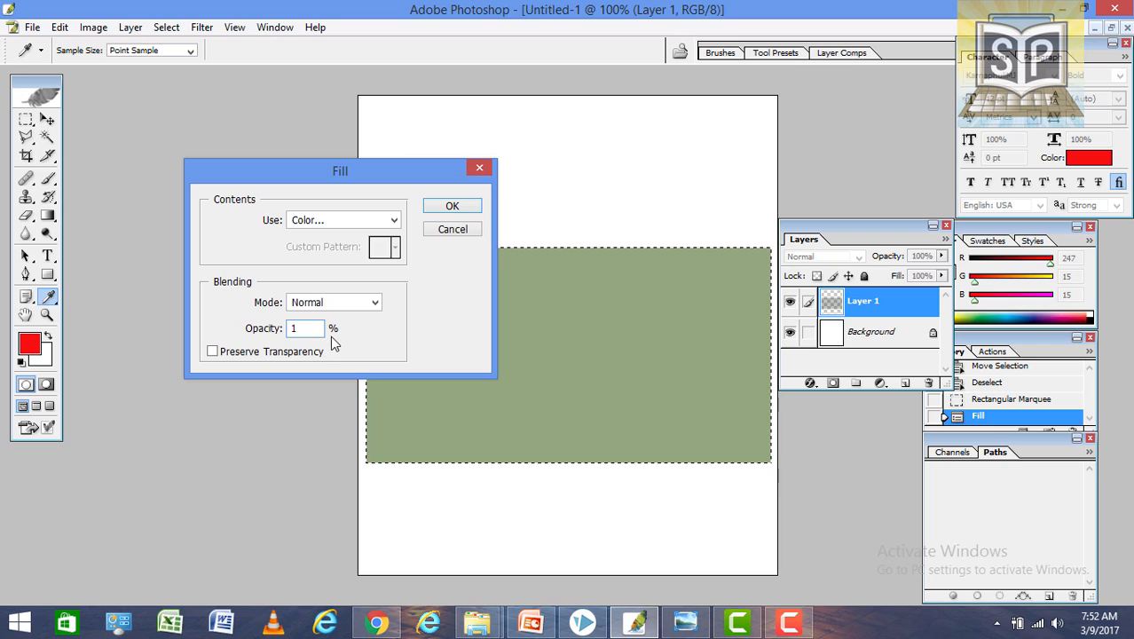
type("00")
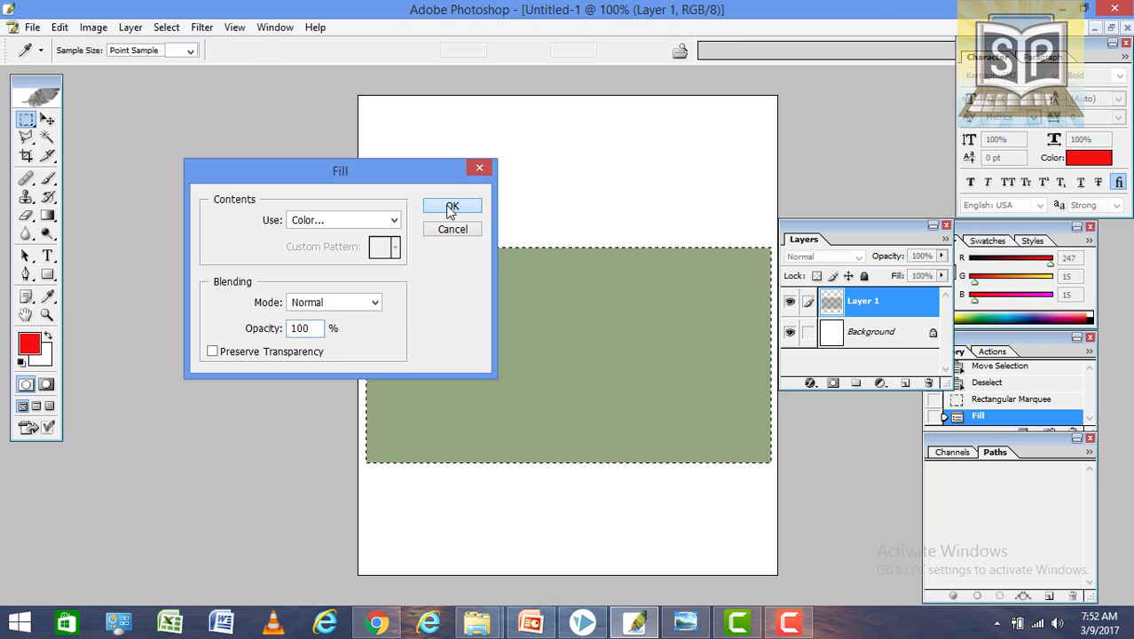
left_click(451, 208)
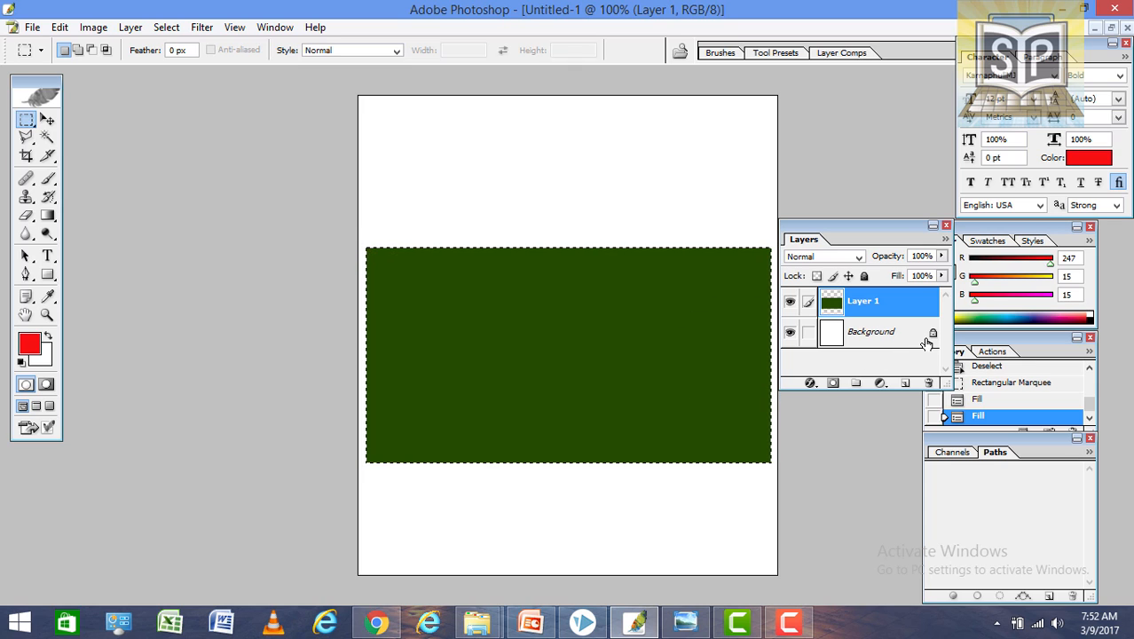
Step: Add a new layer above Layer 1, draw a circular elliptical marquee overlapping the green rectangle's upper edge, and deselect it
left_click(904, 383)
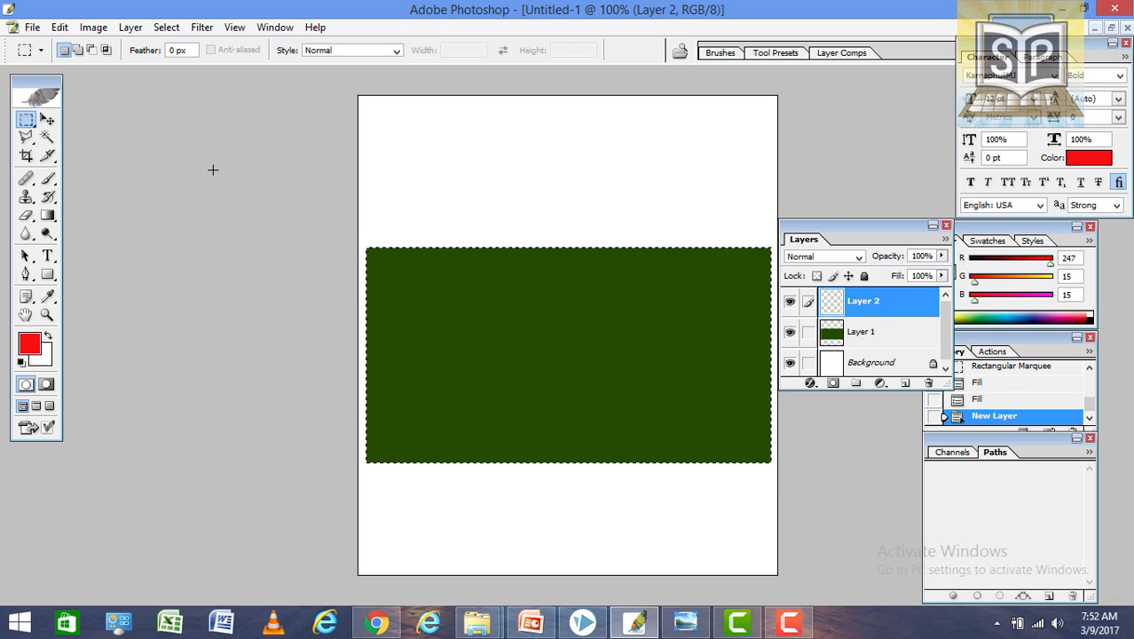
right_click(26, 124)
left_click(89, 133)
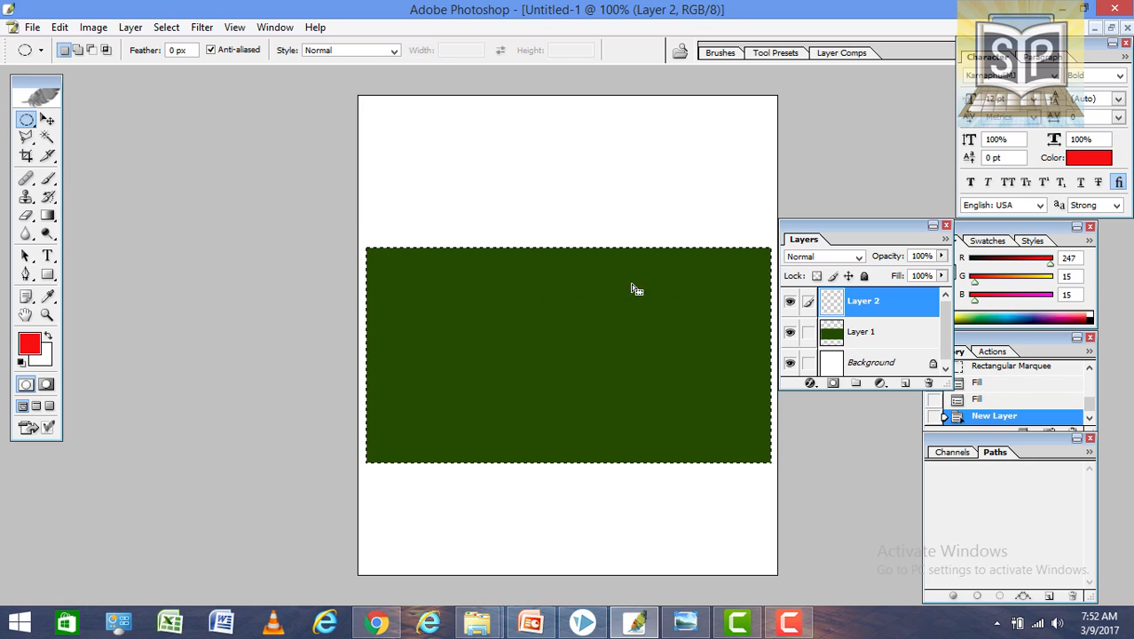
left_click(458, 154)
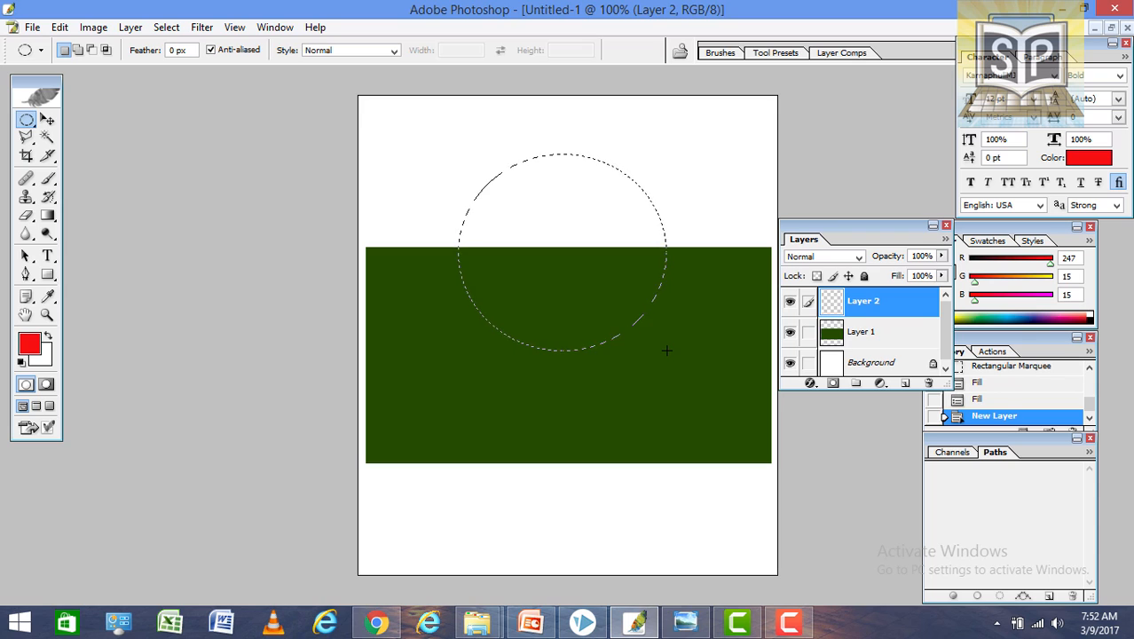
left_click_drag(458, 153, 666, 350)
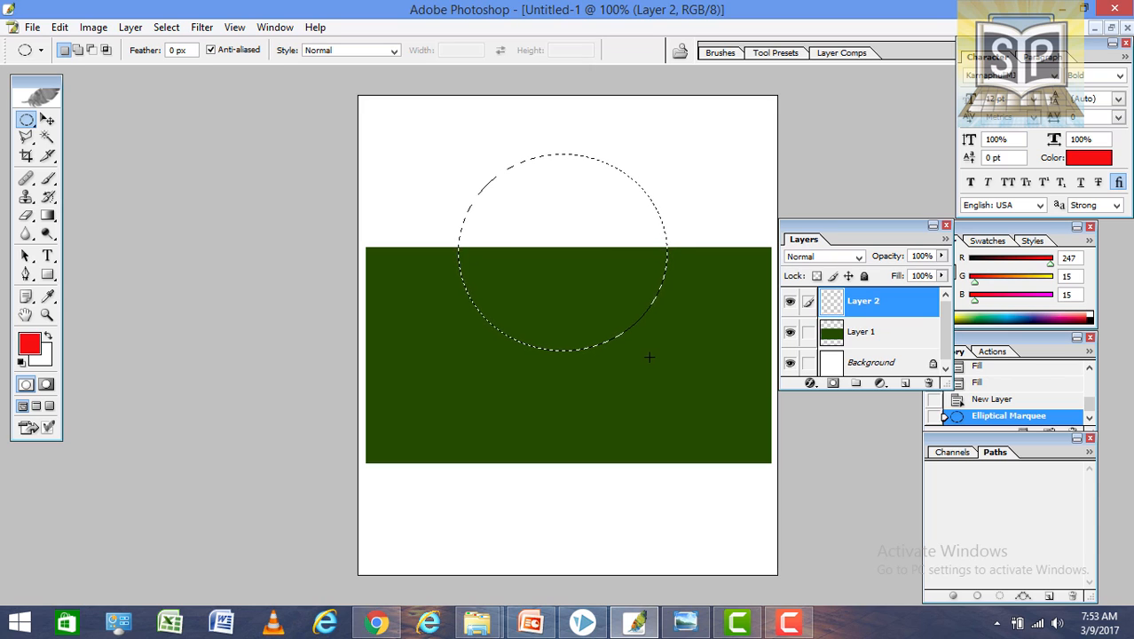
left_click(721, 206)
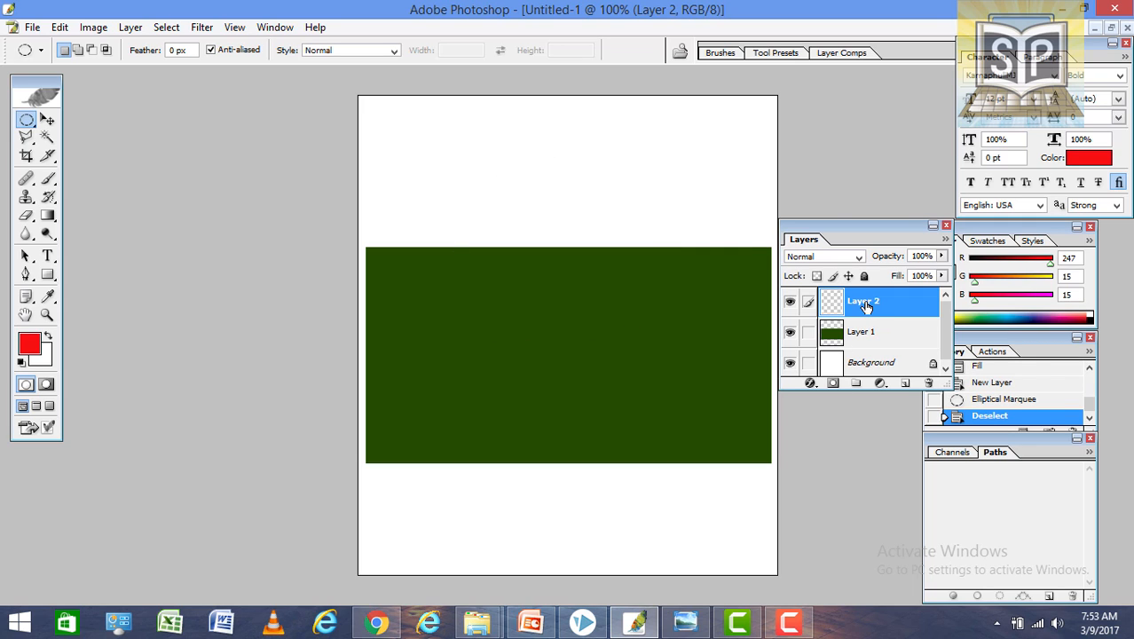
Step: Delete the empty Layer 2 above the green rectangle's layer
left_click(929, 383)
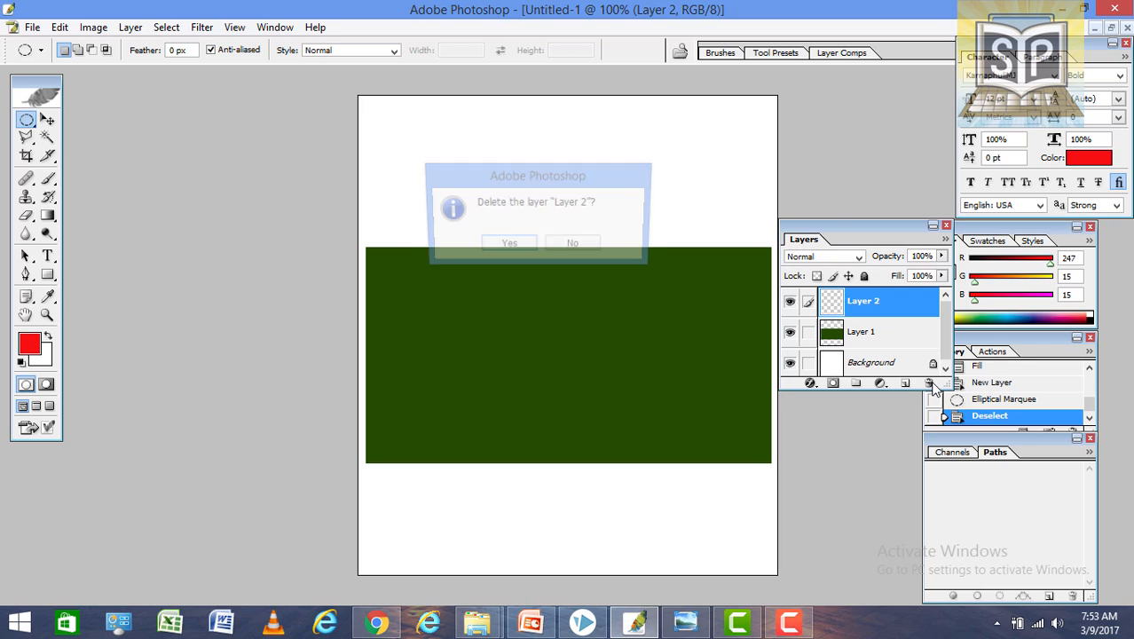
left_click(506, 250)
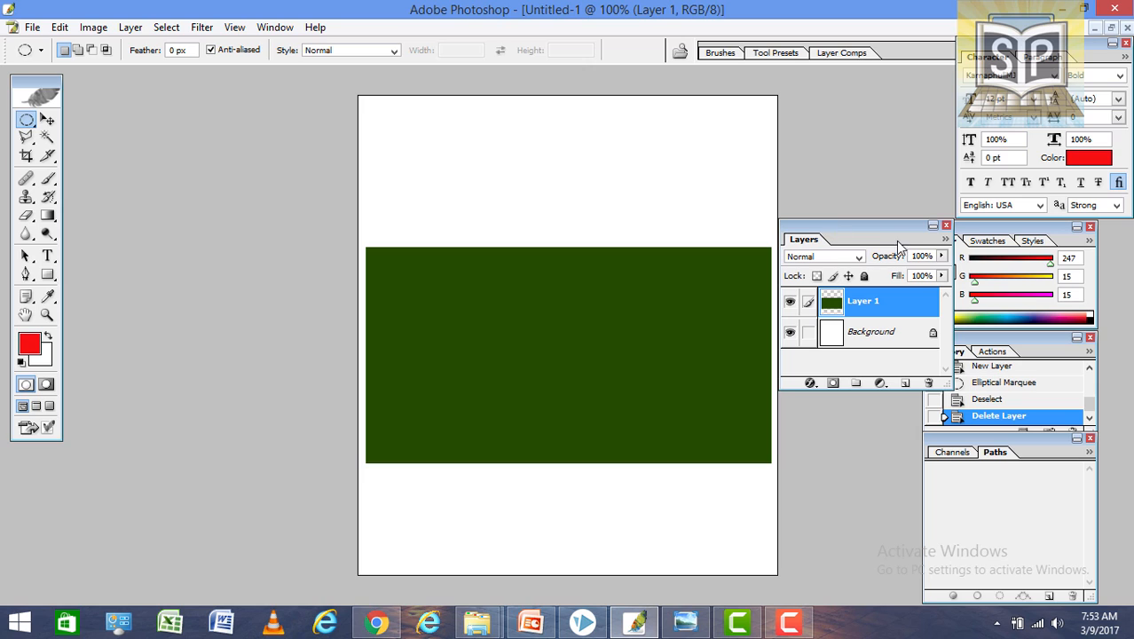
Step: Create Layer 2 with the New Layer dialog's default settings, and delete that empty layer again
left_click(945, 241)
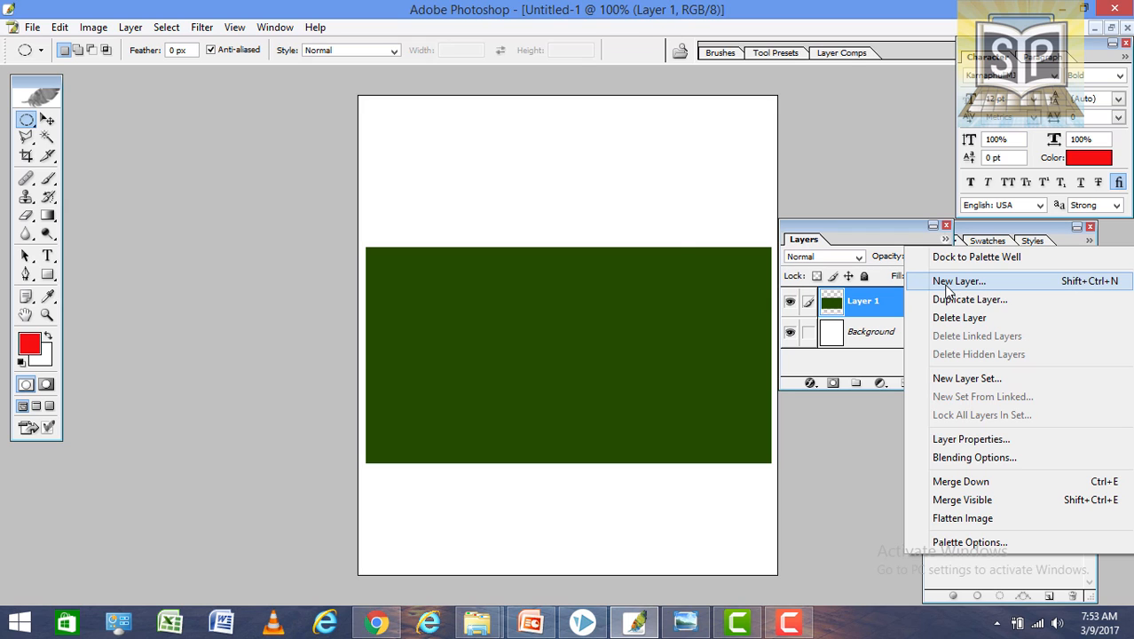
left_click(947, 282)
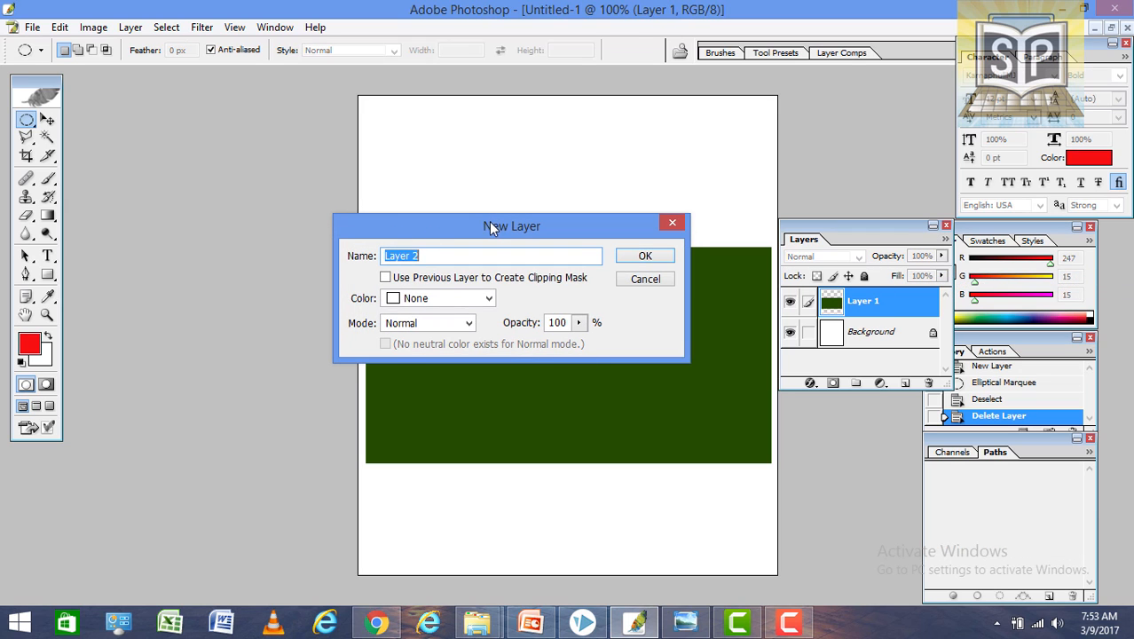
left_click_drag(491, 228, 348, 185)
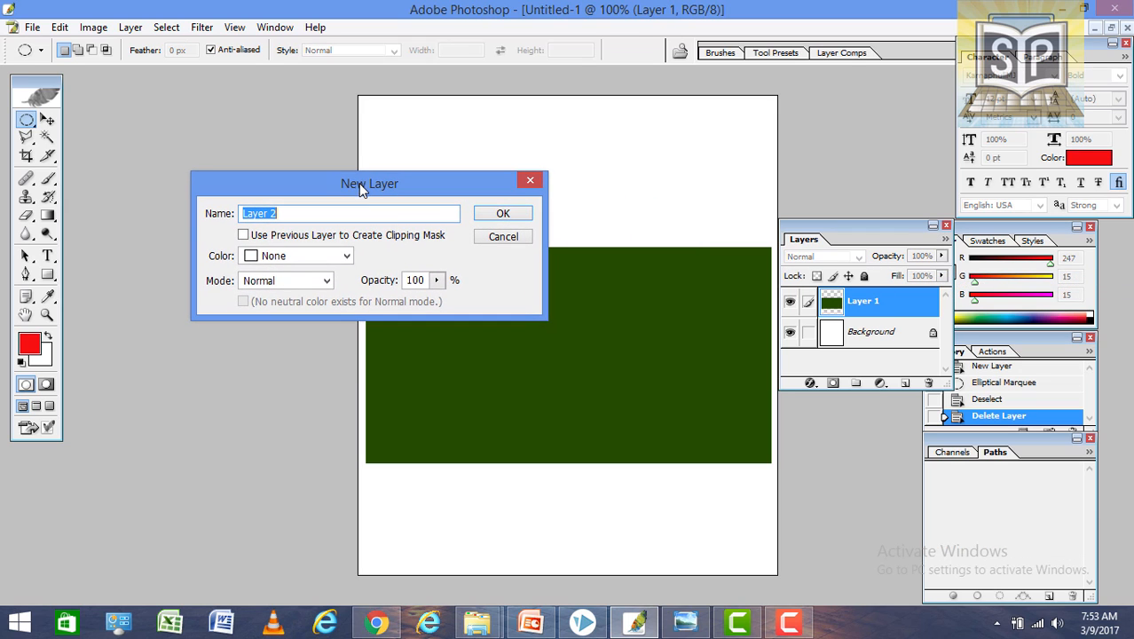
left_click(497, 214)
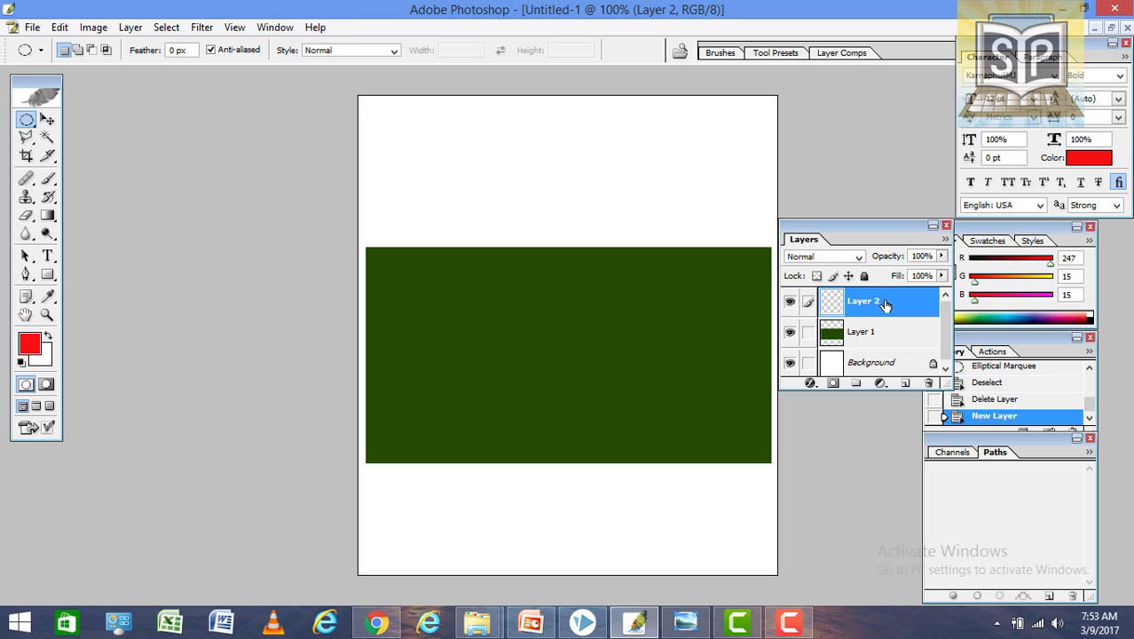
left_click(927, 382)
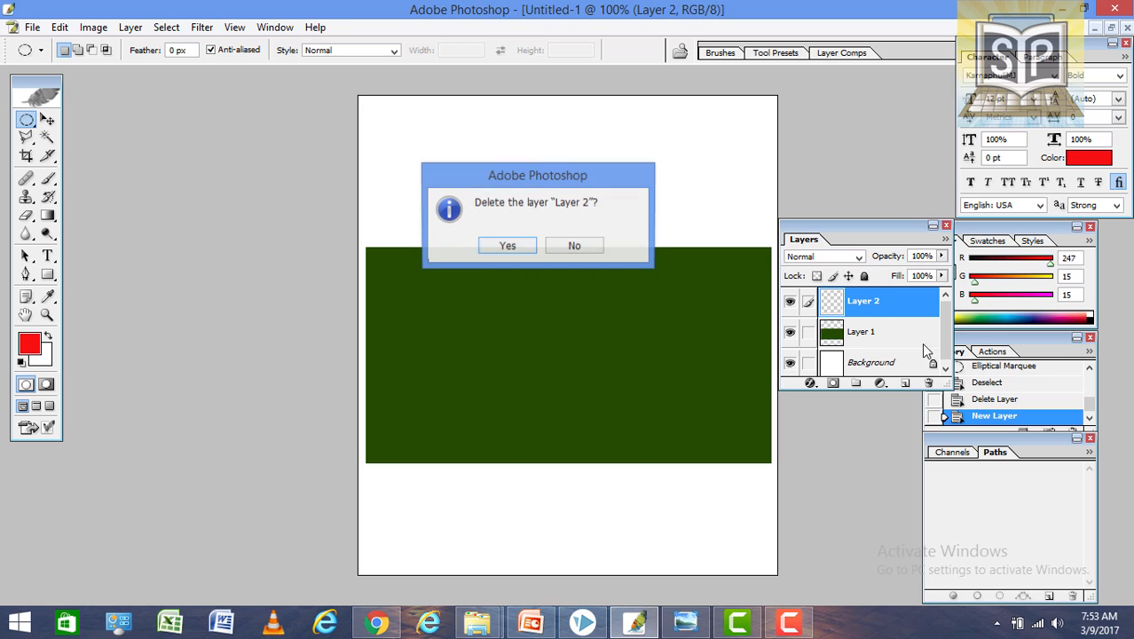
left_click(504, 245)
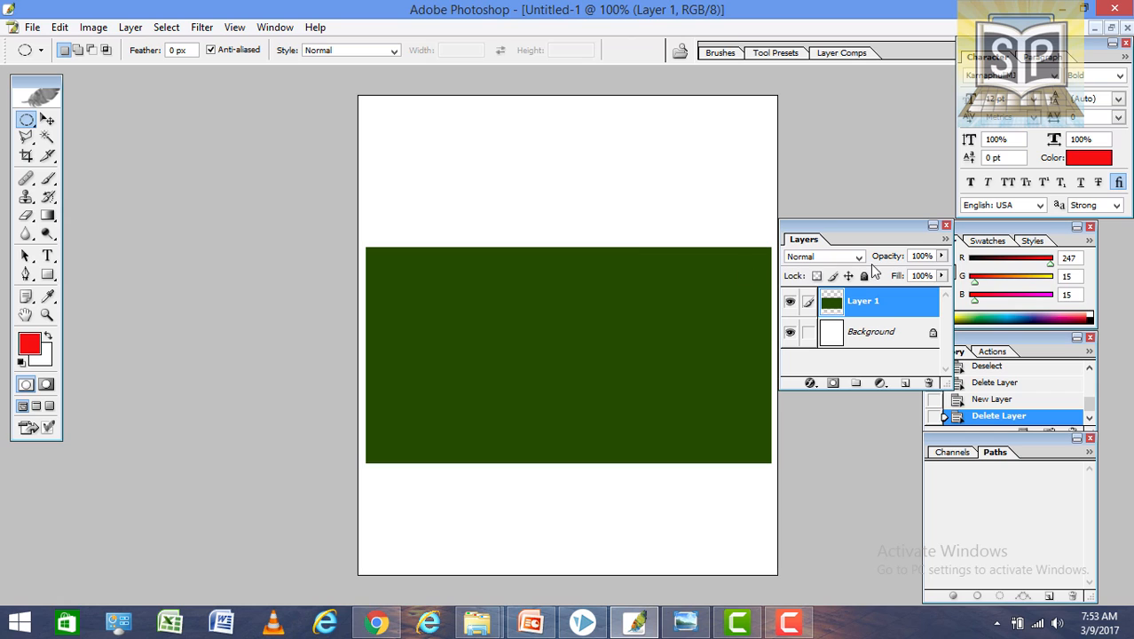
left_click(945, 238)
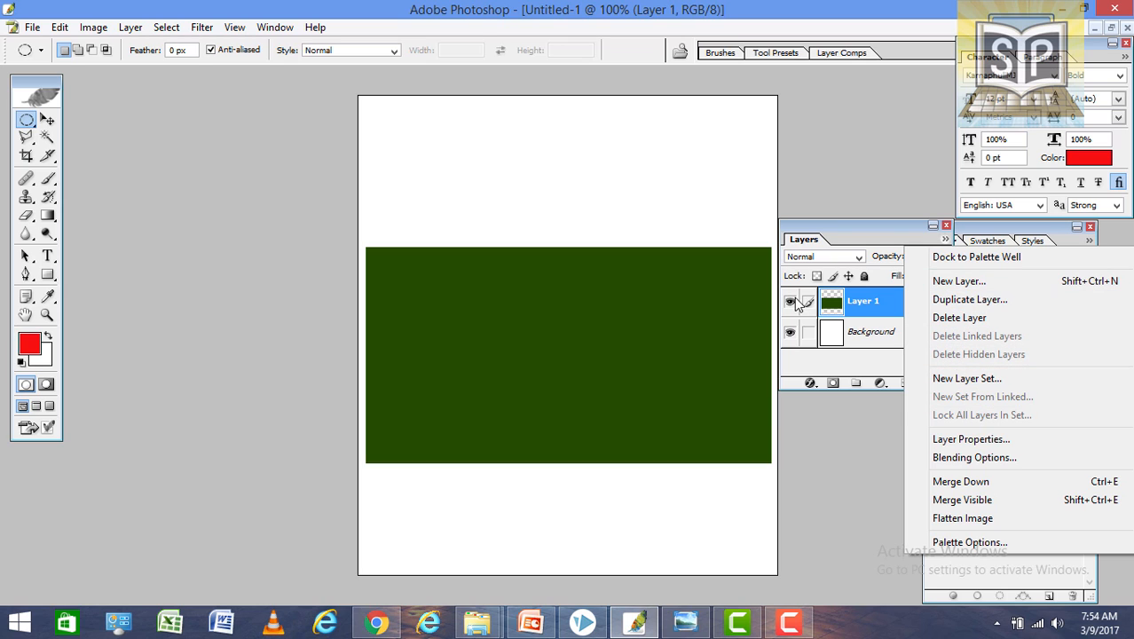
left_click(857, 307)
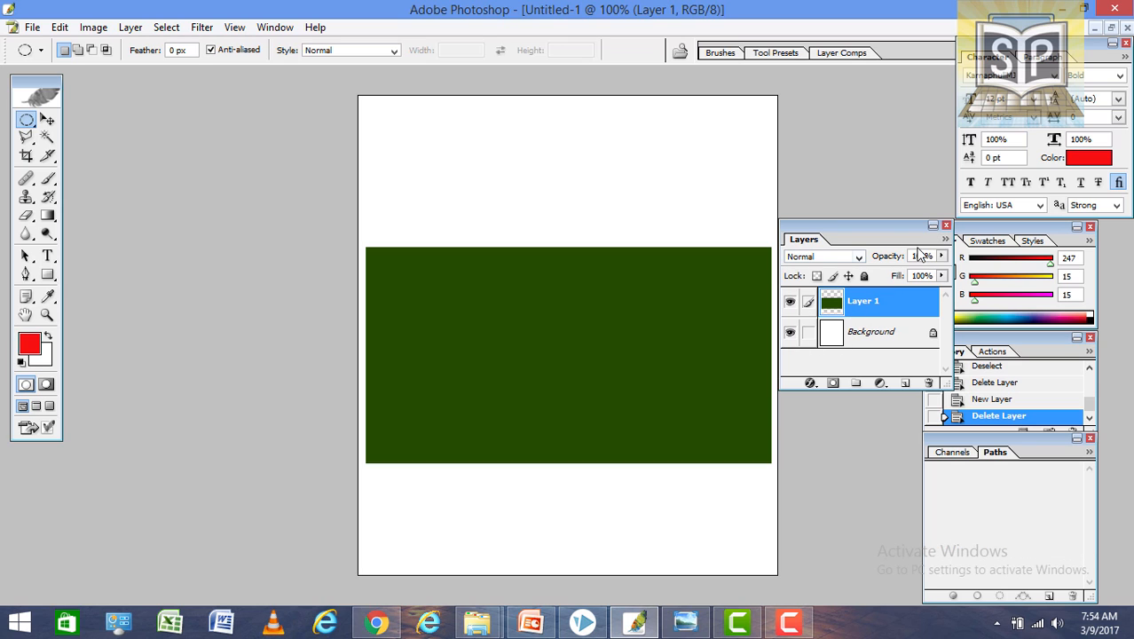
Step: Create a new layer named Circle above Layer 1
left_click(945, 239)
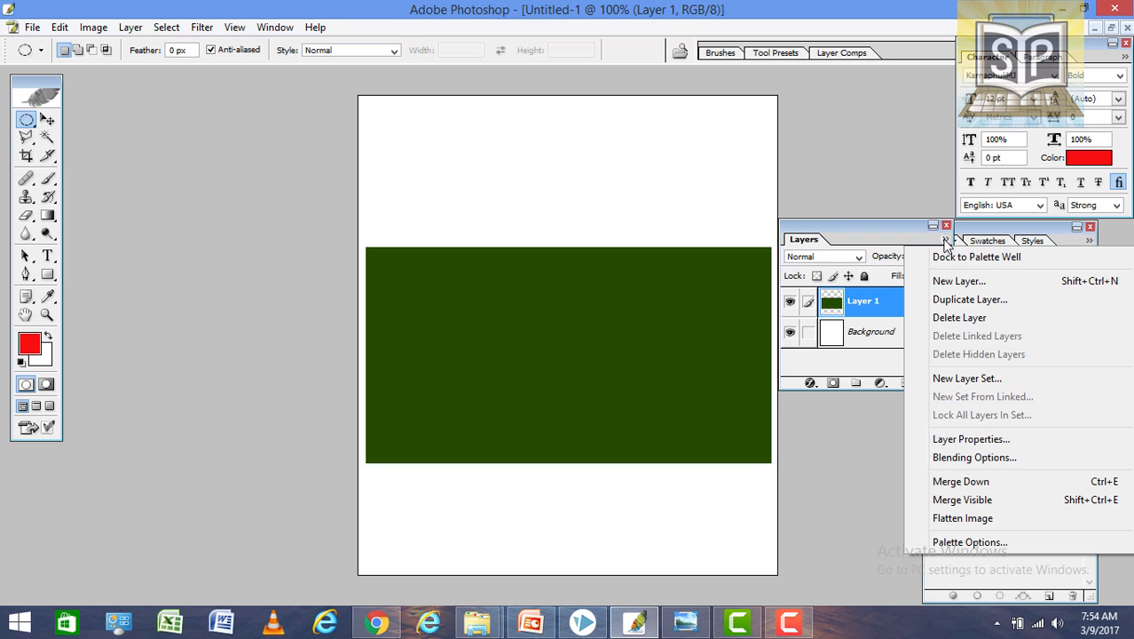
left_click(939, 280)
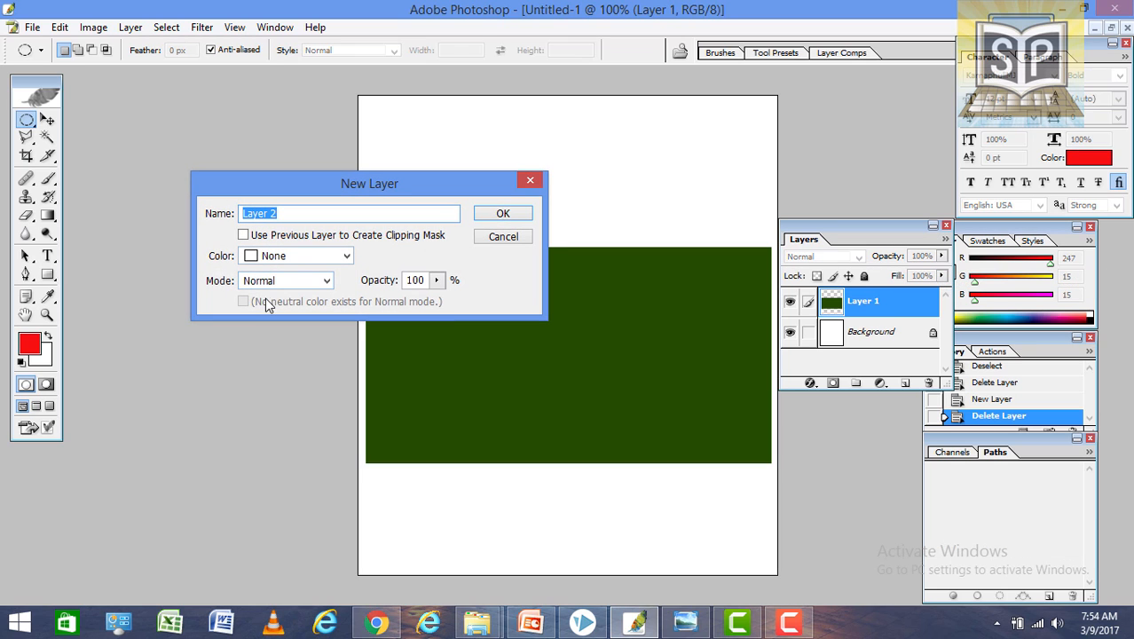
type("C")
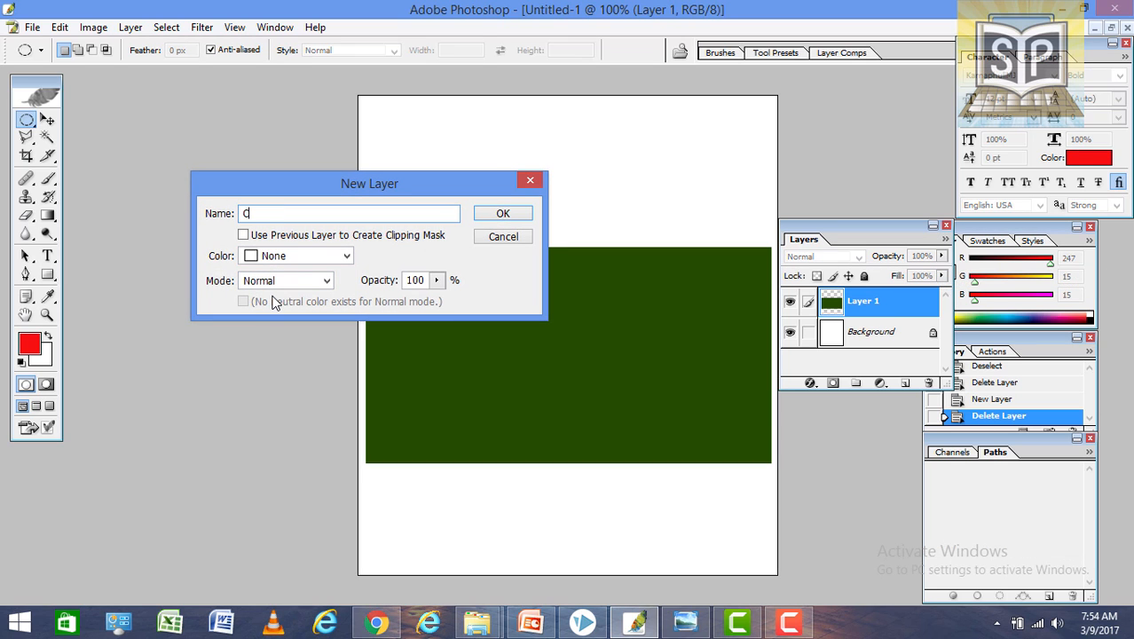
type("ircle")
left_click(503, 213)
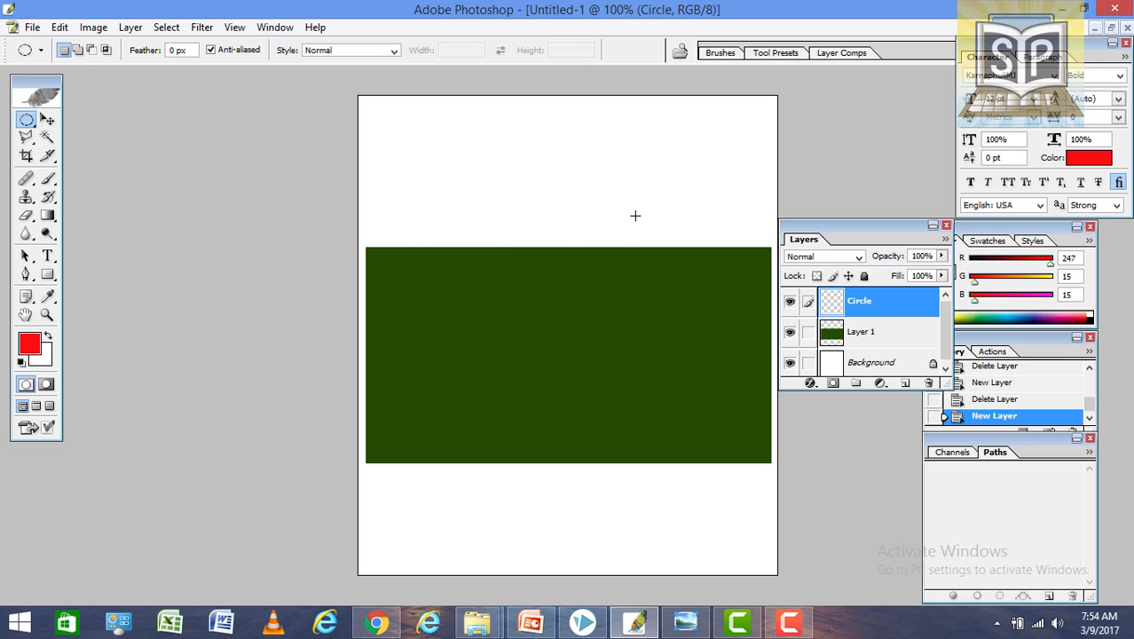
Step: Draw a circular elliptical marquee on the Circle layer and position it overlapping the green rectangle's upper edge
left_click(25, 124)
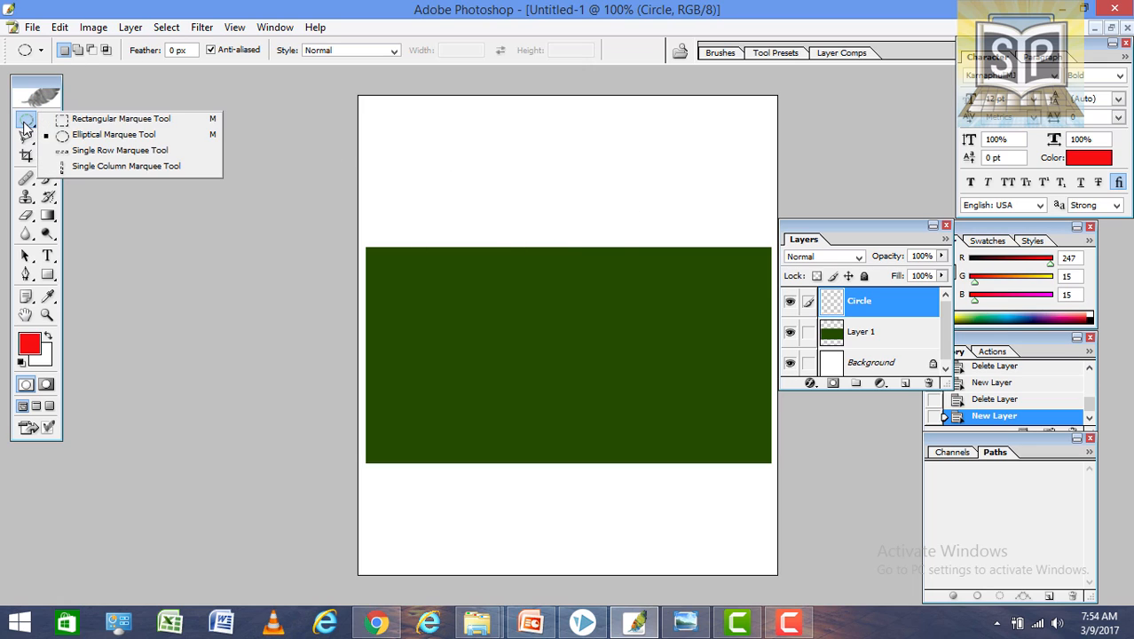
left_click(100, 135)
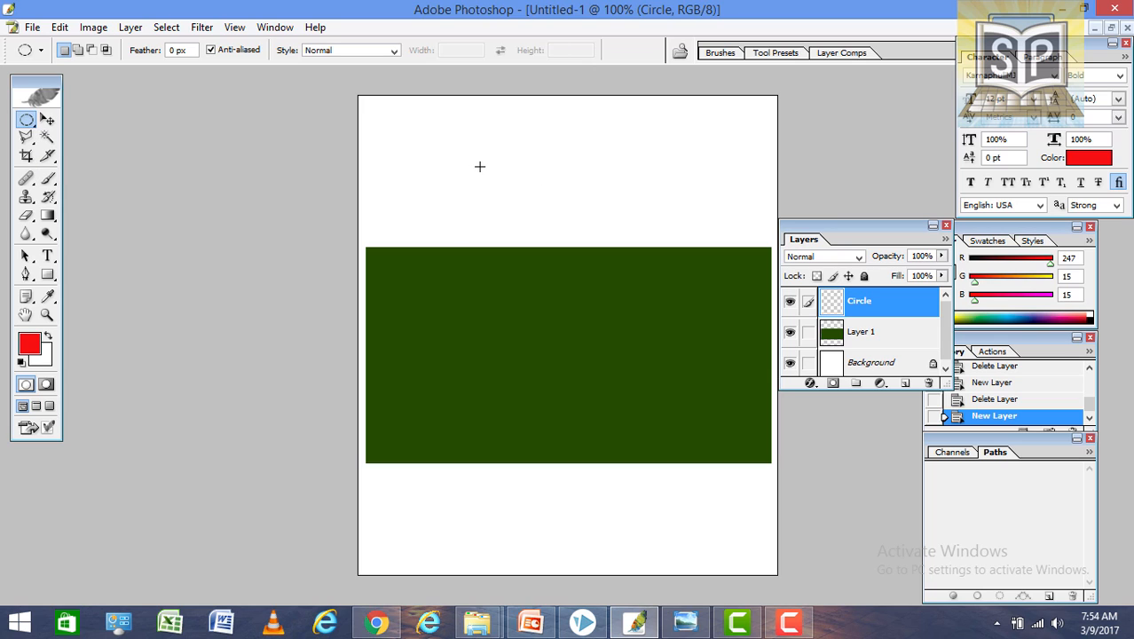
left_click_drag(572, 256, 676, 375)
left_click_drag(605, 236, 613, 187)
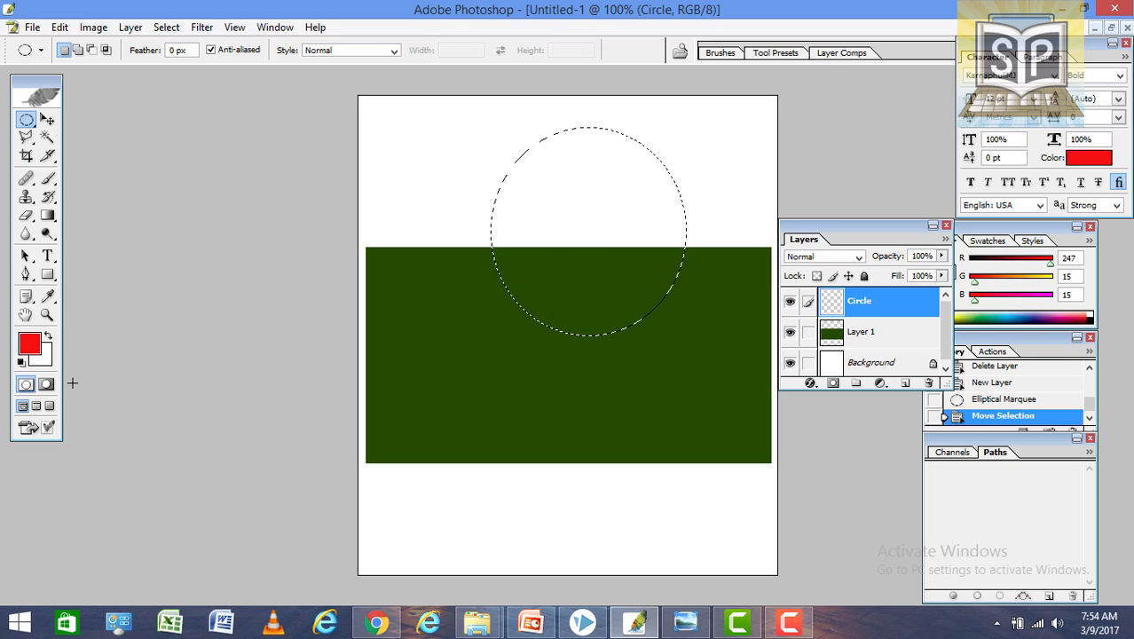
Step: Fill the circular selection with the white background colour, and refill it with the red foreground colour
key("ctrl+BackSpace")
key("alt")
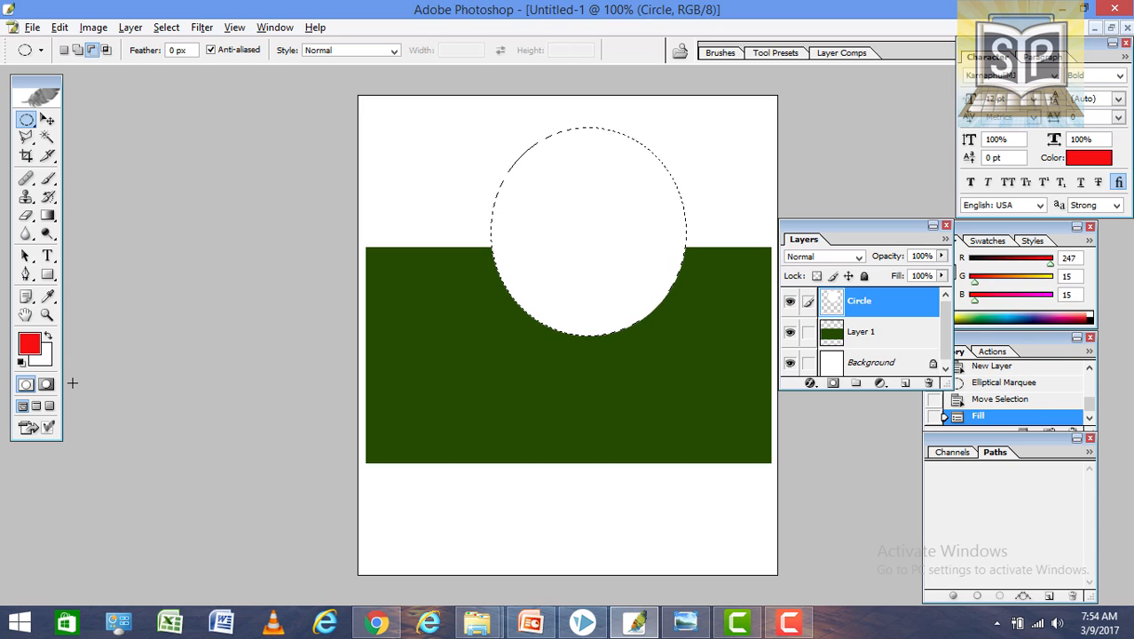
key("alt+BackSpace")
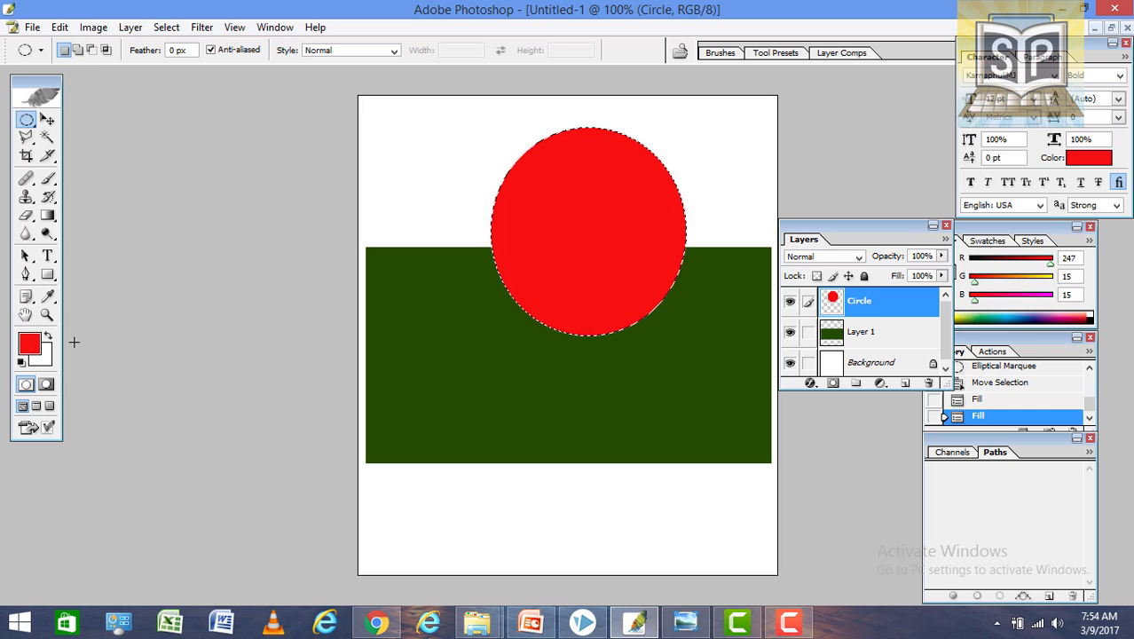
right_click(599, 213)
left_click(636, 428)
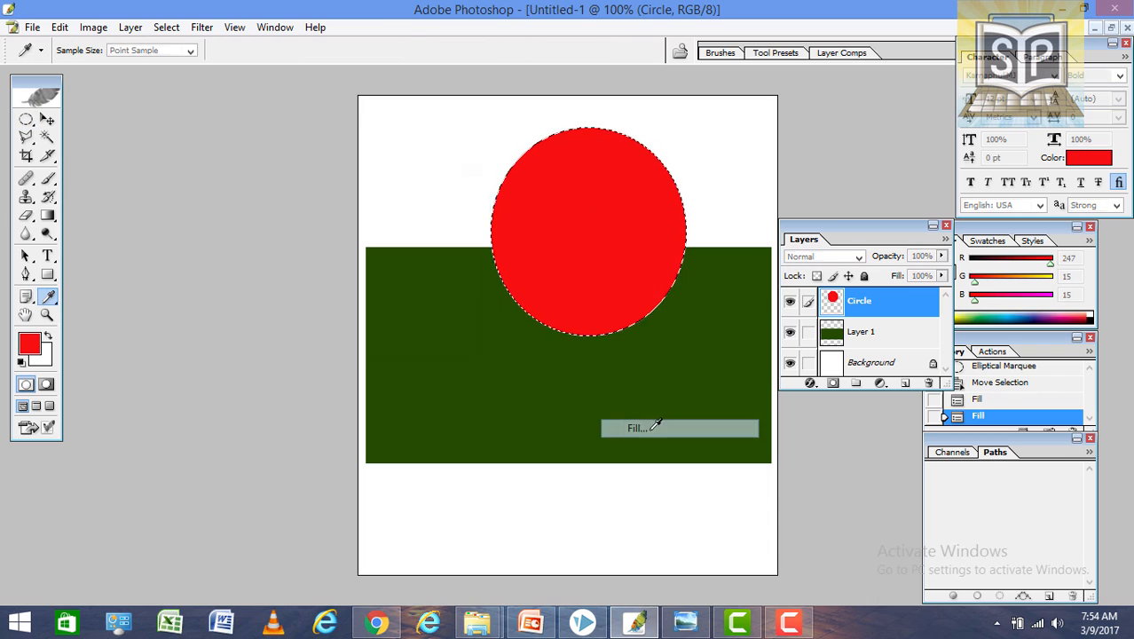
left_click(364, 220)
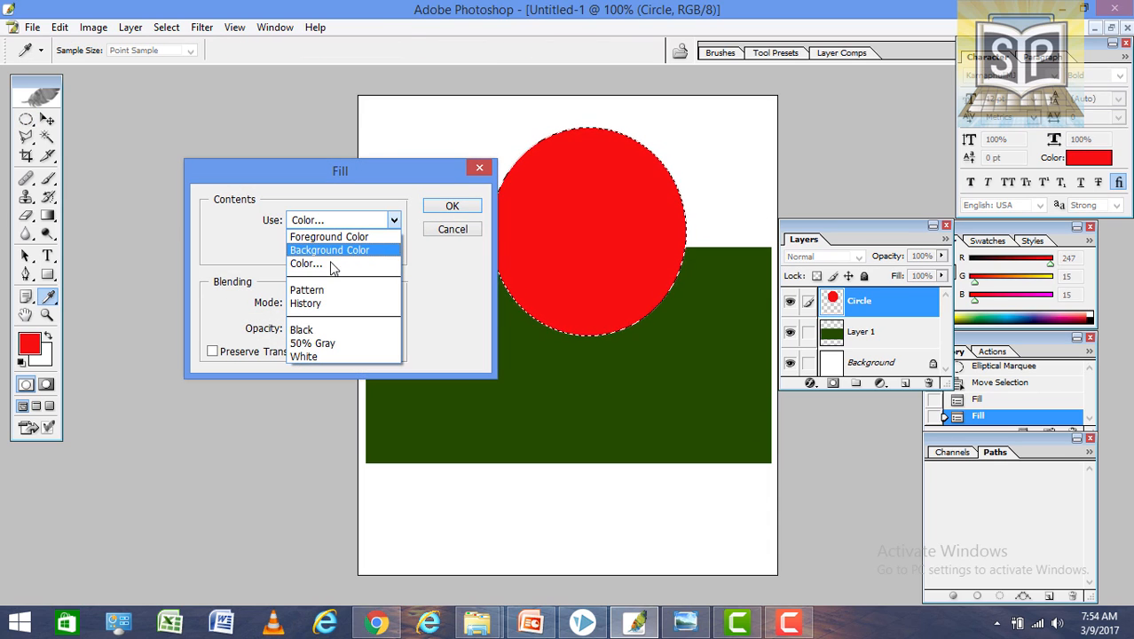
left_click(327, 263)
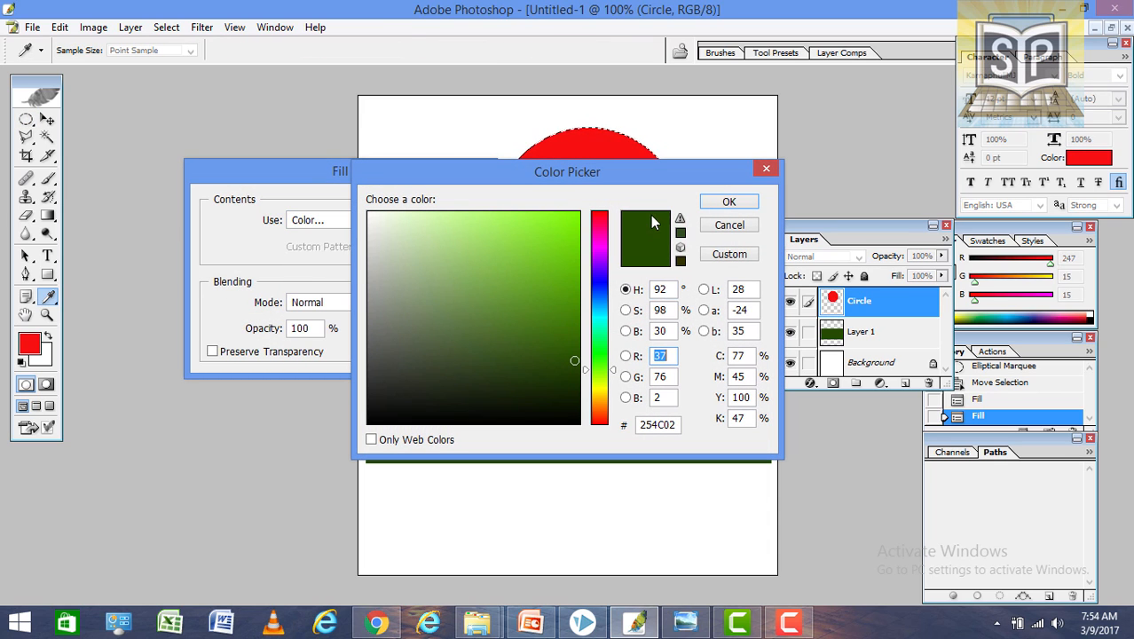
left_click(729, 227)
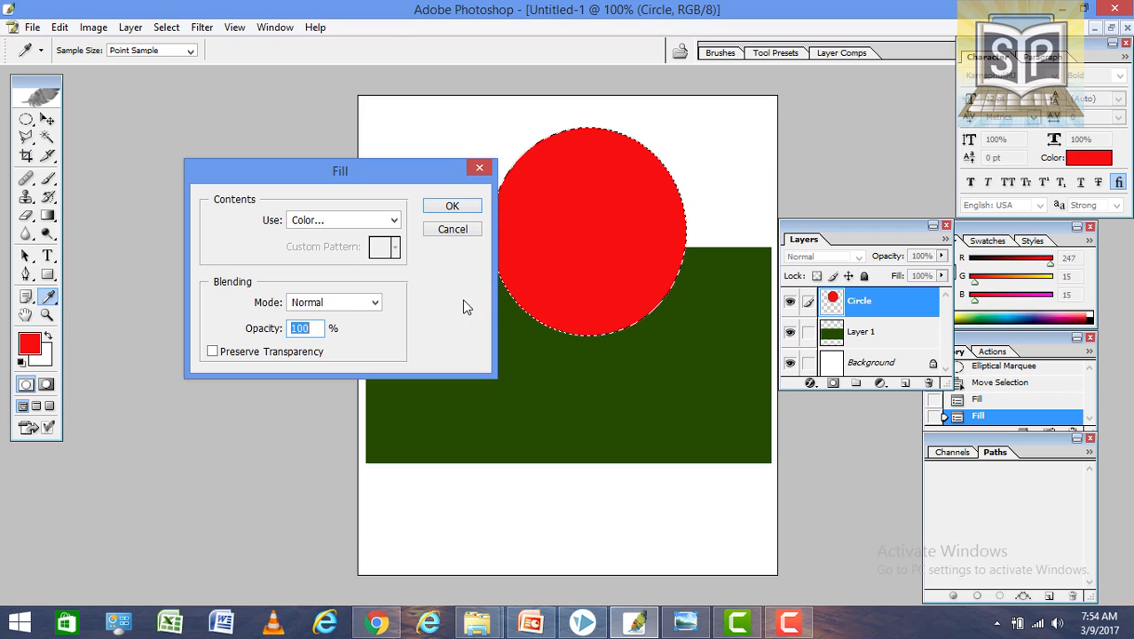
left_click(455, 229)
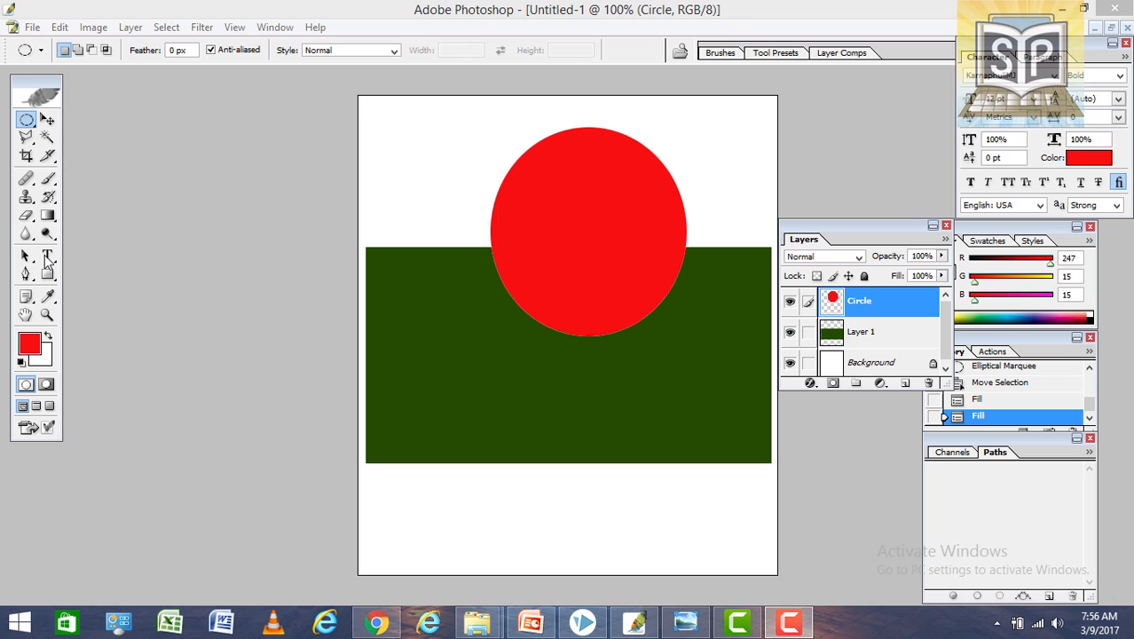
Step: Show the selection edges again and set the Type tool's font to SutonnyMJ
key("ctrl+h")
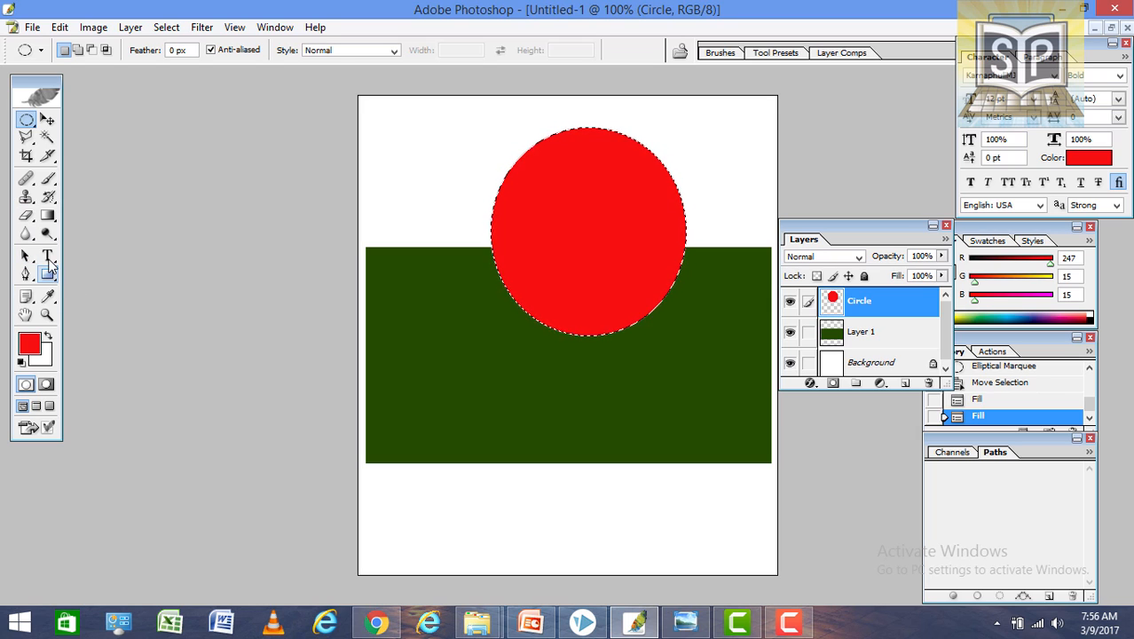
left_click(49, 256)
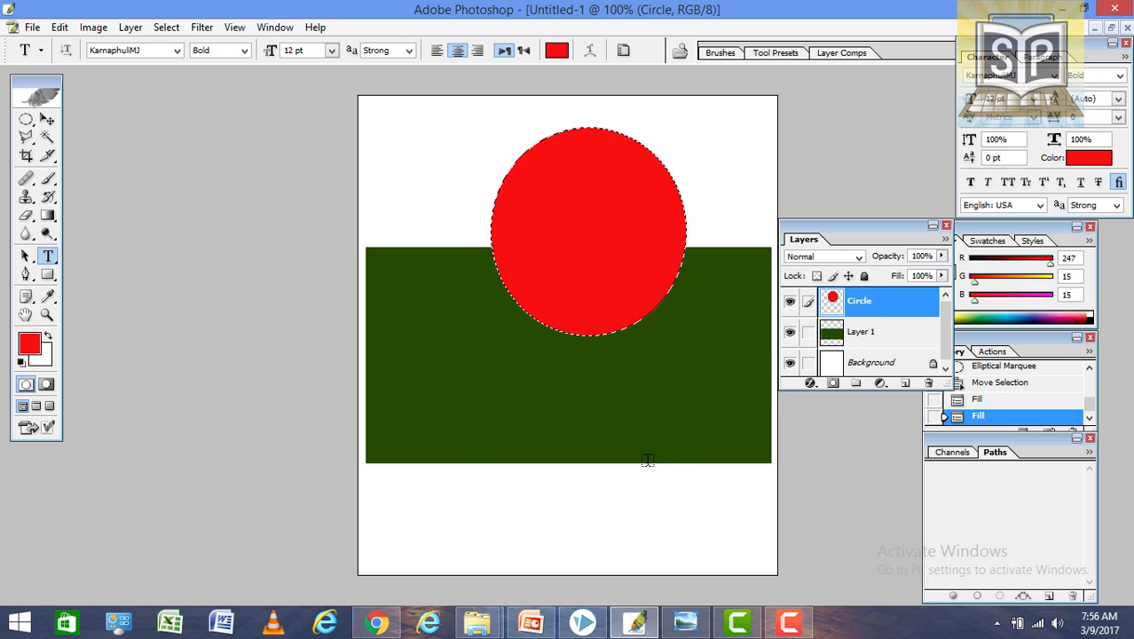
left_click(181, 50)
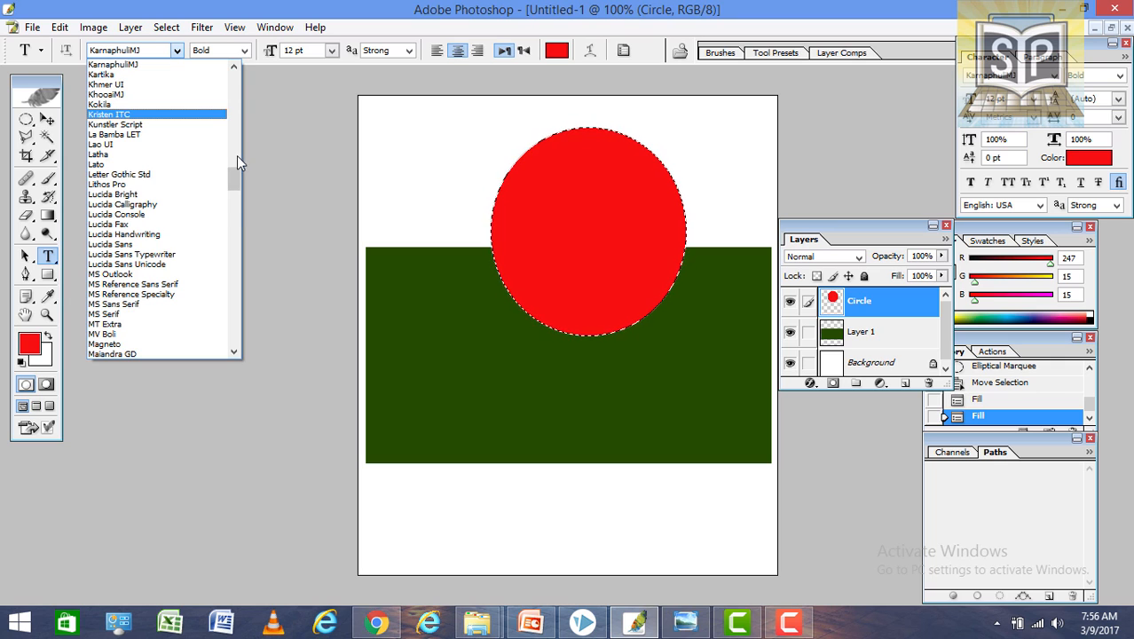
left_click_drag(235, 185, 242, 304)
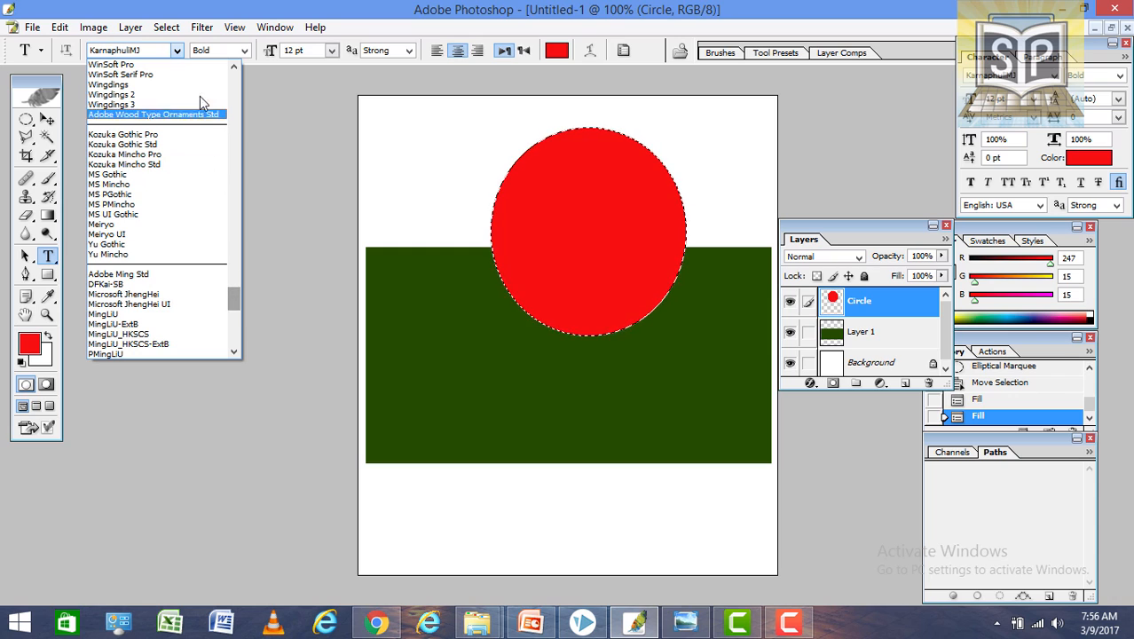
left_click(47, 254)
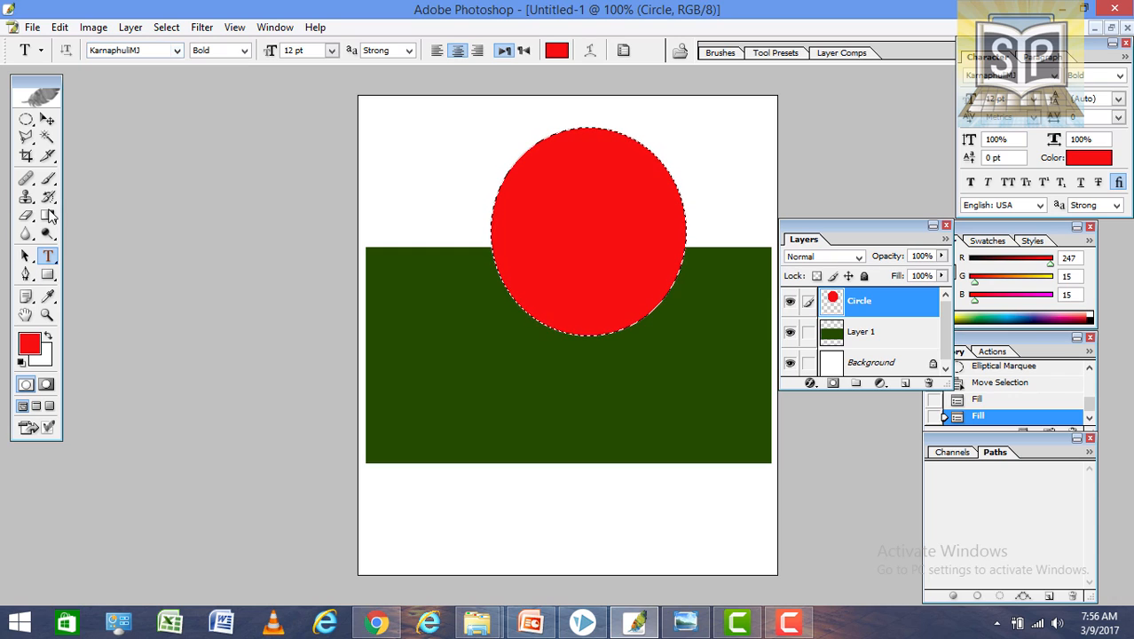
left_click(177, 51)
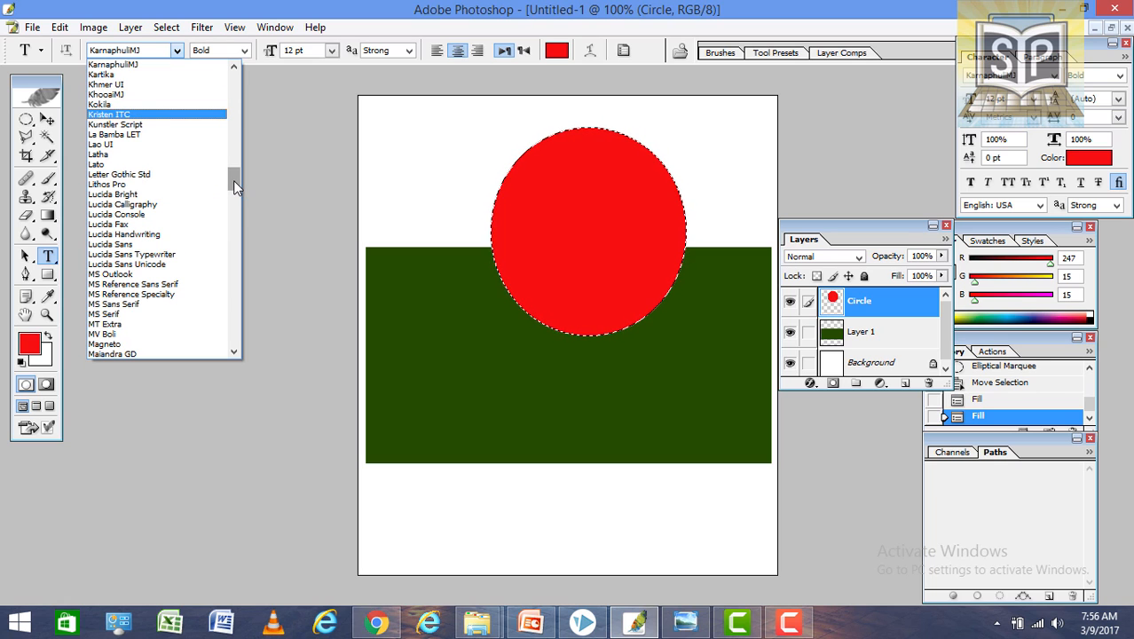
left_click_drag(234, 180, 236, 267)
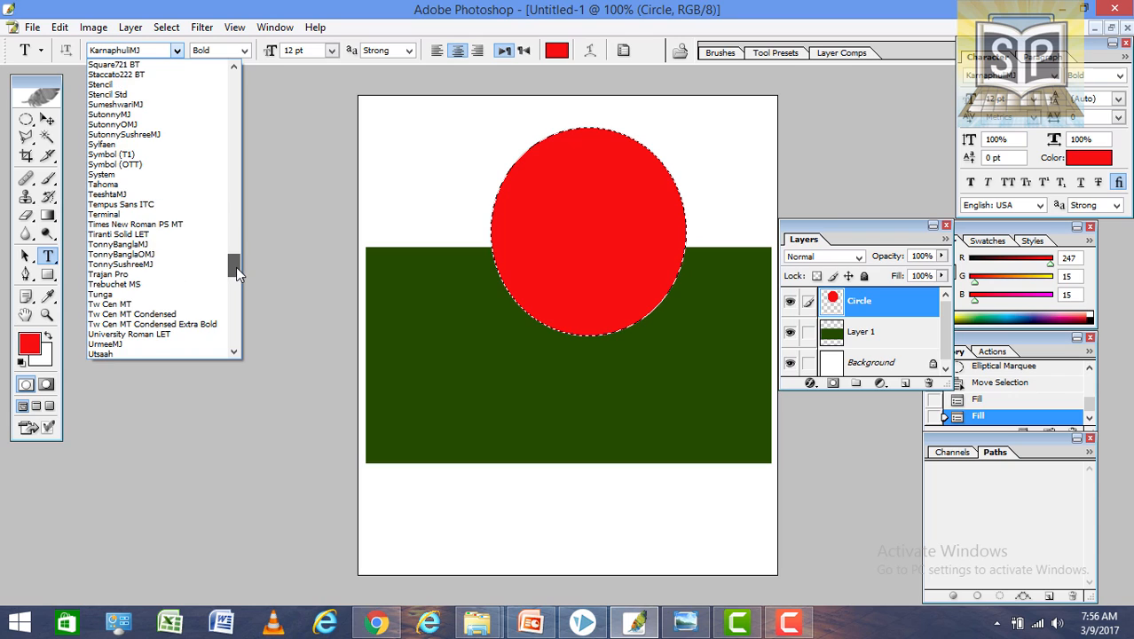
left_click(133, 114)
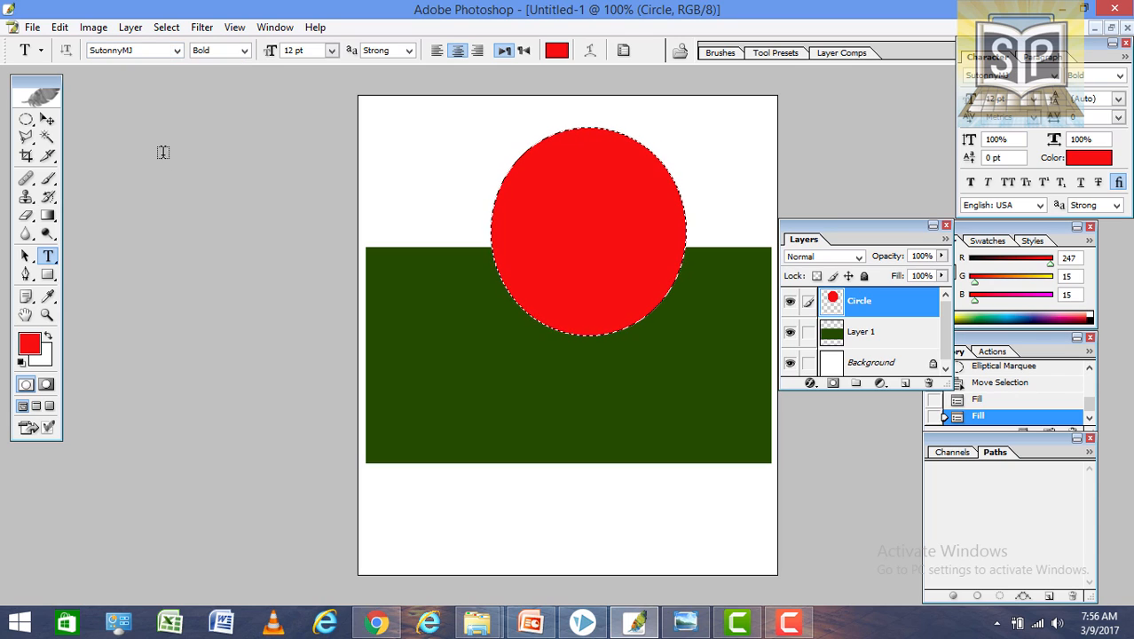
Step: Set the text size to 72 pt and the text colour to near-black 010000
double_click(287, 50)
type("72")
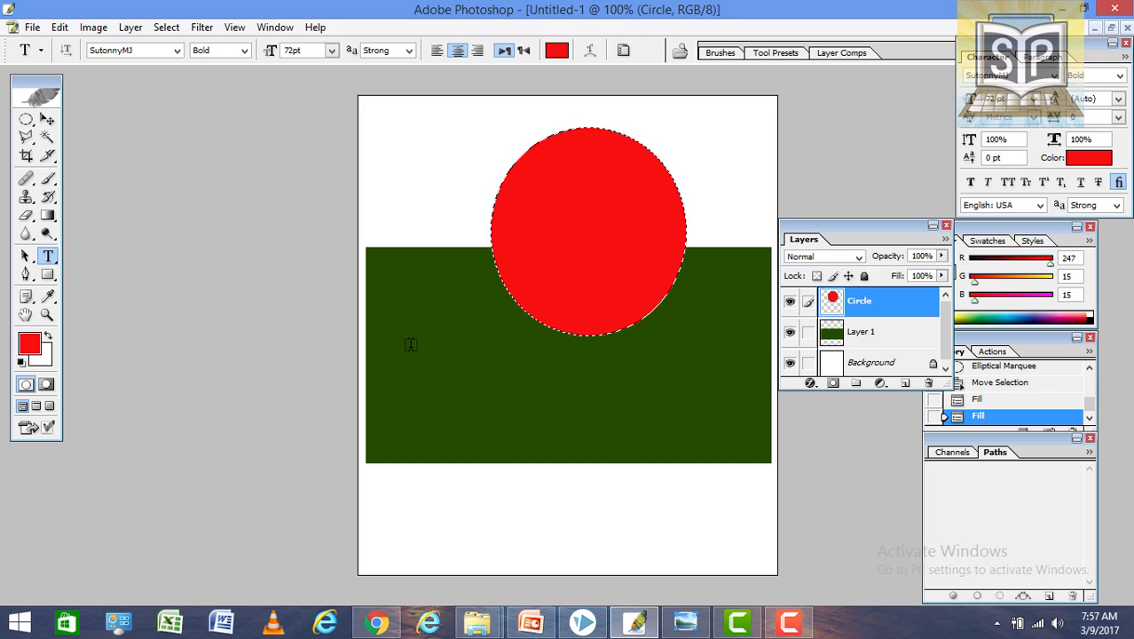
left_click(557, 55)
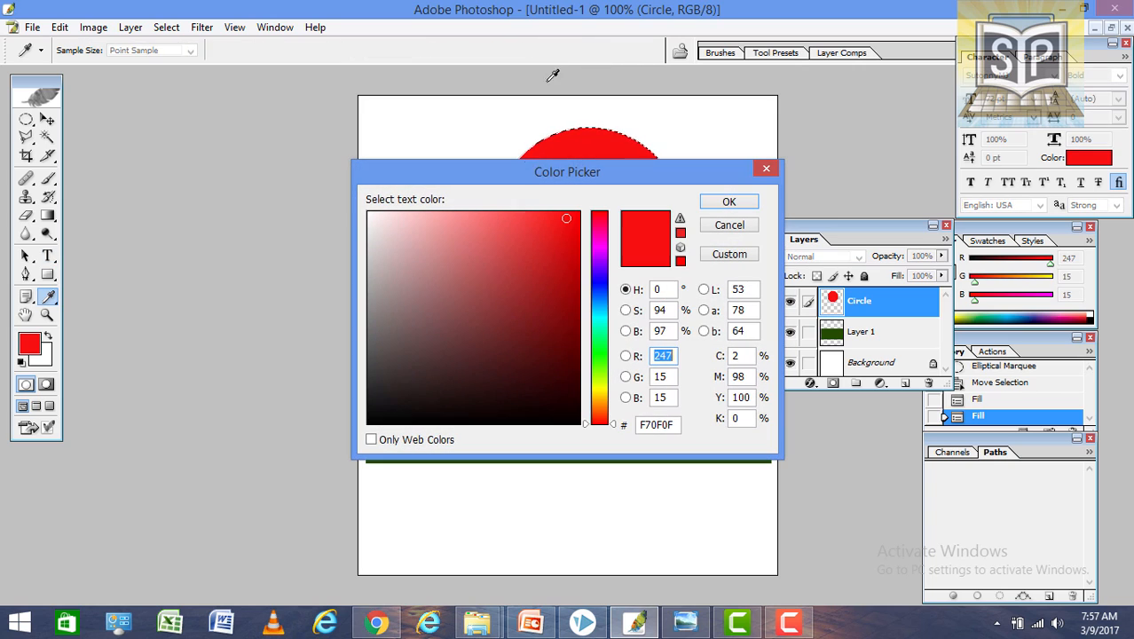
left_click(577, 424)
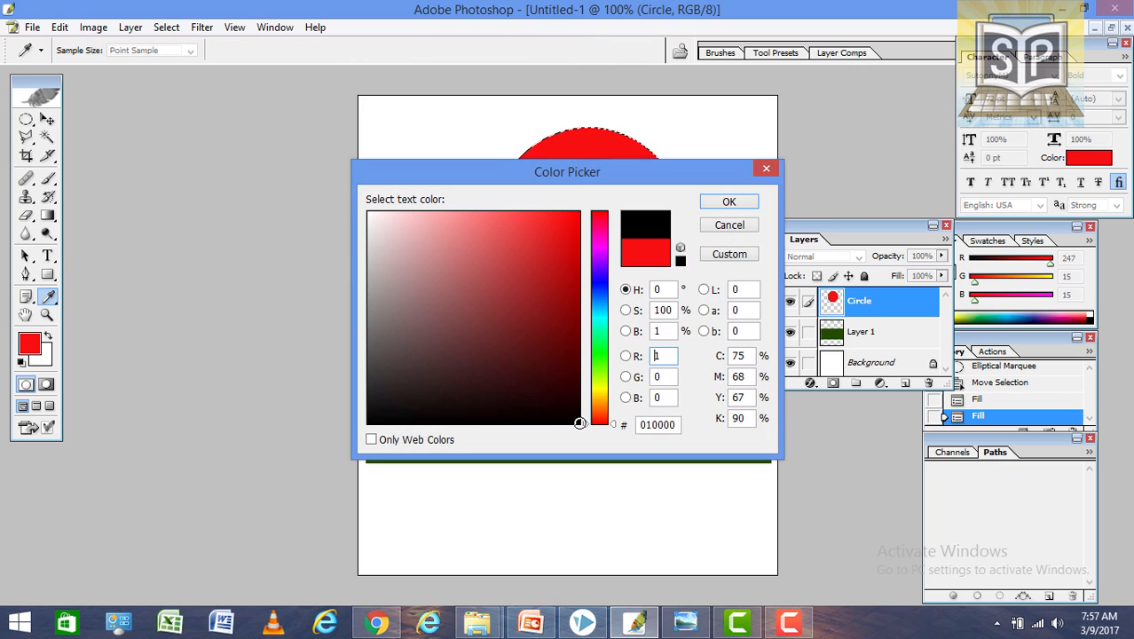
left_click(728, 203)
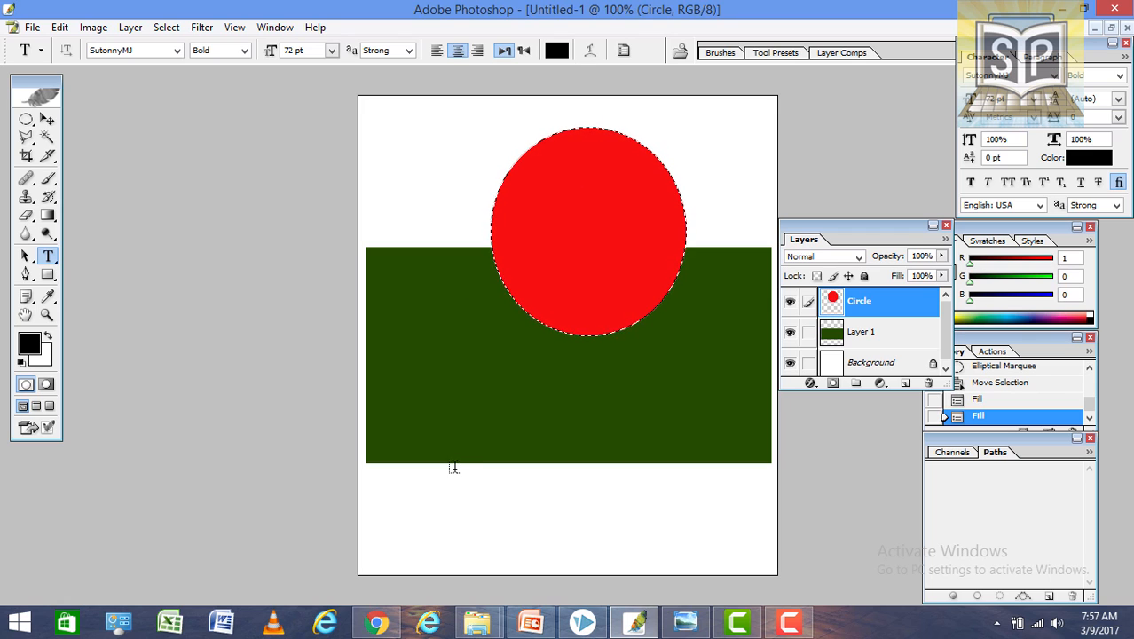
Step: Add the Bengali text "সোনার বাংলা" on the lower part of the green rectangle
left_click(413, 399)
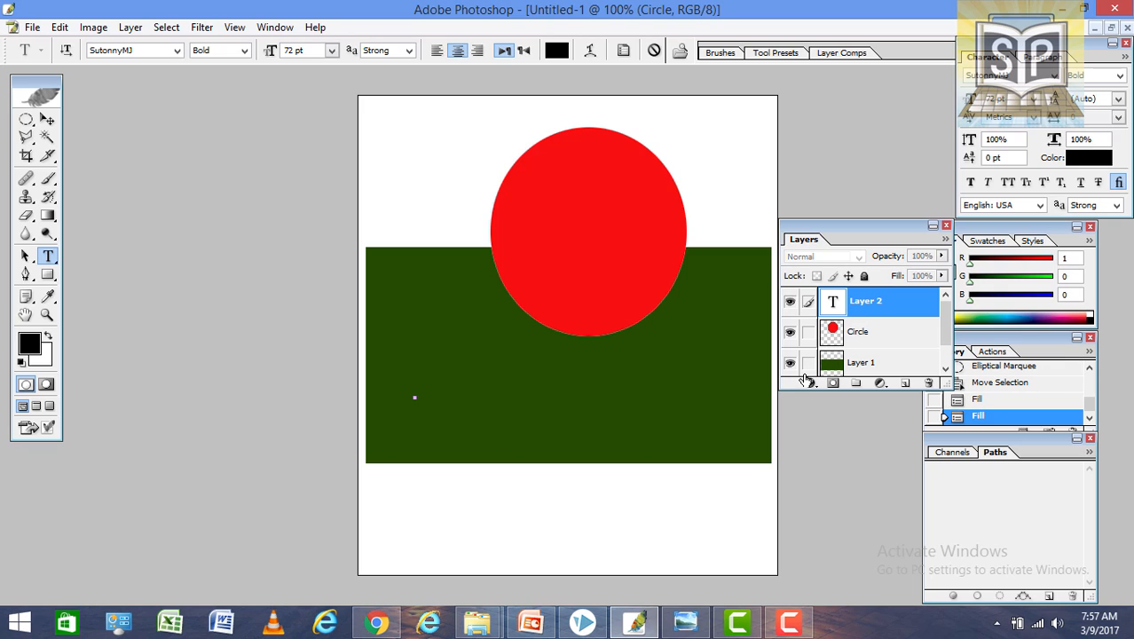
key("ctrl")
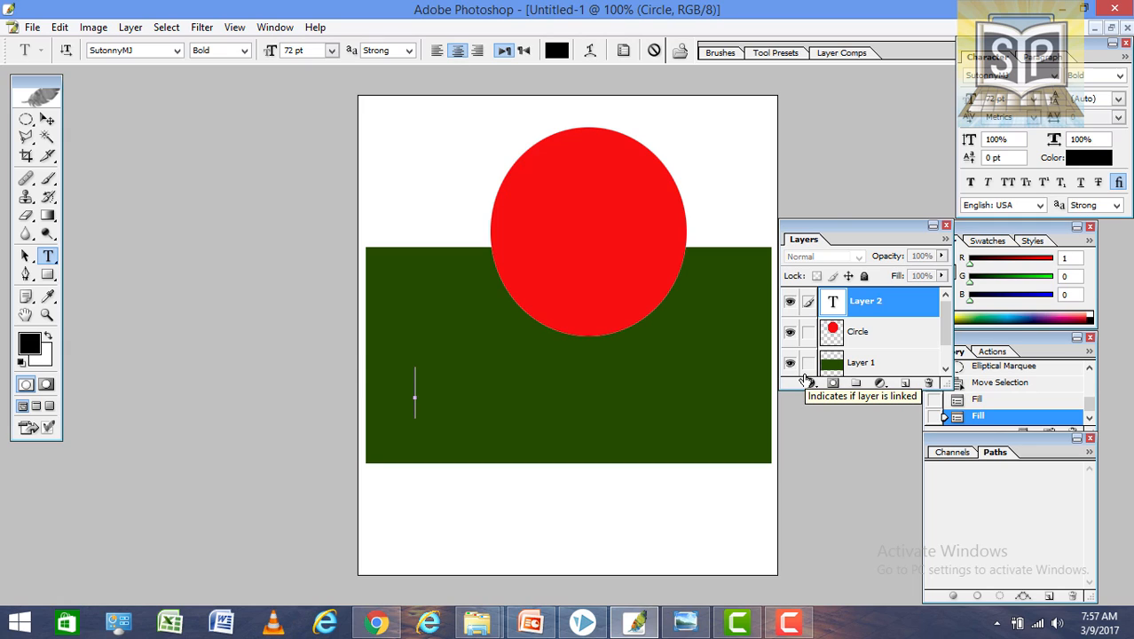
type("সোনা")
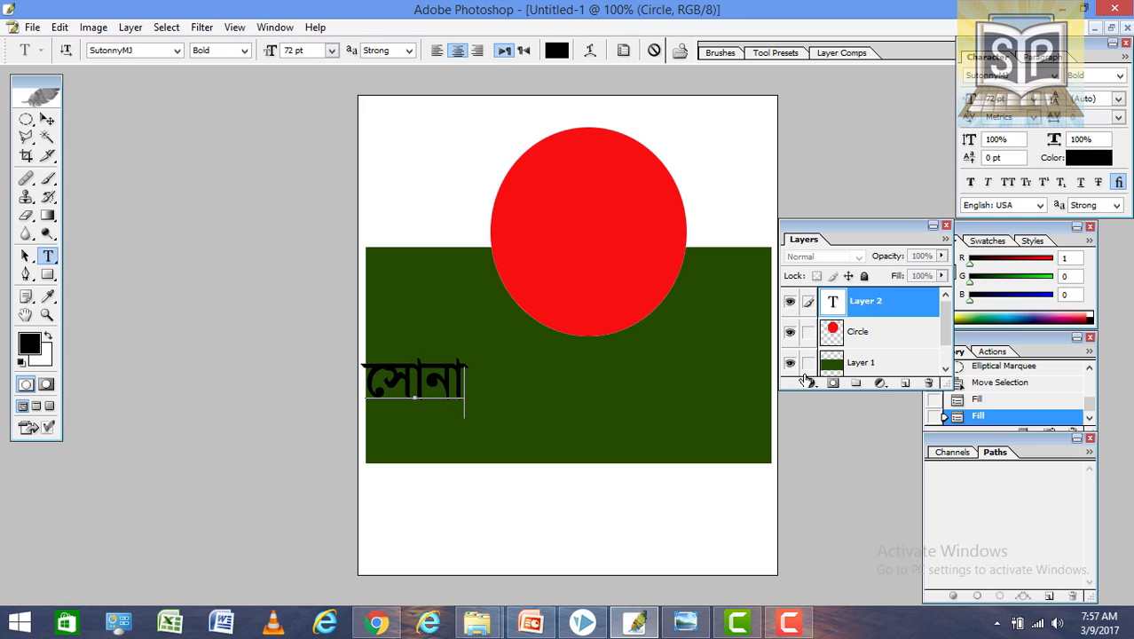
type("র বাং")
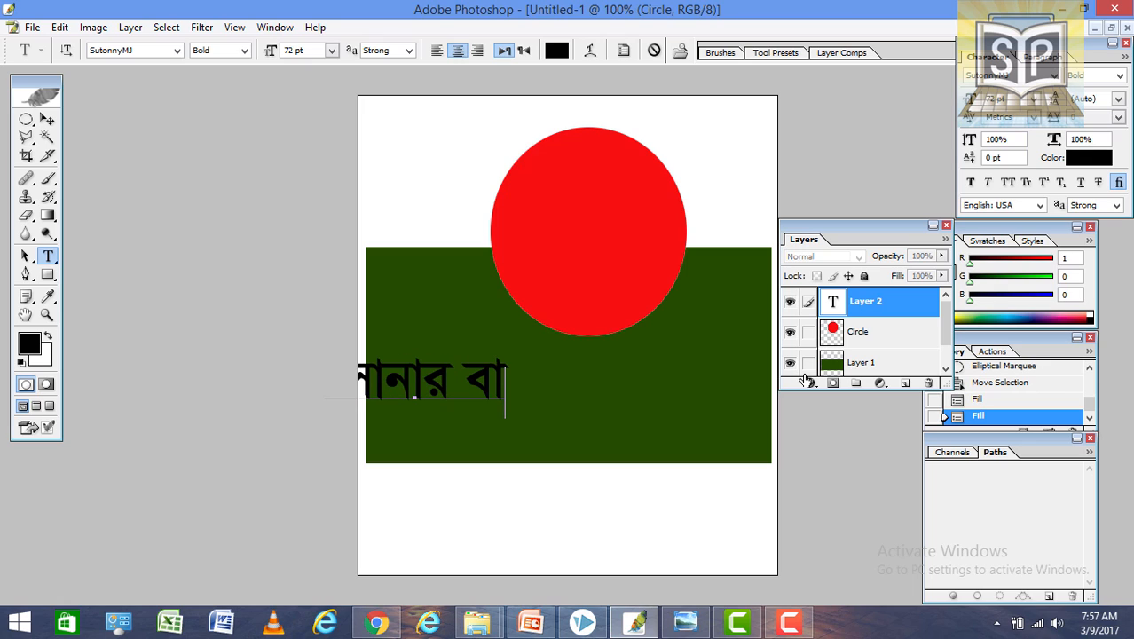
type("লা")
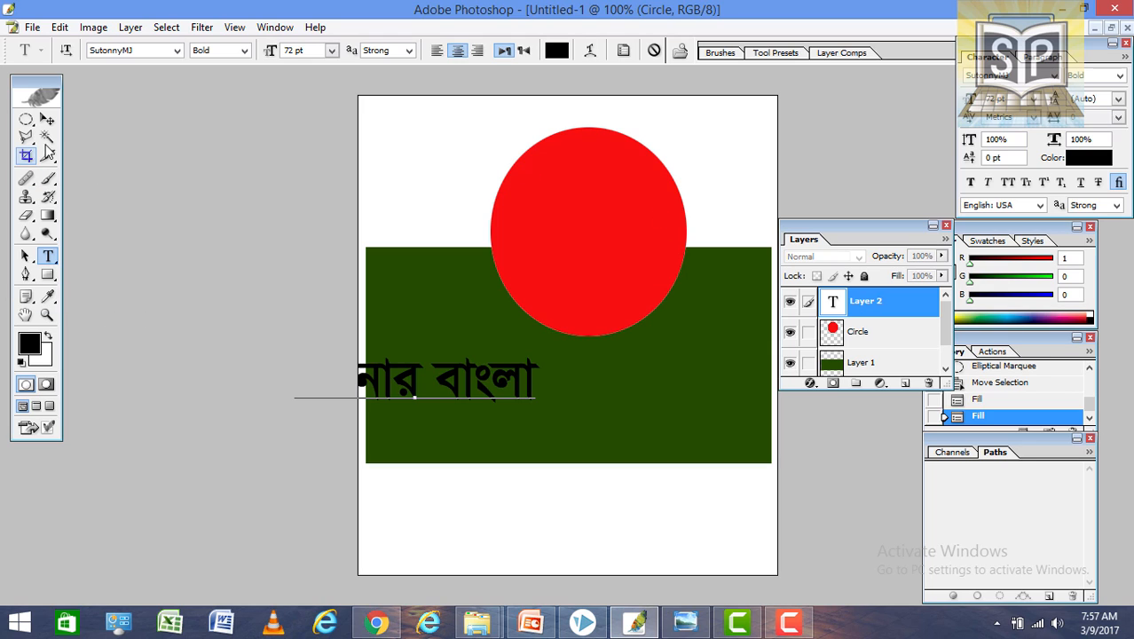
Step: Move the Bengali text fully inside the green rectangle, just below the red circle
left_click(47, 119)
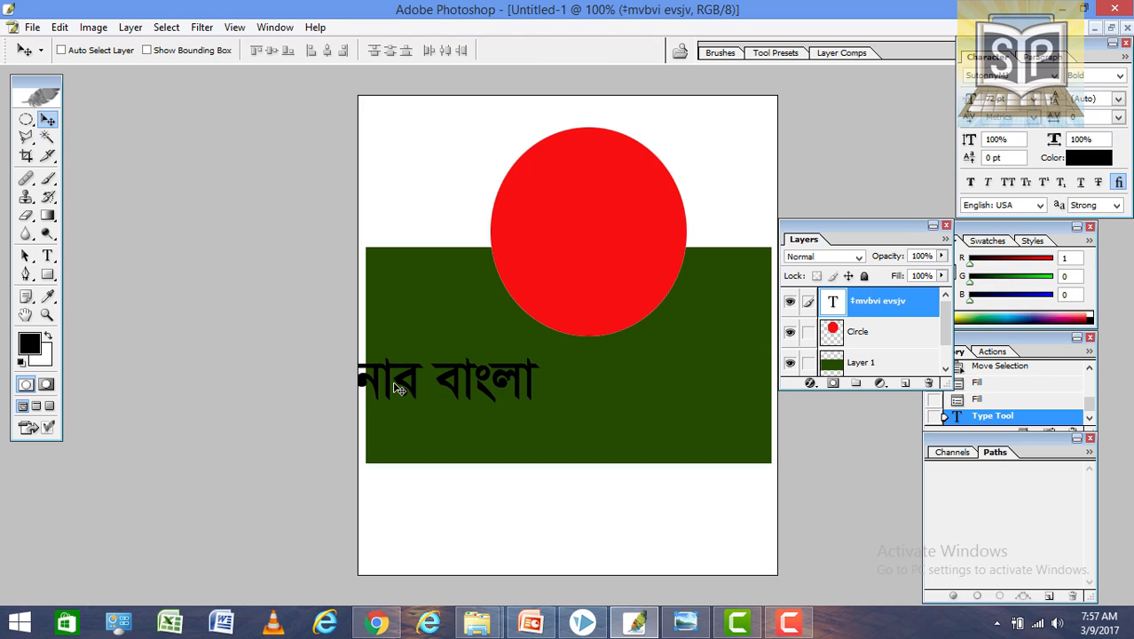
left_click_drag(407, 384, 585, 399)
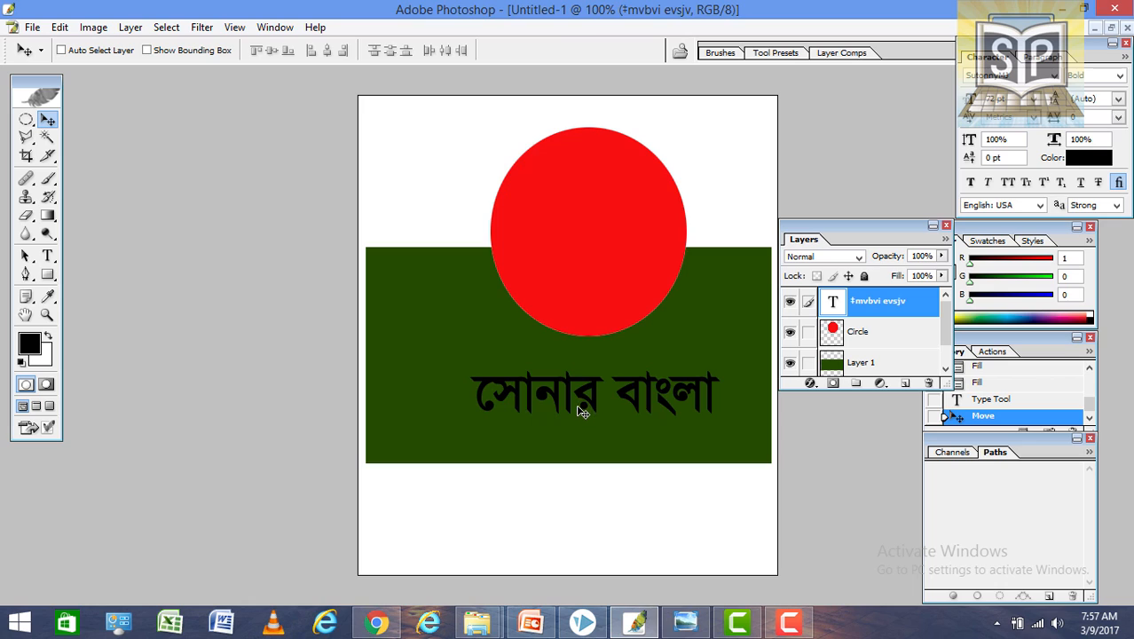
mouse_move(569, 401)
left_mouse_down()
mouse_move(552, 411)
mouse_move(533, 394)
mouse_move(563, 398)
left_mouse_up()
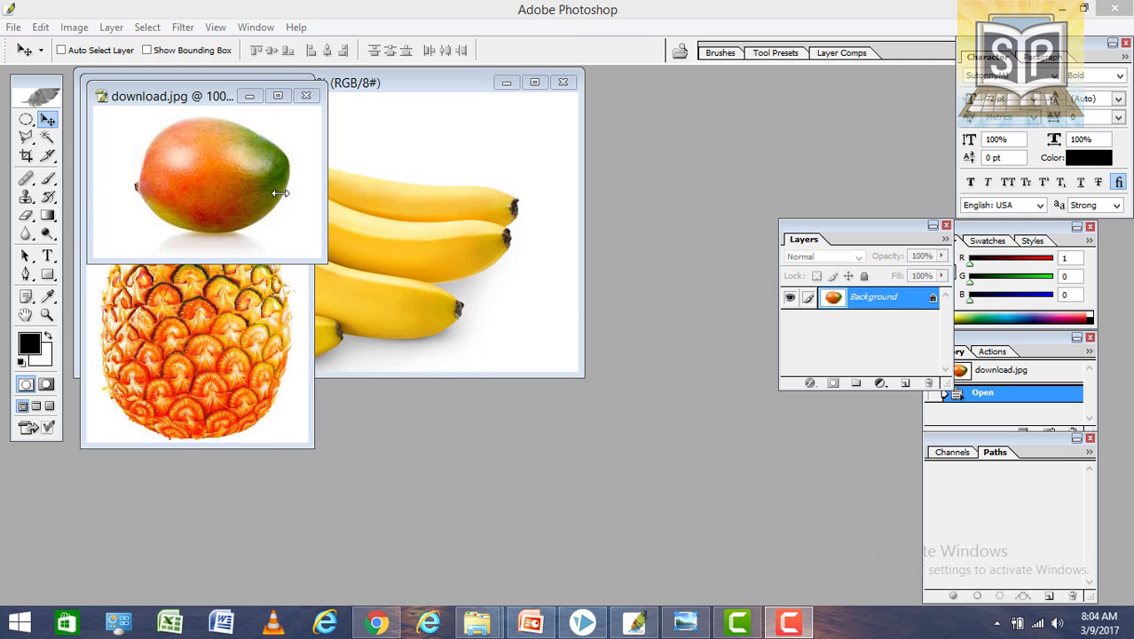
Step: Create a new document with the Default Photoshop Size preset and move its window beside the banana image
left_click(206, 284)
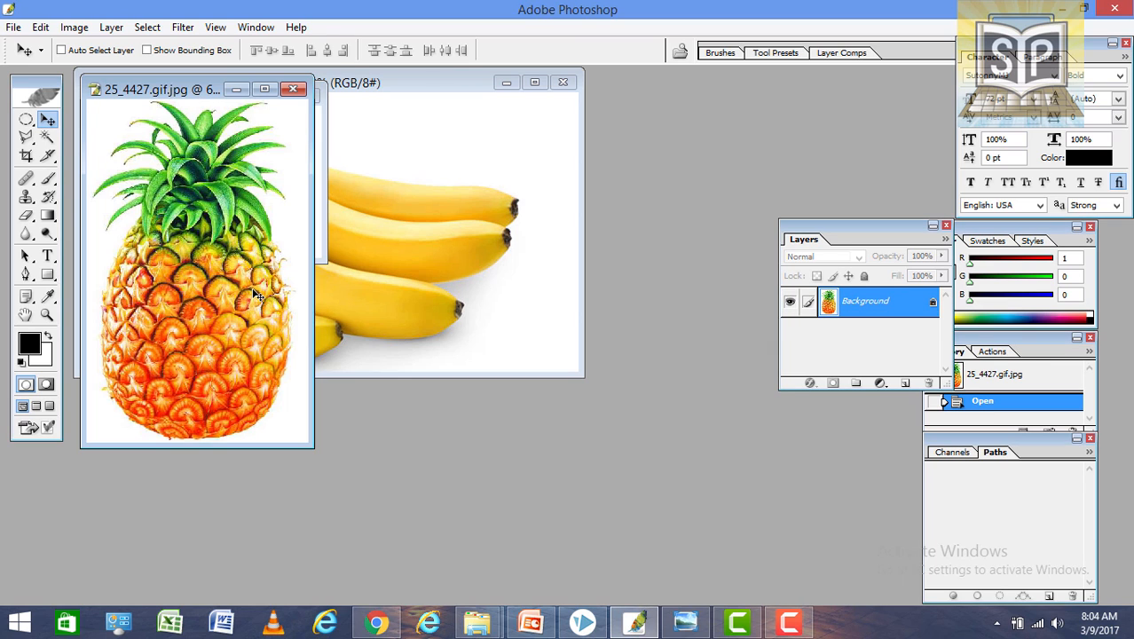
left_click(409, 280)
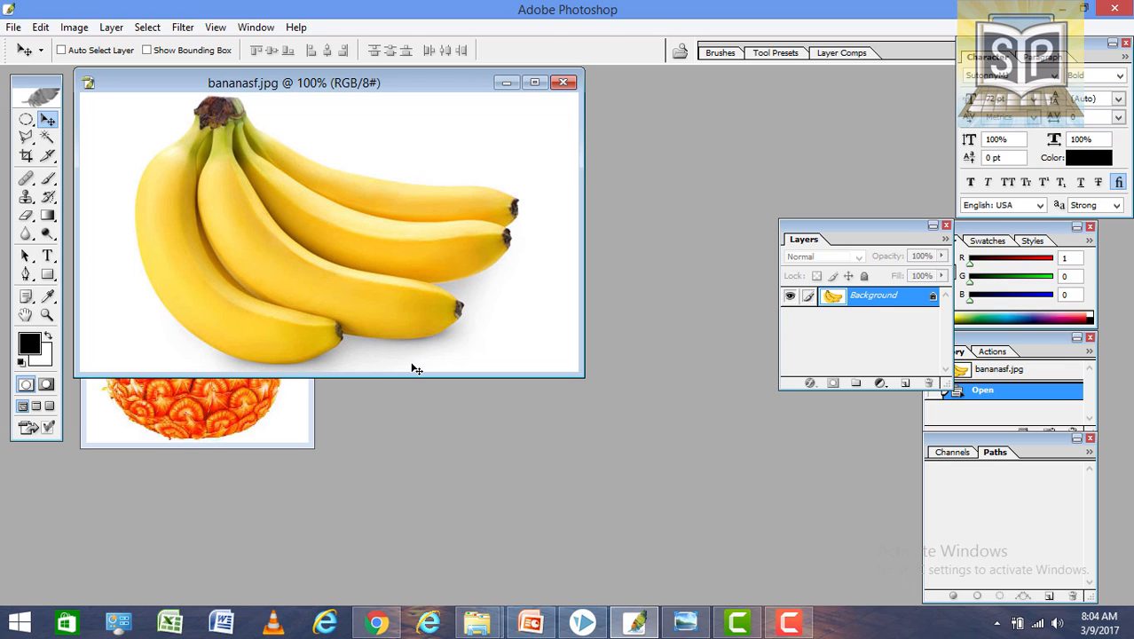
left_click(13, 27)
left_click(26, 46)
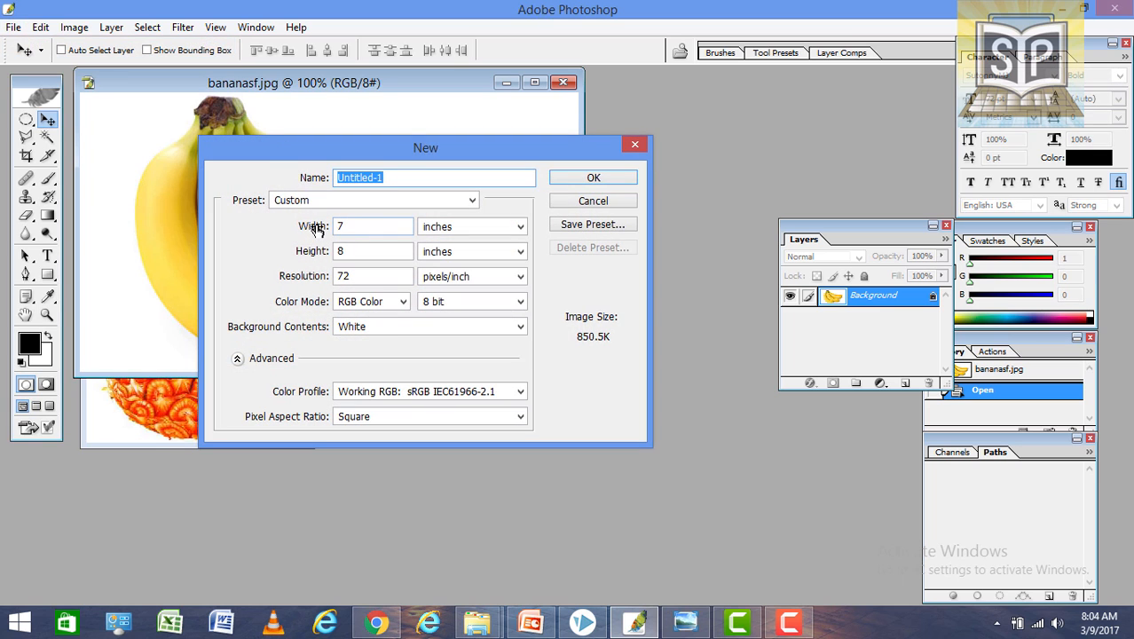
left_click(315, 203)
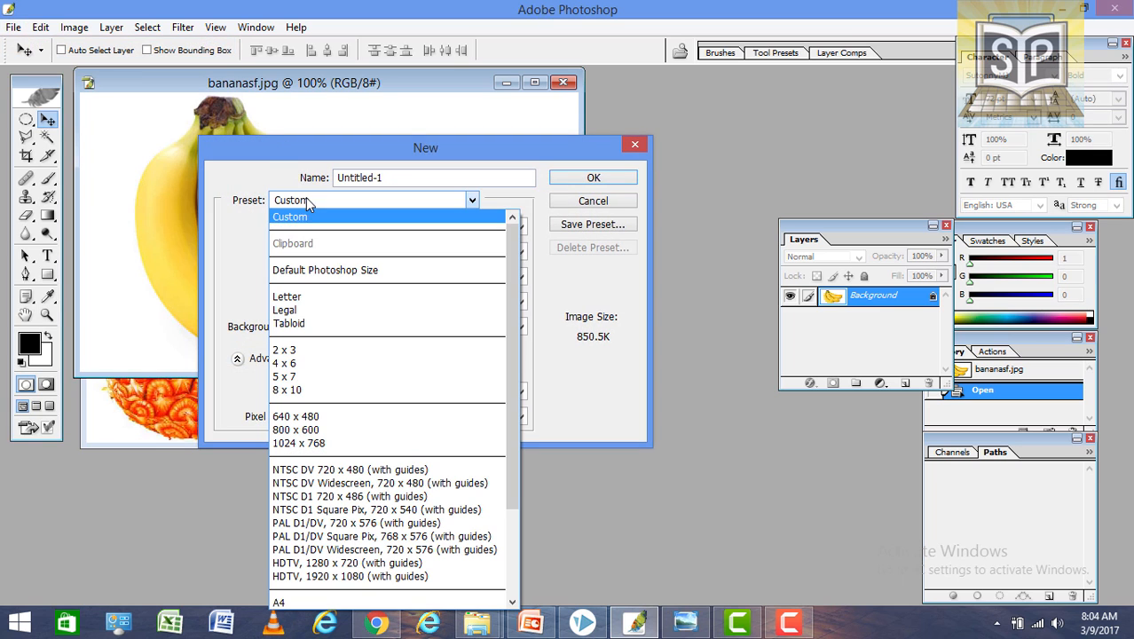
left_click(310, 272)
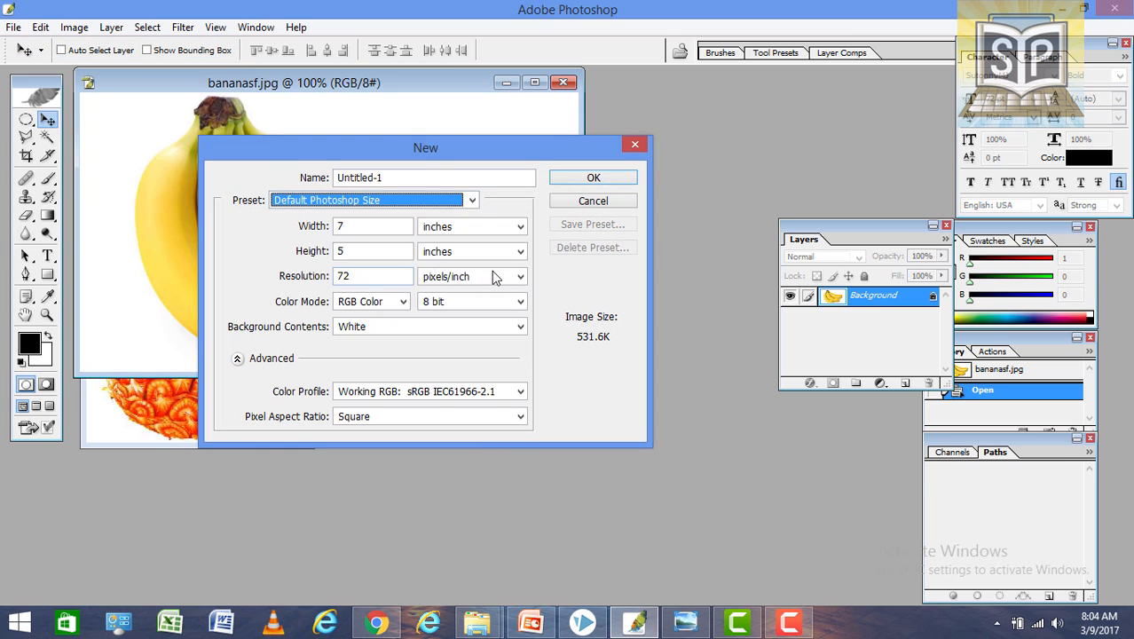
left_click(590, 179)
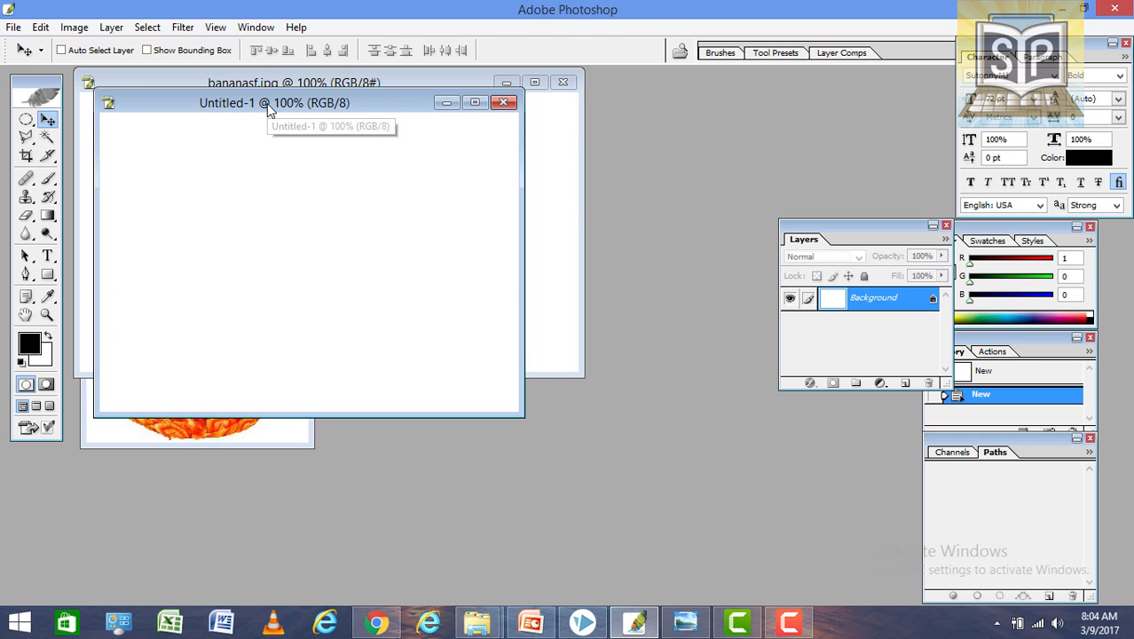
left_click_drag(297, 105, 657, 145)
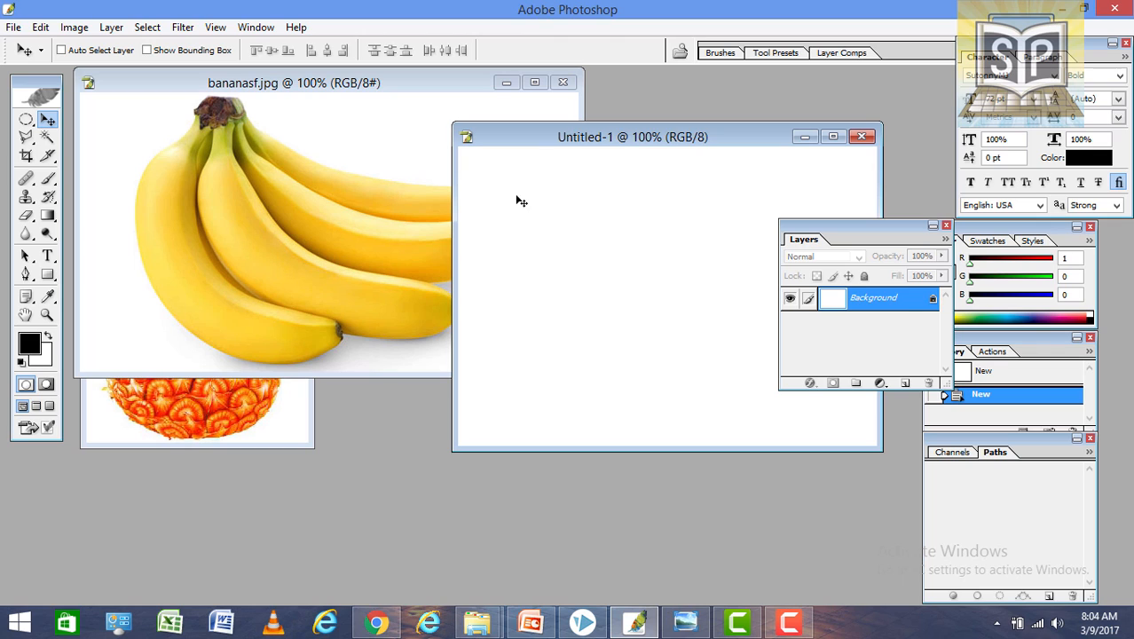
Step: Copy the banana image into the new blank document as a separate layer using the Move tool
left_click(49, 121)
left_click(167, 195)
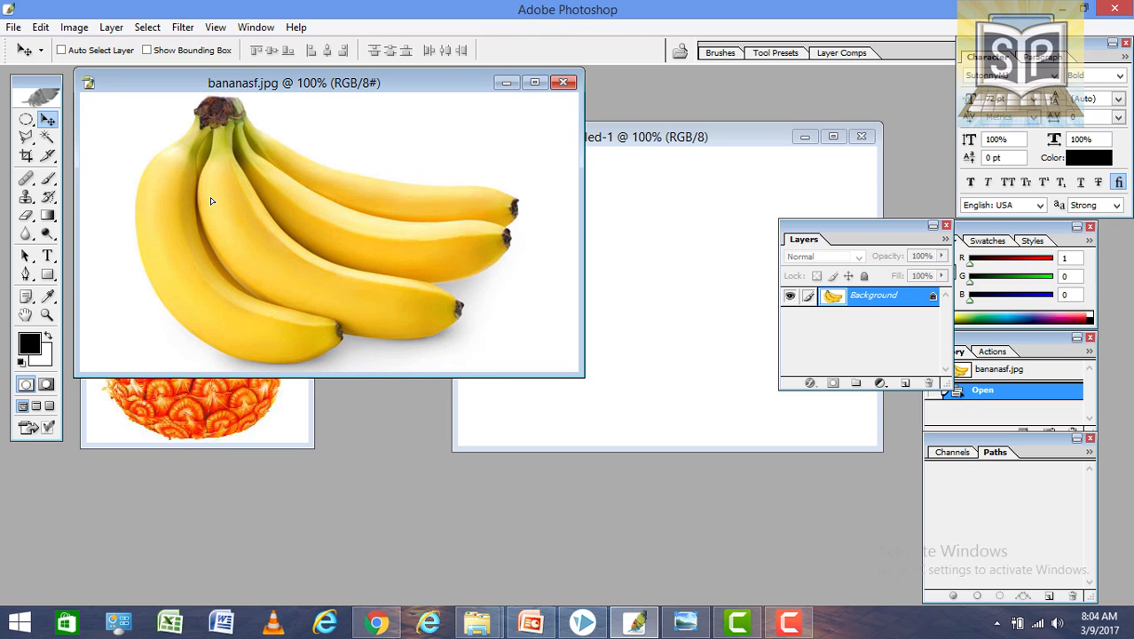
left_click_drag(549, 249, 679, 257)
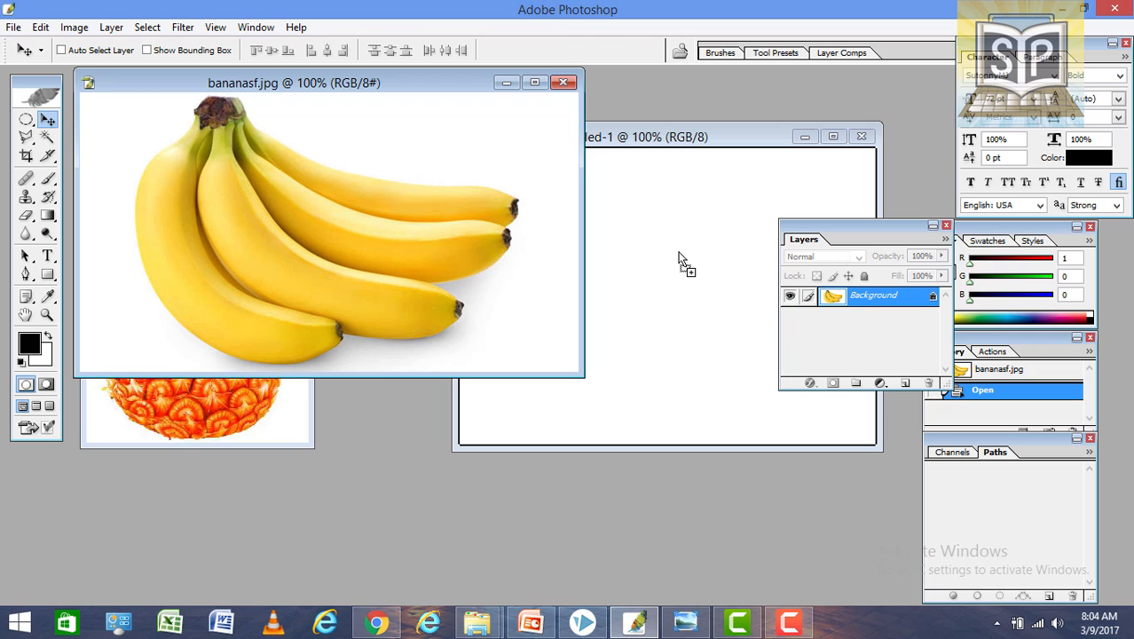
left_click_drag(679, 257, 671, 249)
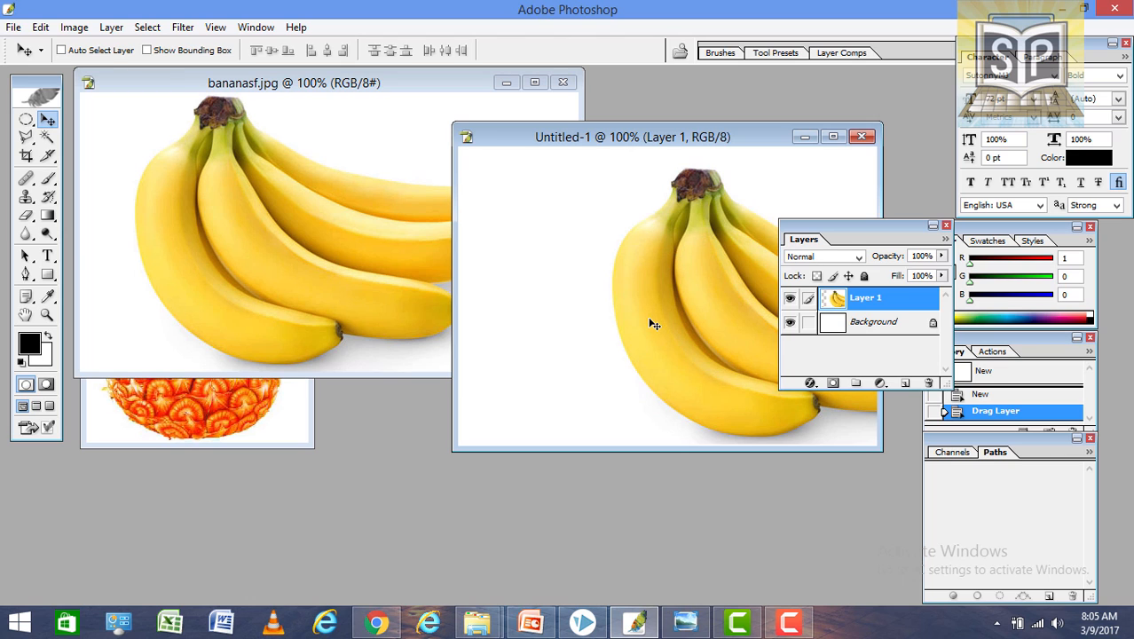
mouse_move(599, 136)
left_mouse_down()
mouse_move(610, 154)
mouse_move(667, 113)
mouse_move(667, 213)
mouse_move(598, 133)
left_mouse_up()
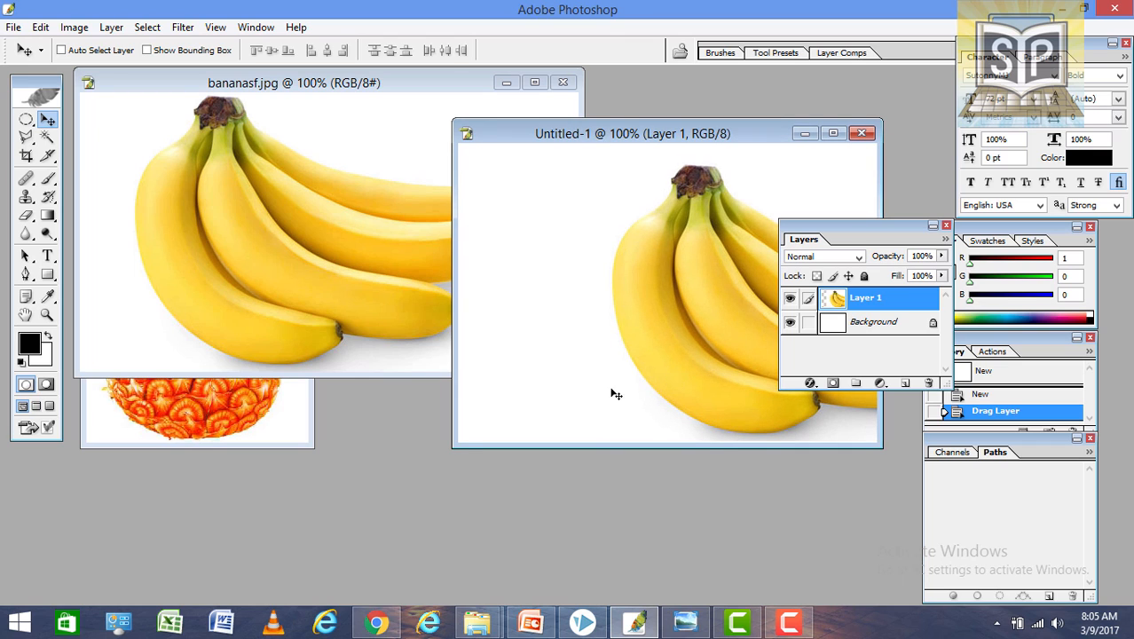
Step: Copy the pineapple image into the new document and position it over the left part of the bananas
left_click(179, 428)
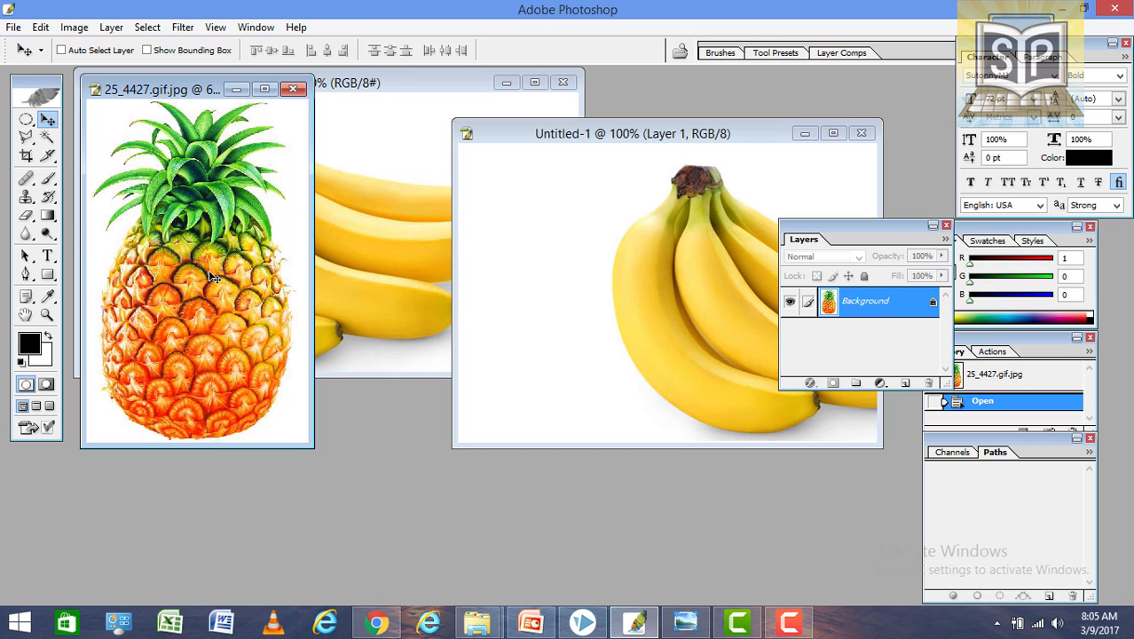
left_click_drag(210, 277, 510, 277)
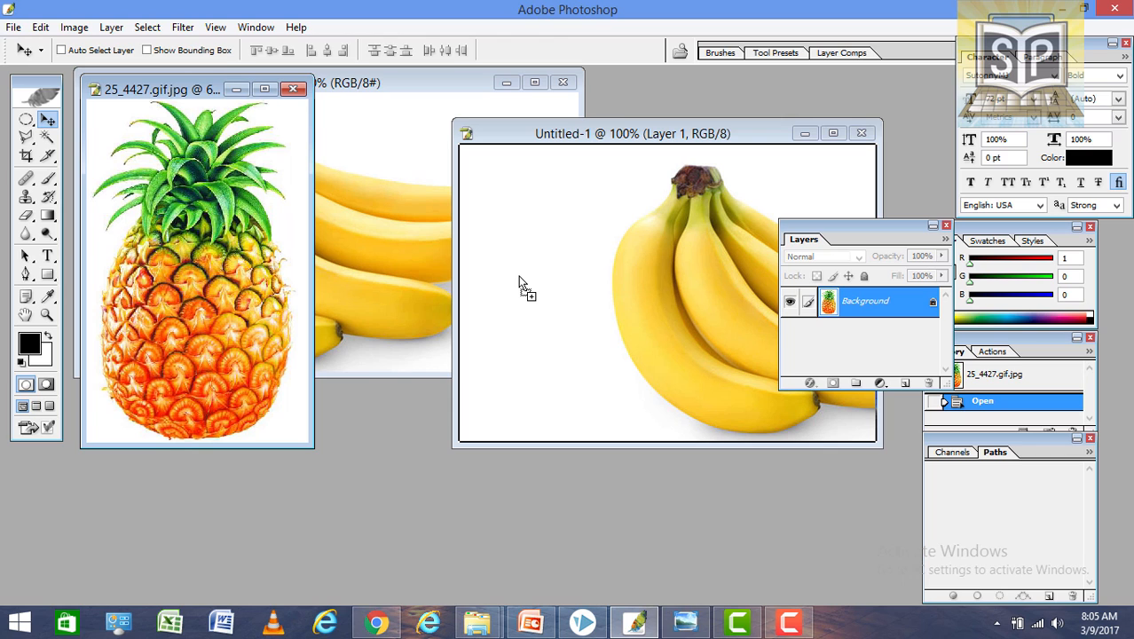
left_click_drag(523, 285, 633, 306)
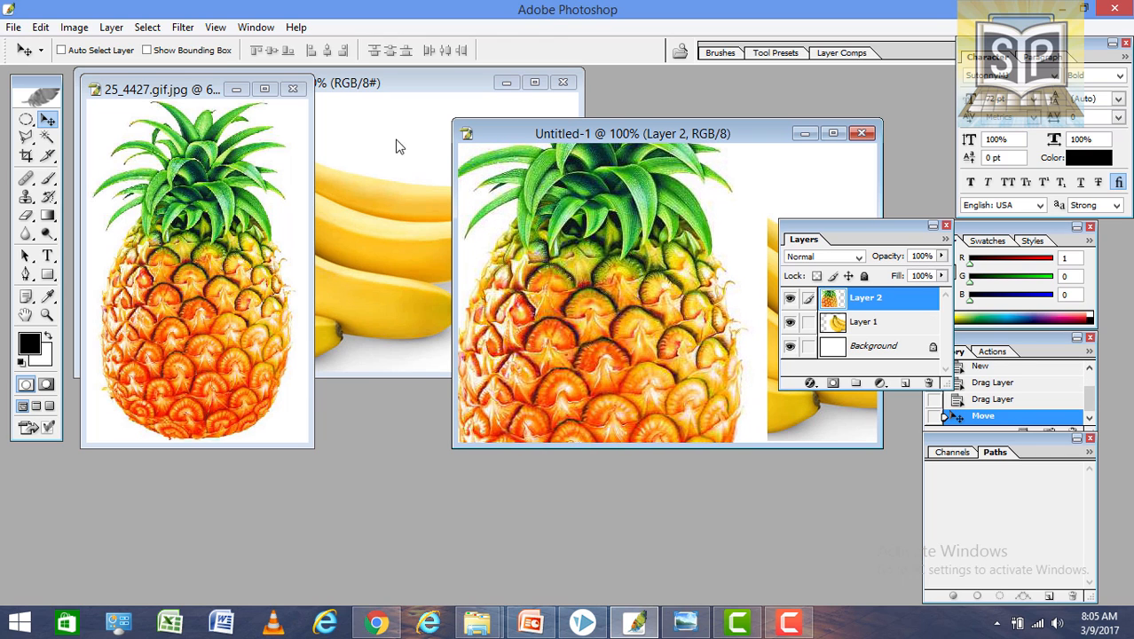
Step: Minimize the pineapple and banana source images, and copy the mango image onto the pineapple in the new document
left_click(236, 89)
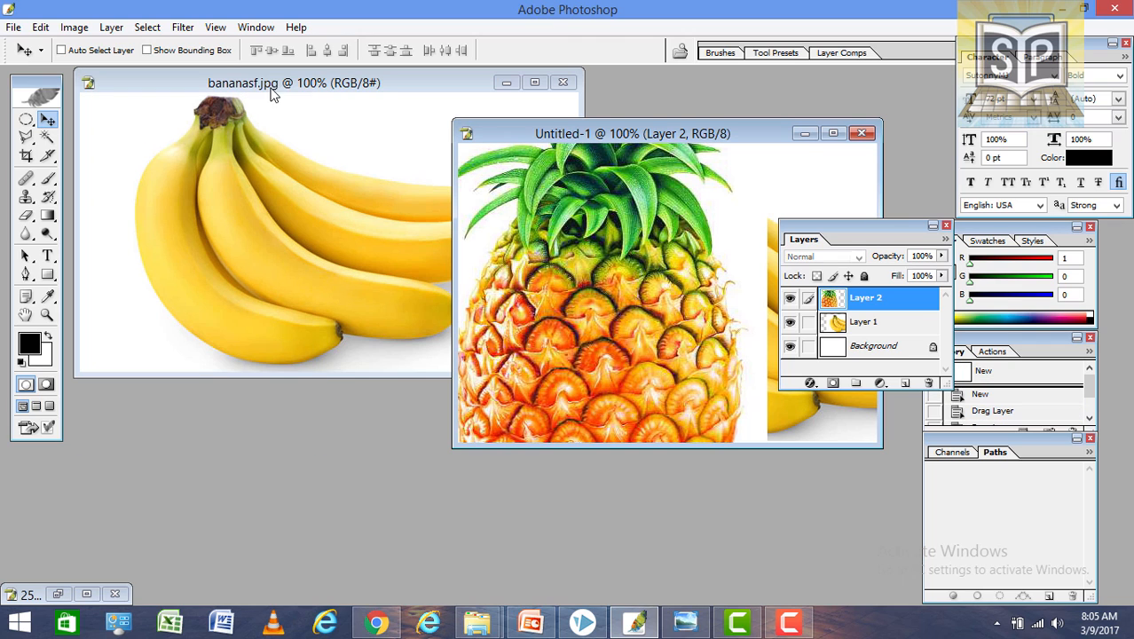
left_click(504, 81)
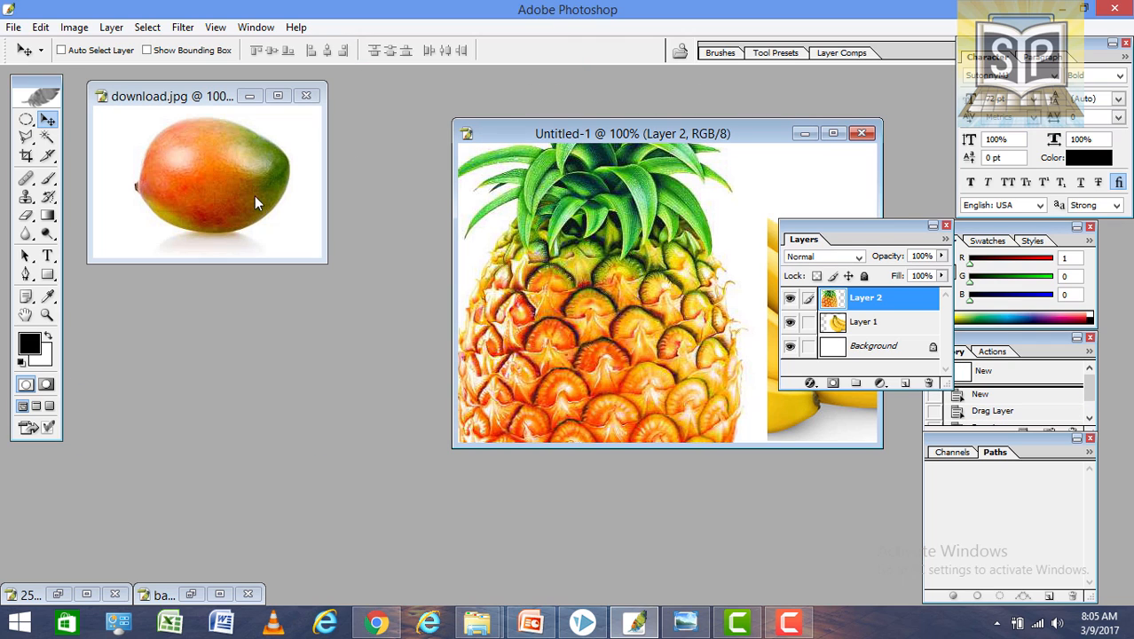
left_click(212, 191)
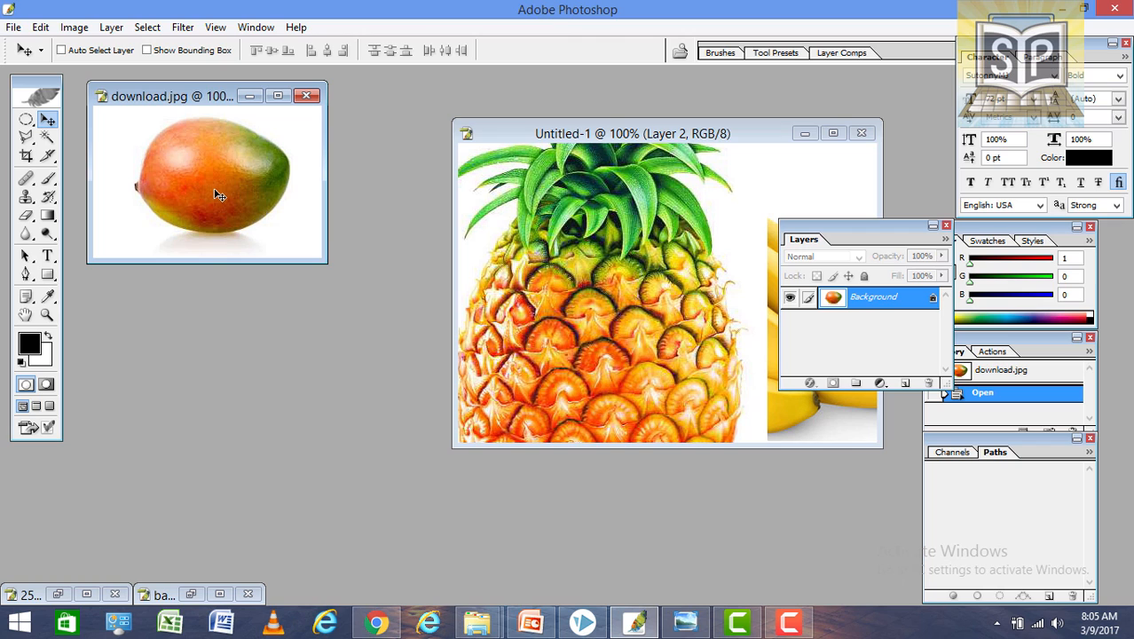
left_click_drag(219, 195, 578, 307)
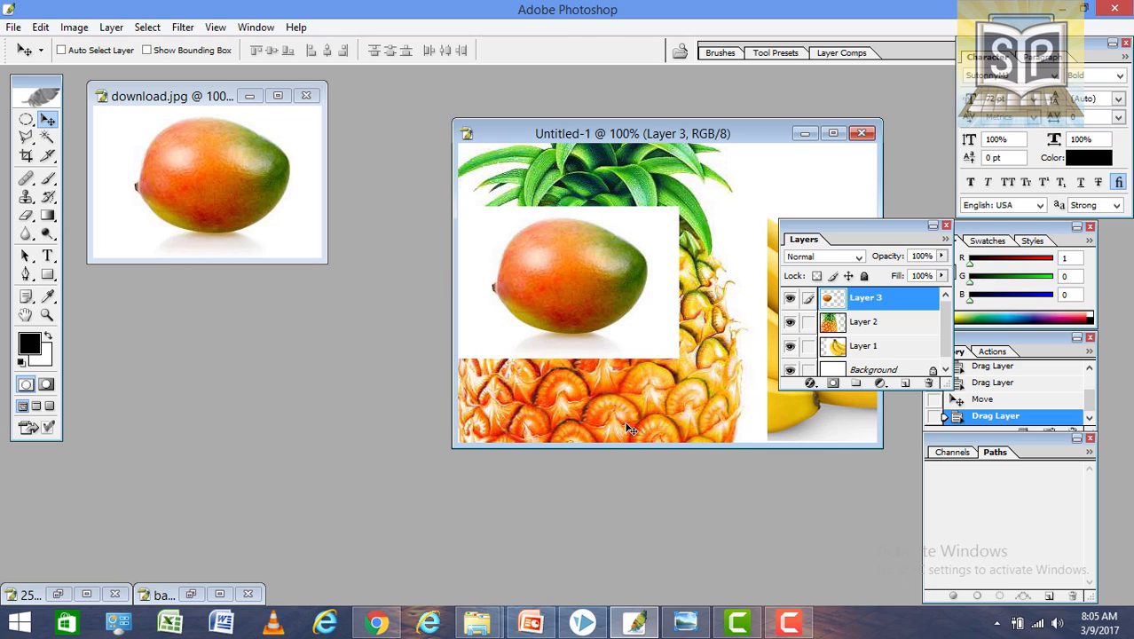
Step: Maximize the composite document and load the banana layer's outline as a selection
double_click(621, 140)
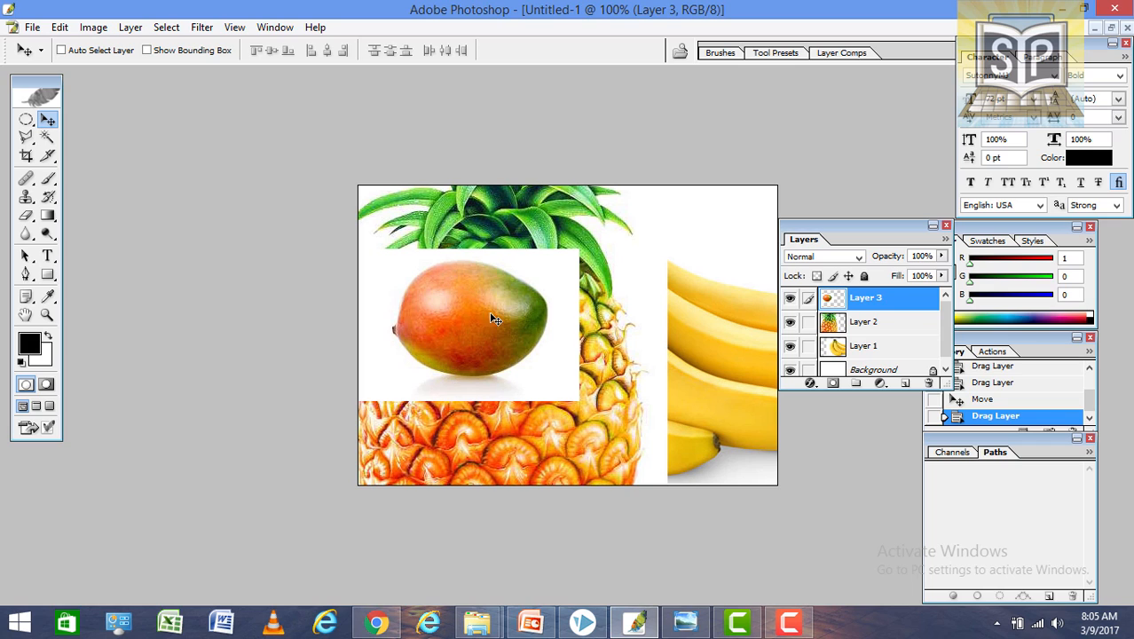
left_click(885, 348)
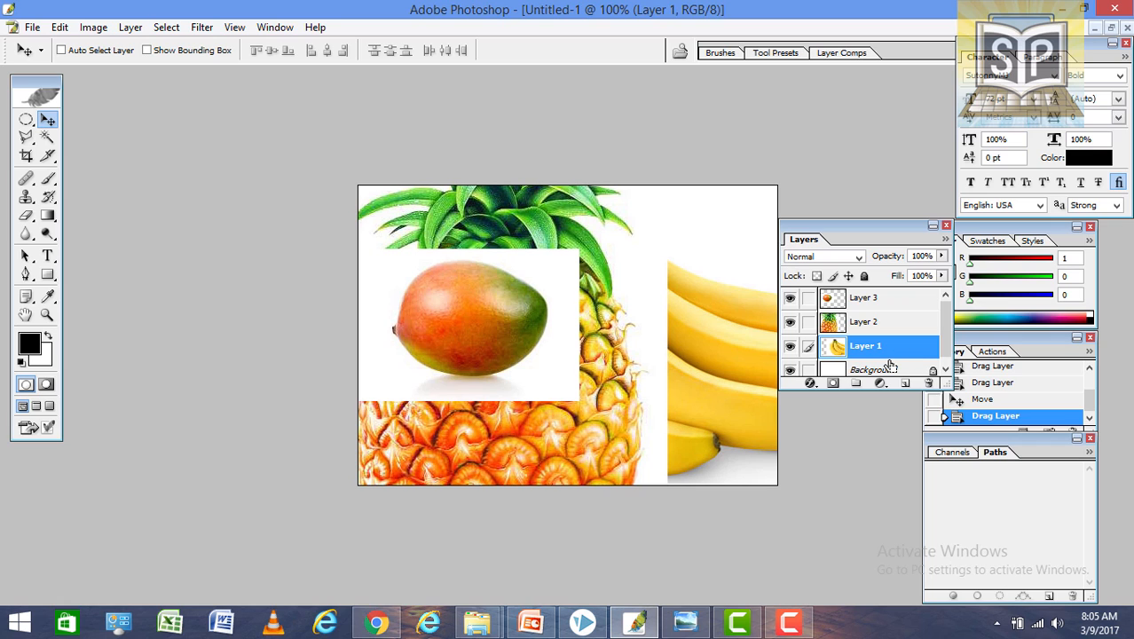
left_click(853, 350, "ctrl")
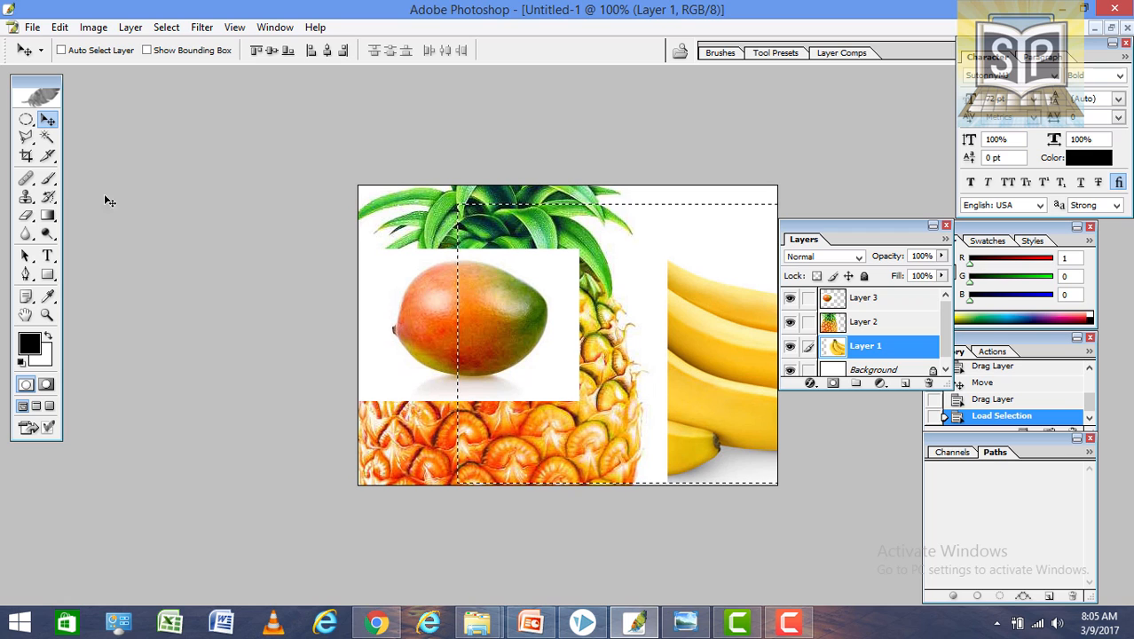
left_click(26, 120)
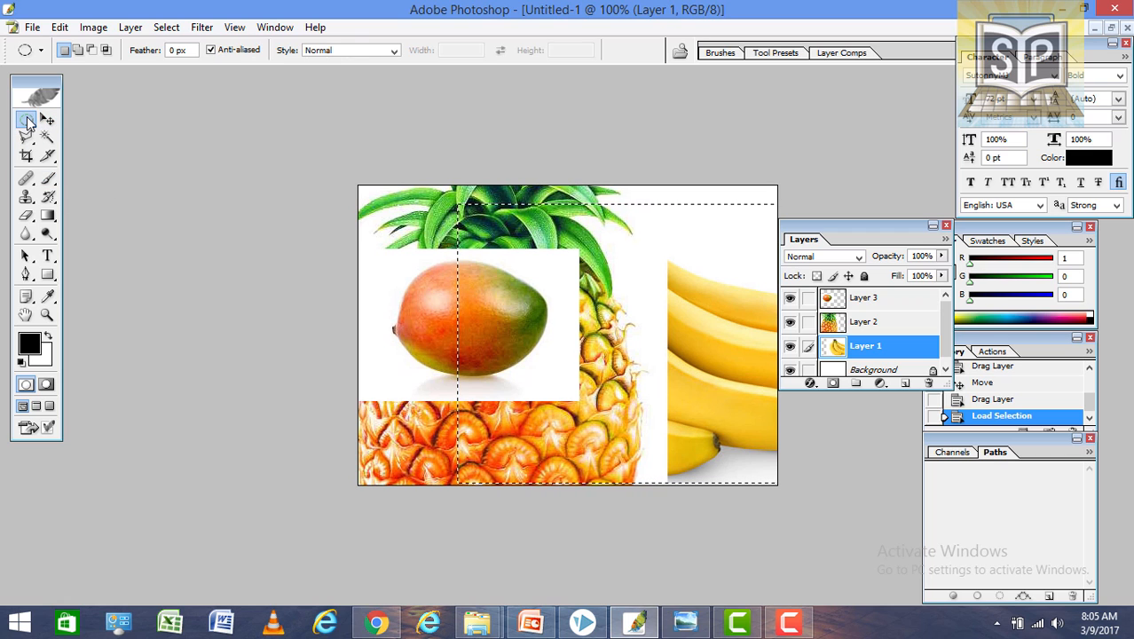
right_click(724, 307)
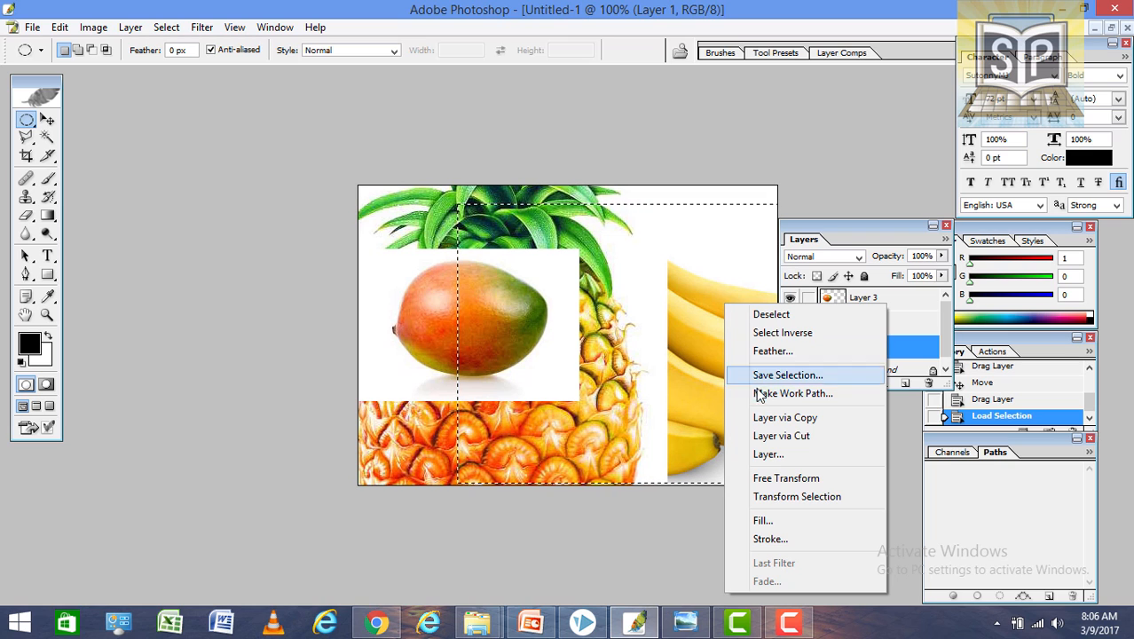
left_click(786, 478)
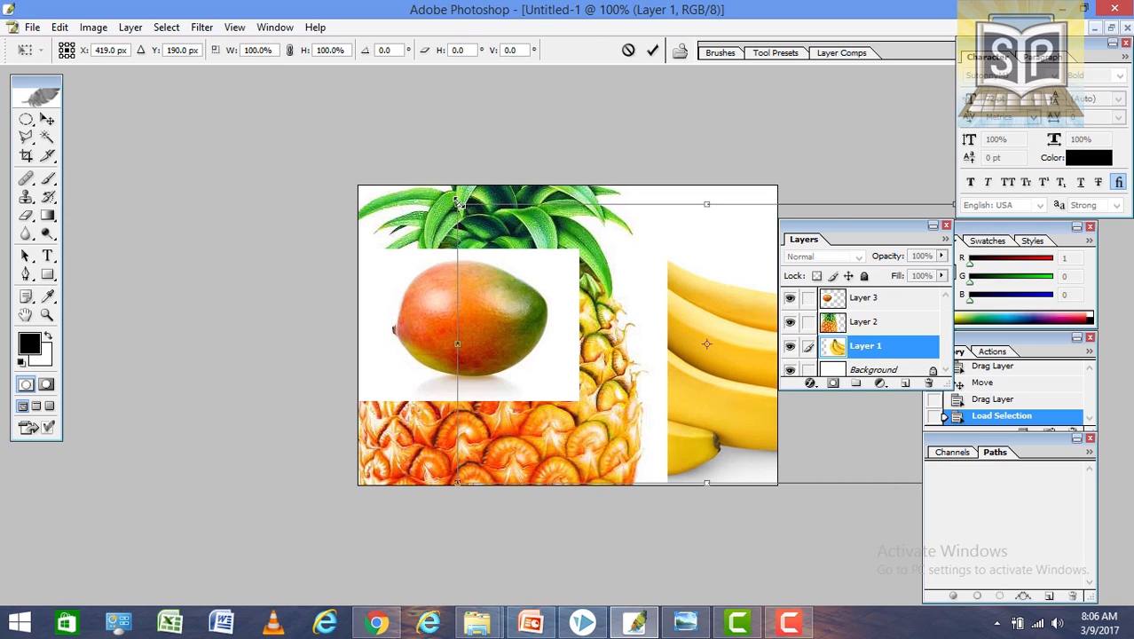
left_click_drag(458, 204, 674, 358)
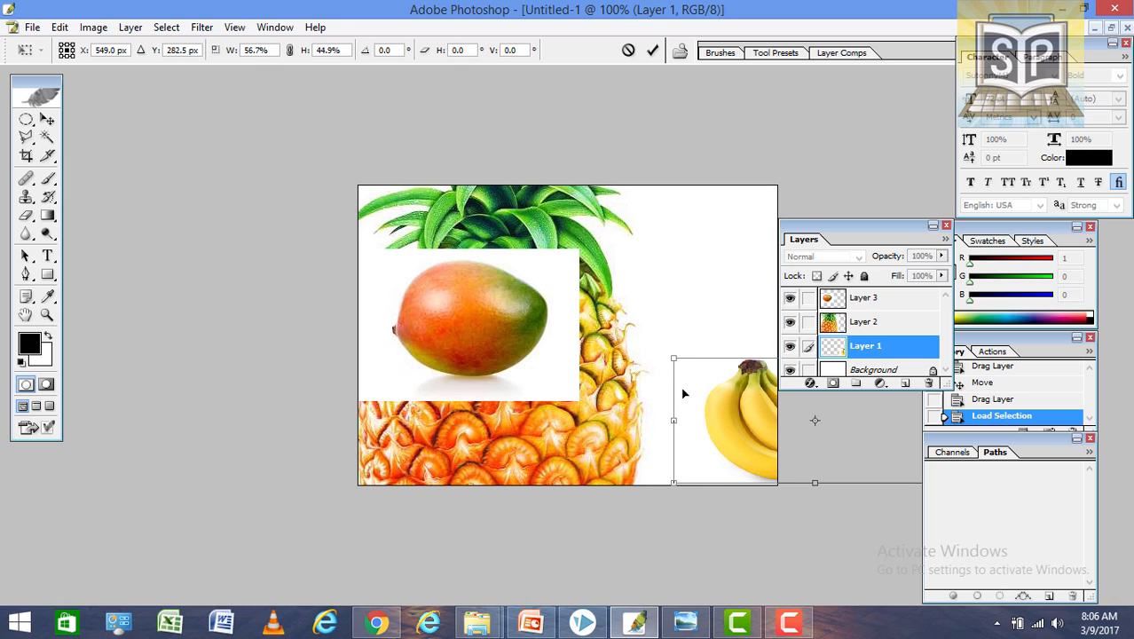
key("Escape")
Step: Free-transform the banana layer proportionally to 39.6%, move it to the right of the mango, and apply the transformation
key("ctrl+t")
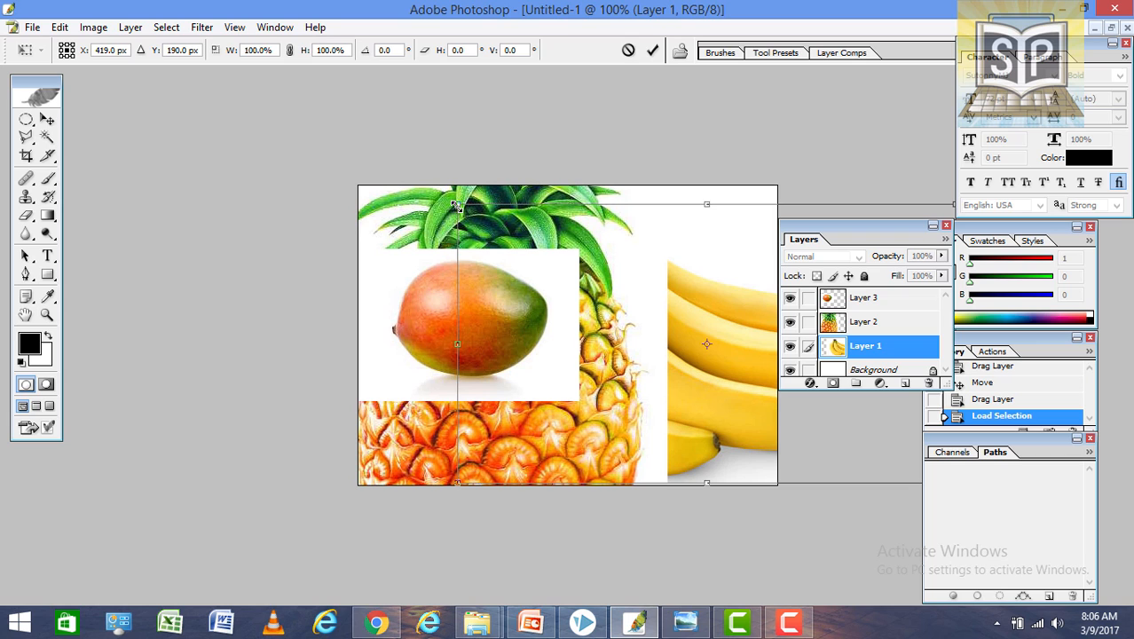
left_click_drag(455, 205, 676, 388)
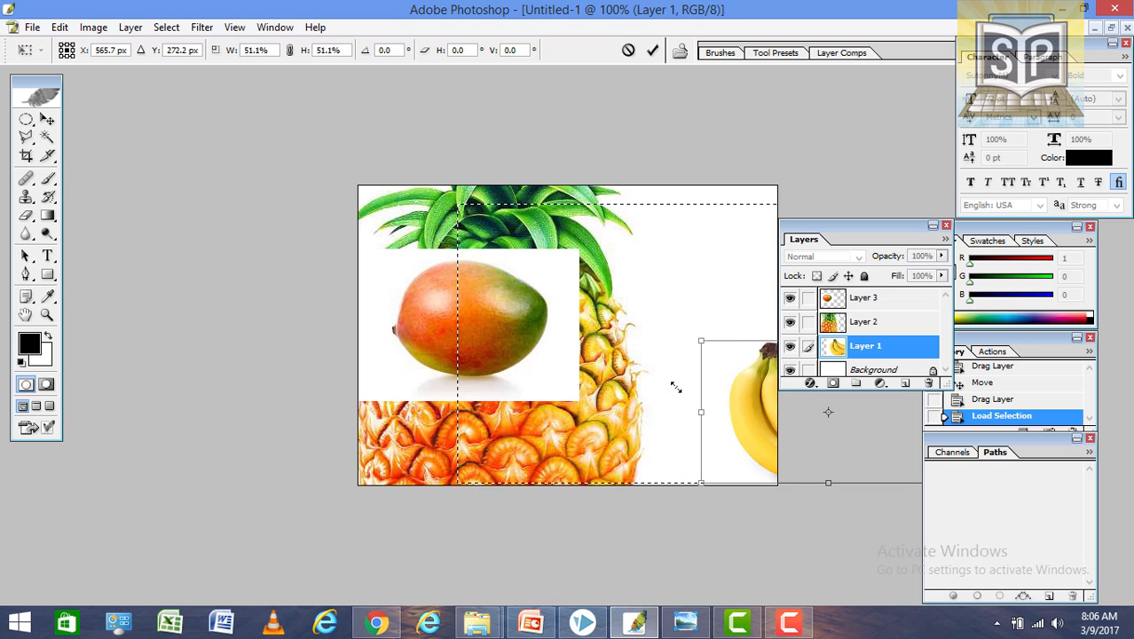
left_click_drag(747, 396, 659, 329)
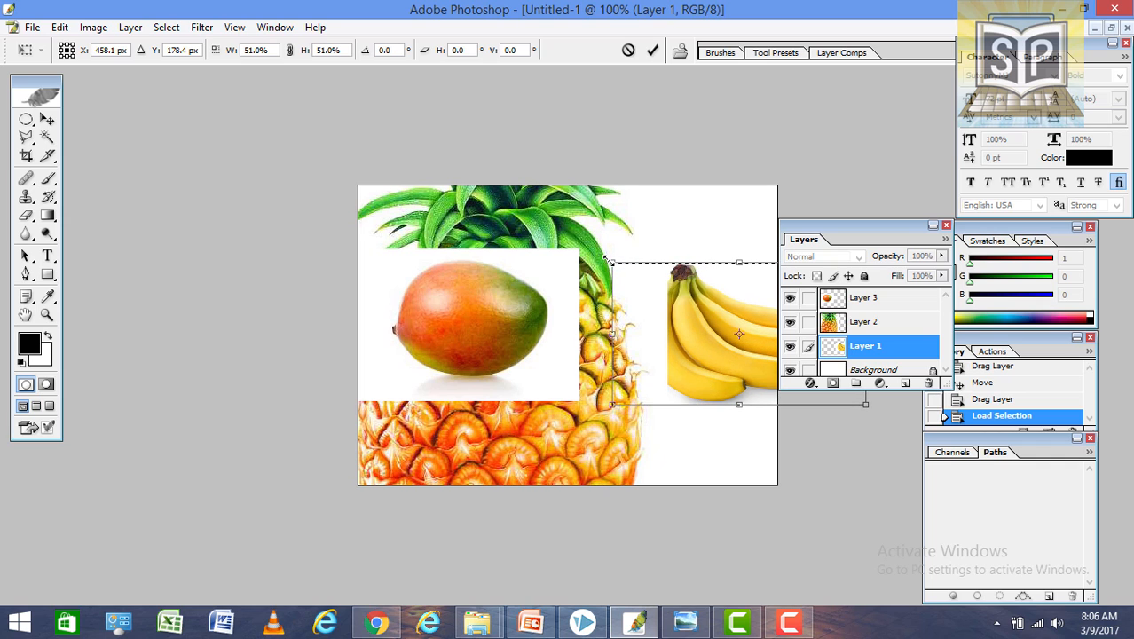
left_click_drag(606, 259, 657, 289)
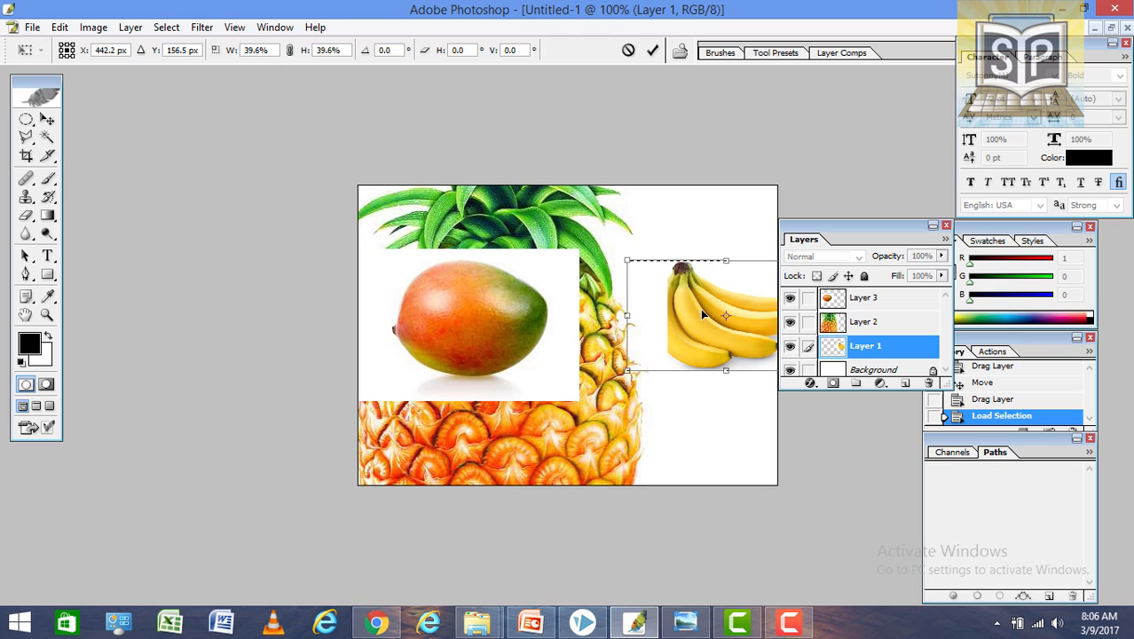
left_click(26, 122)
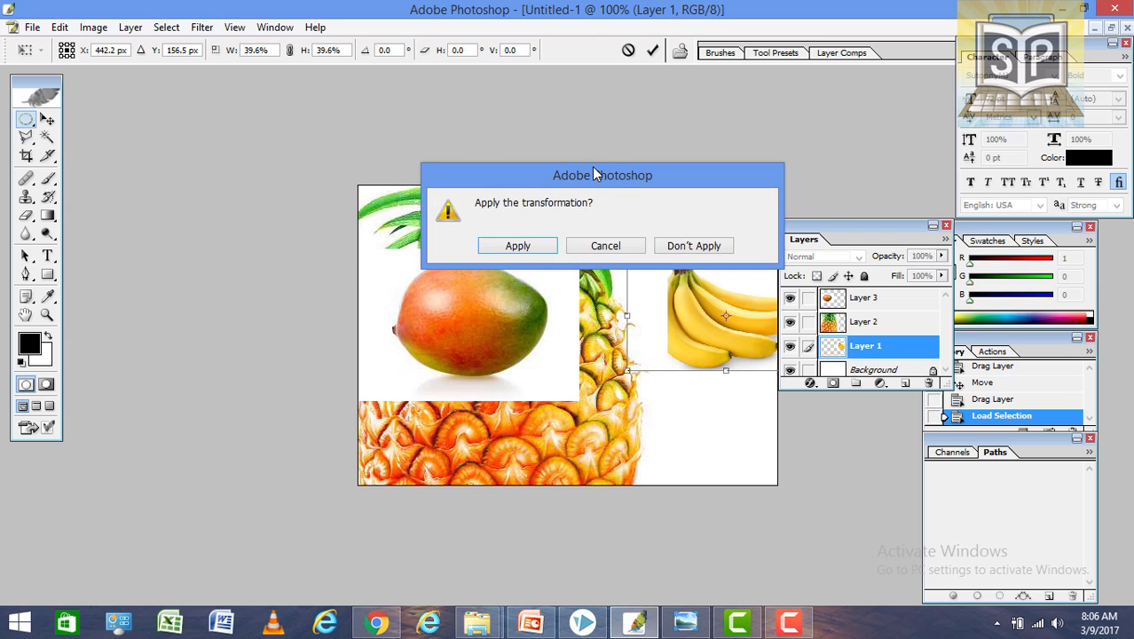
left_click_drag(602, 177, 508, 183)
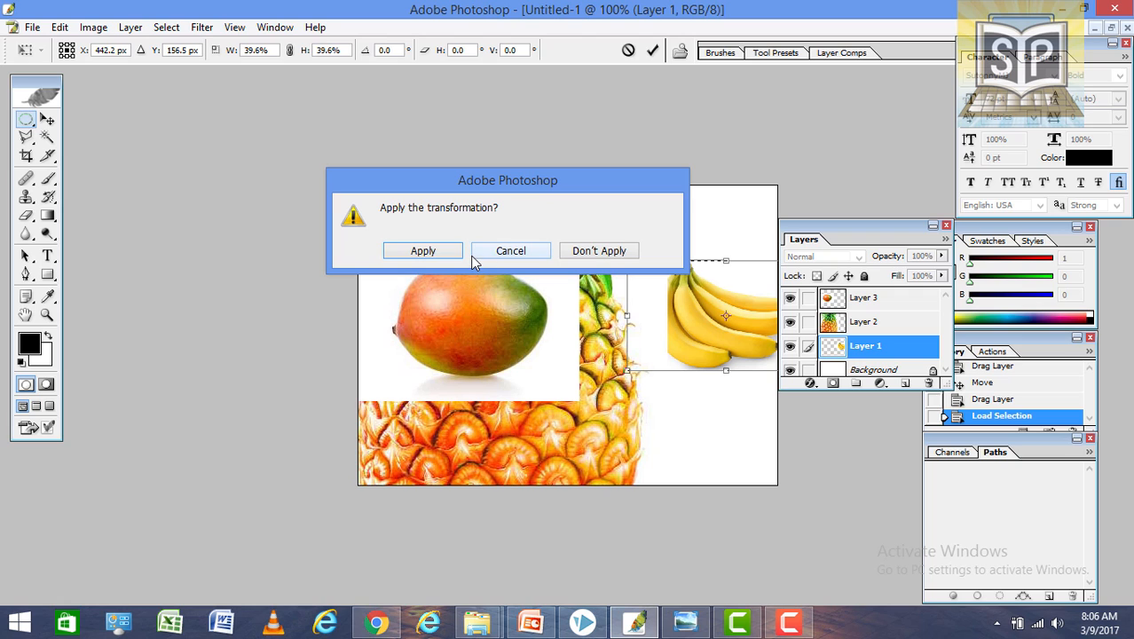
left_click(417, 252)
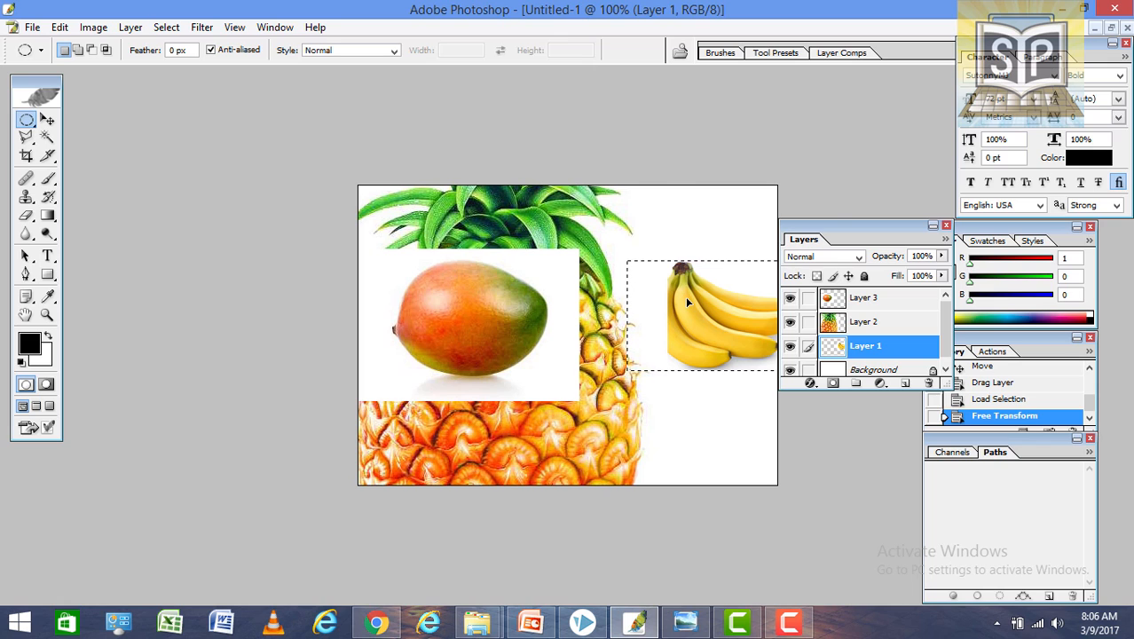
left_click(858, 324)
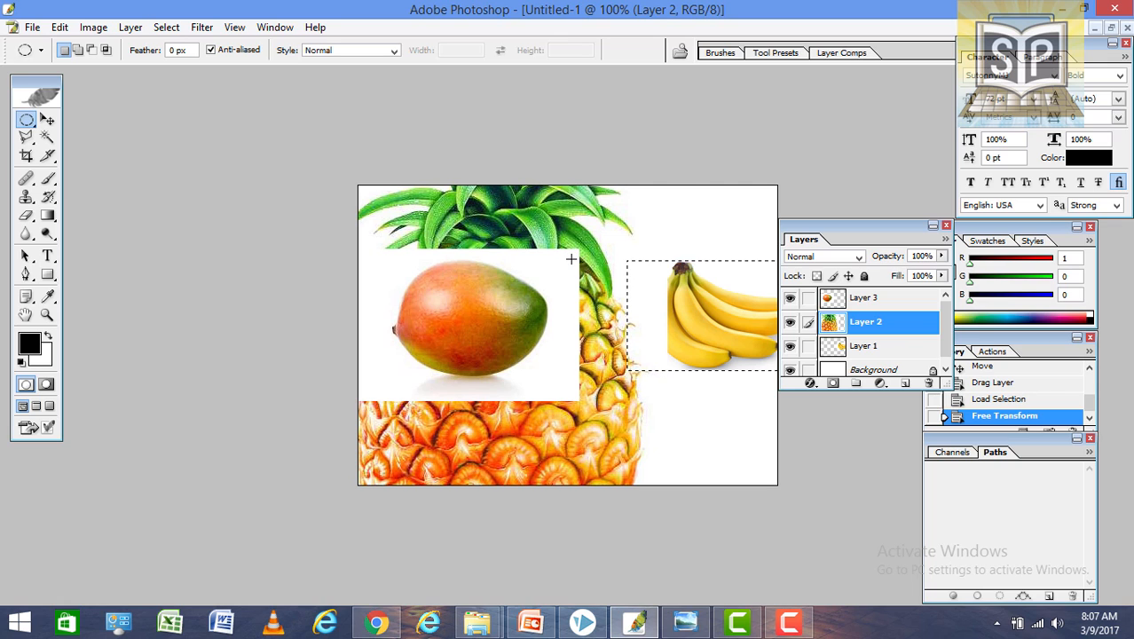
key("ctrl+t")
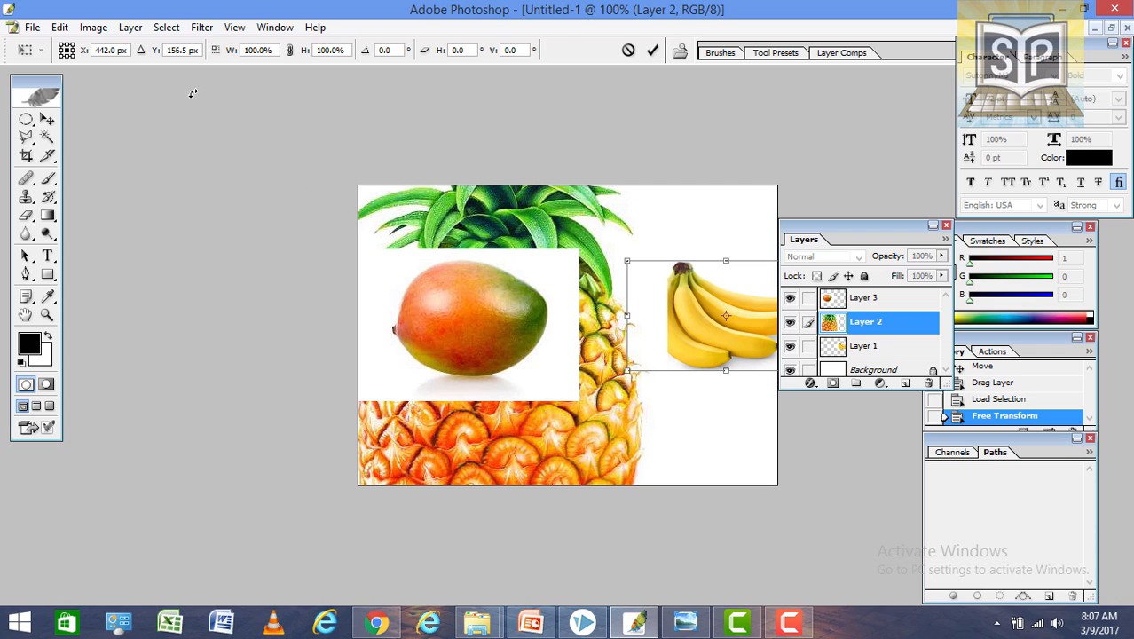
left_click(25, 119)
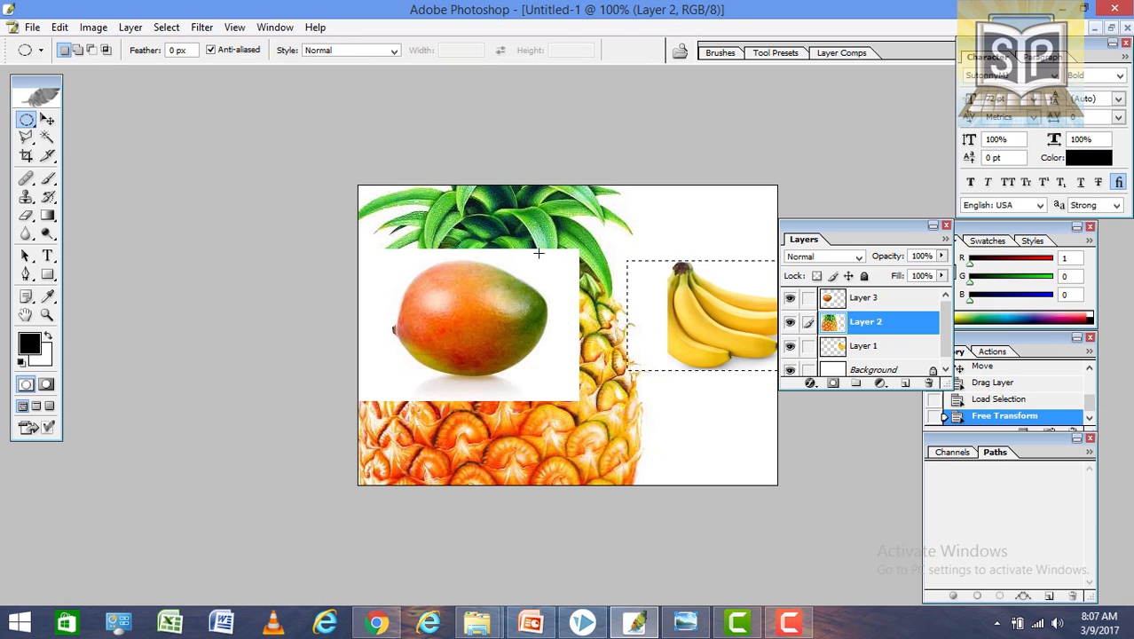
Step: Move the pineapple layer down and to the right so its crown sits beside the mango
left_click(48, 121)
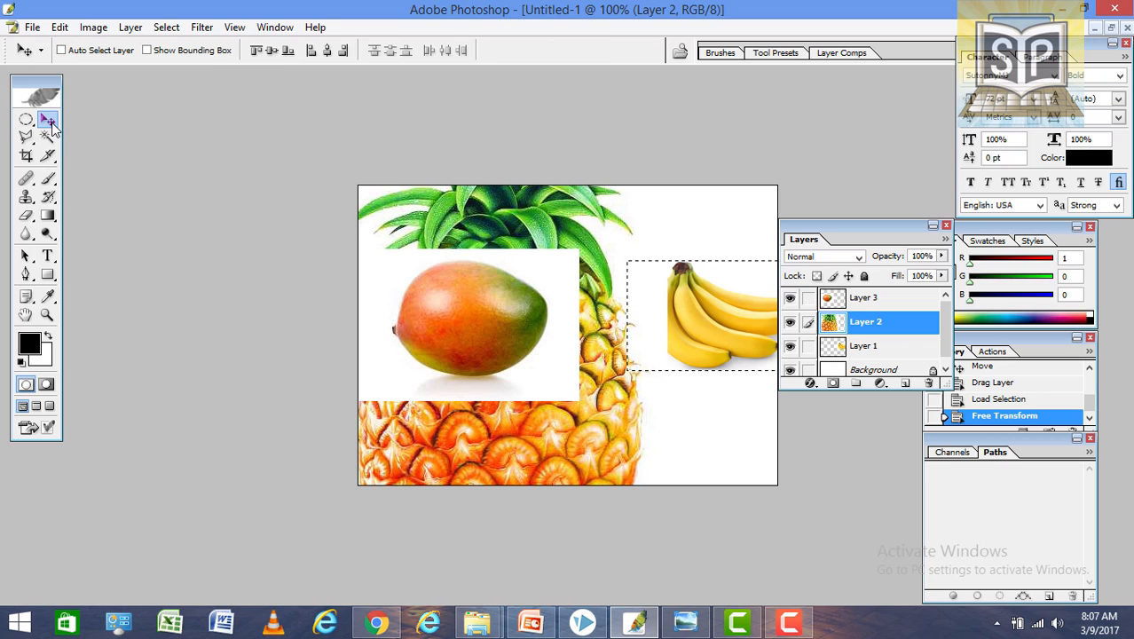
left_click_drag(532, 253, 638, 367)
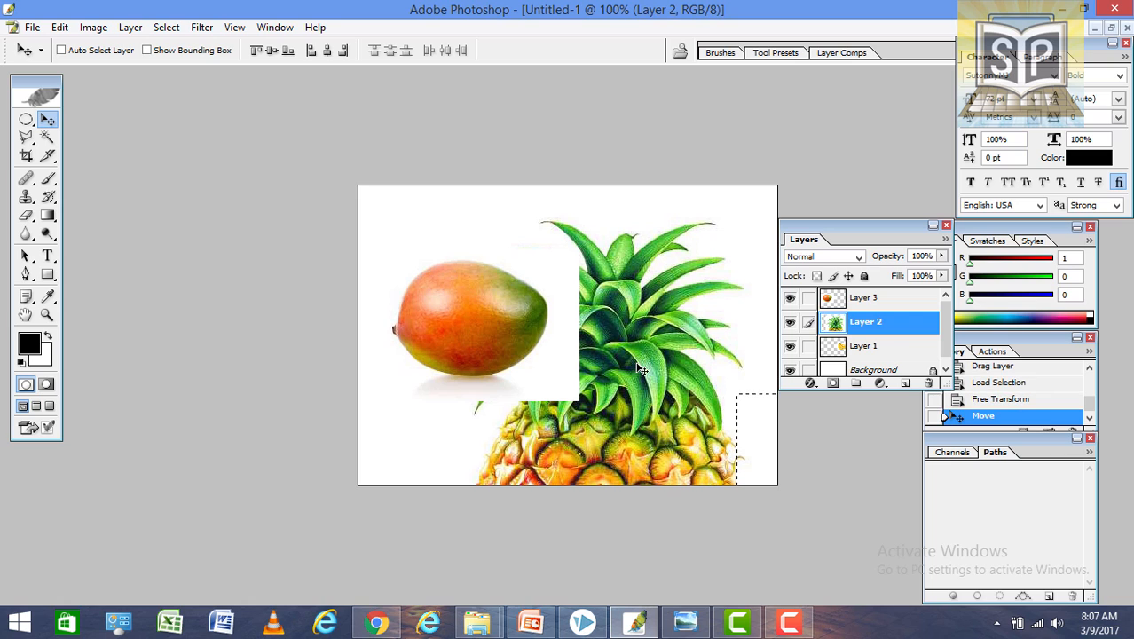
key("ctrl+t")
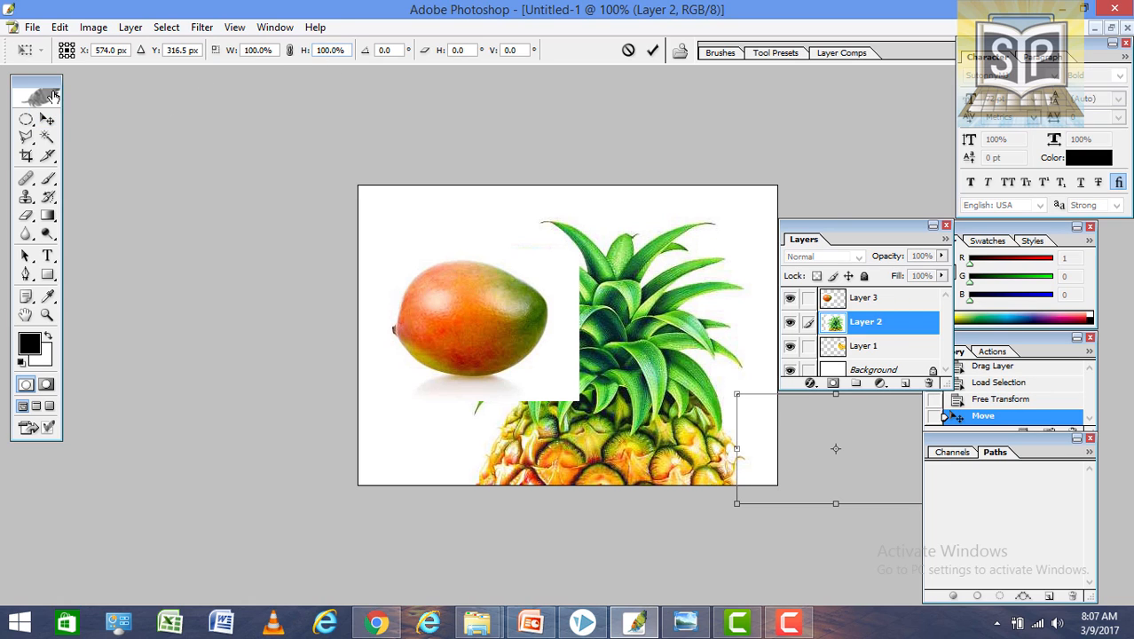
left_click(25, 119)
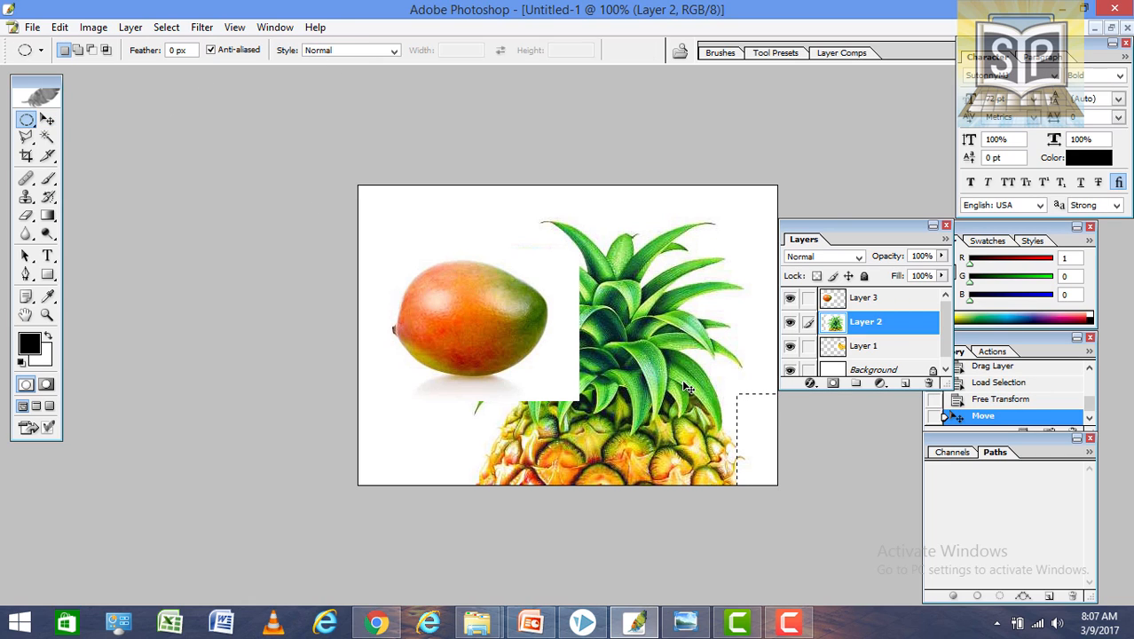
key("ctrl+t")
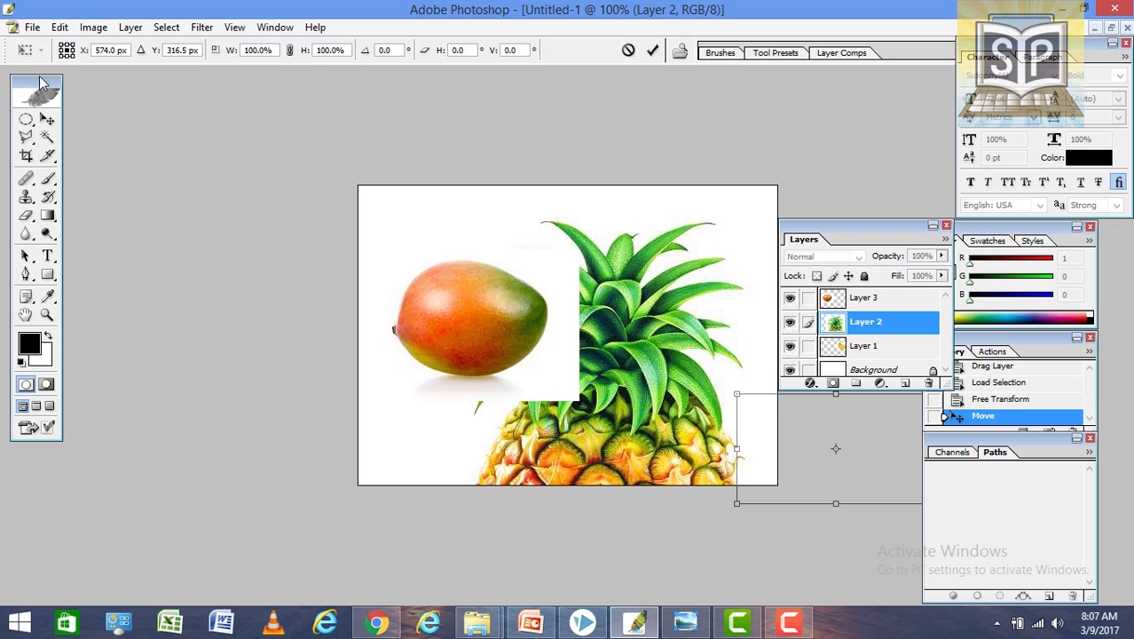
left_click(48, 121)
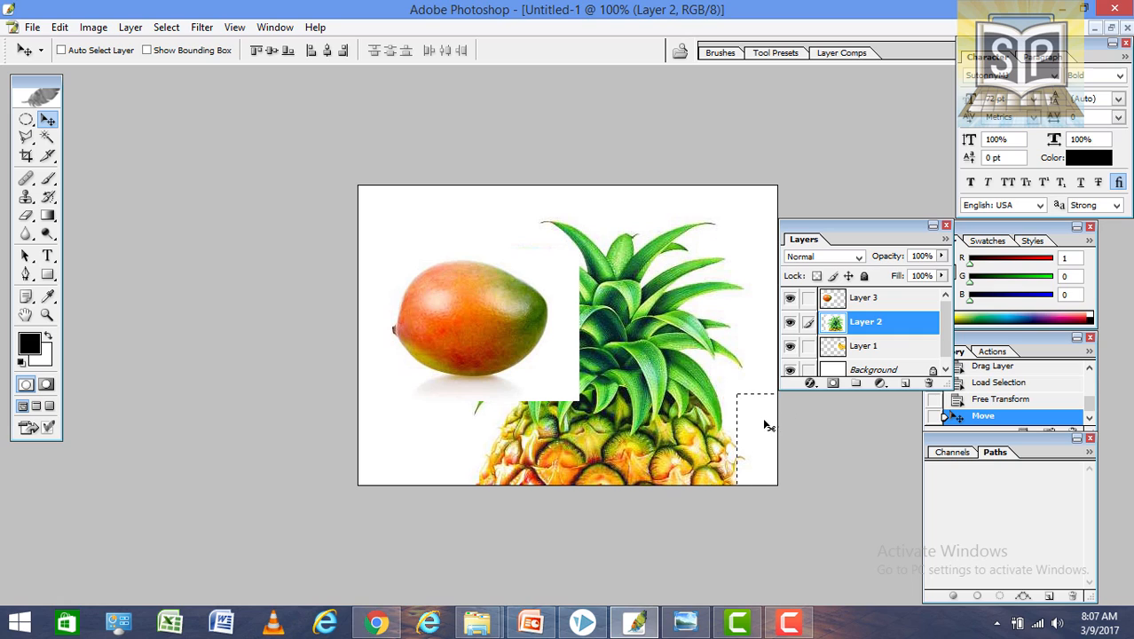
Step: Clear the leftover selection and move the whole pineapple layer slightly further right and down
left_click(26, 119)
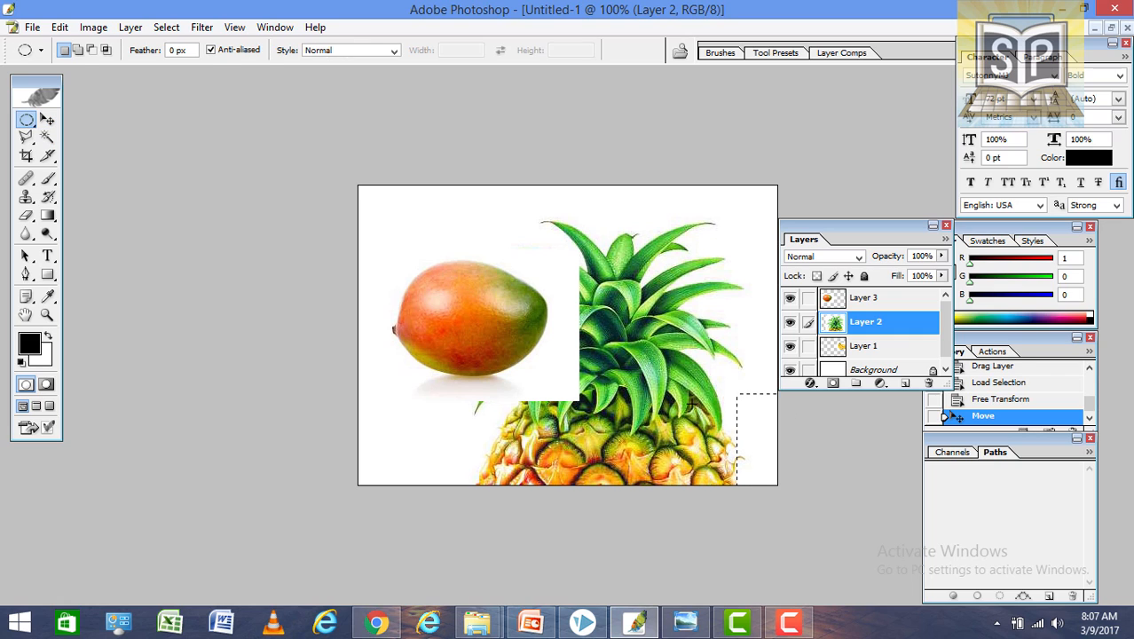
left_click(758, 347)
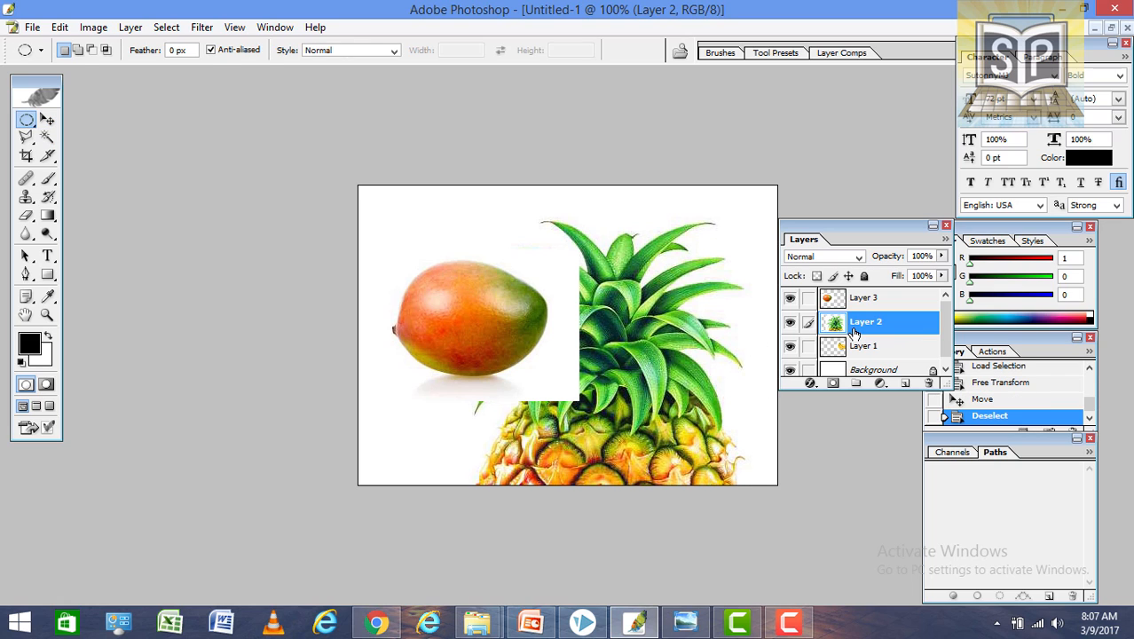
left_click(866, 354)
left_click(863, 323)
left_click(47, 120)
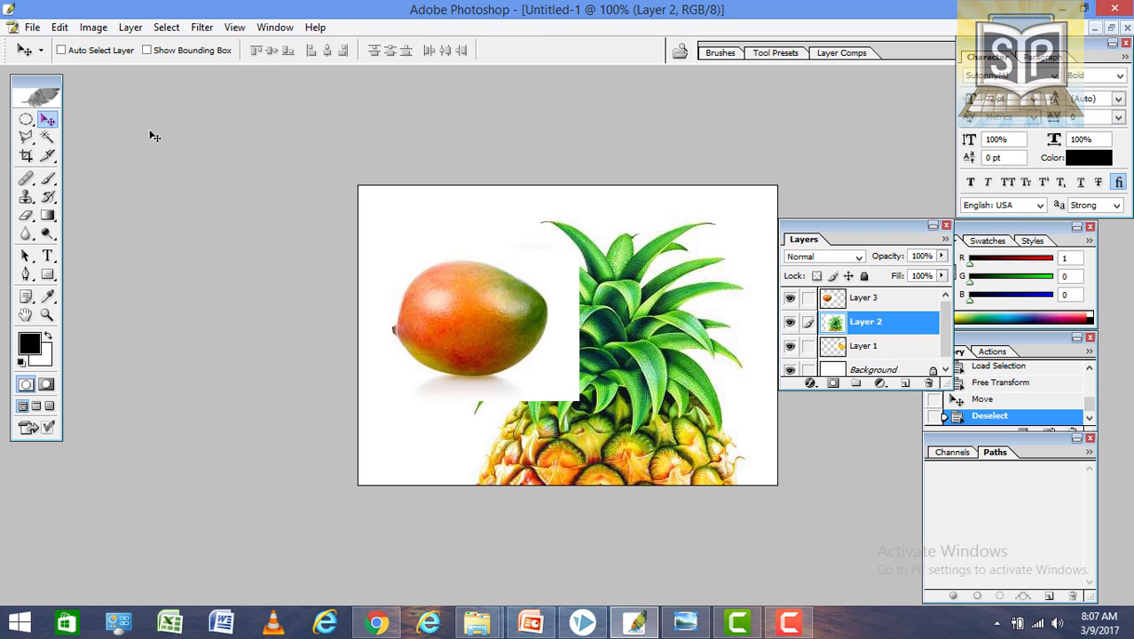
left_click_drag(625, 357, 678, 369)
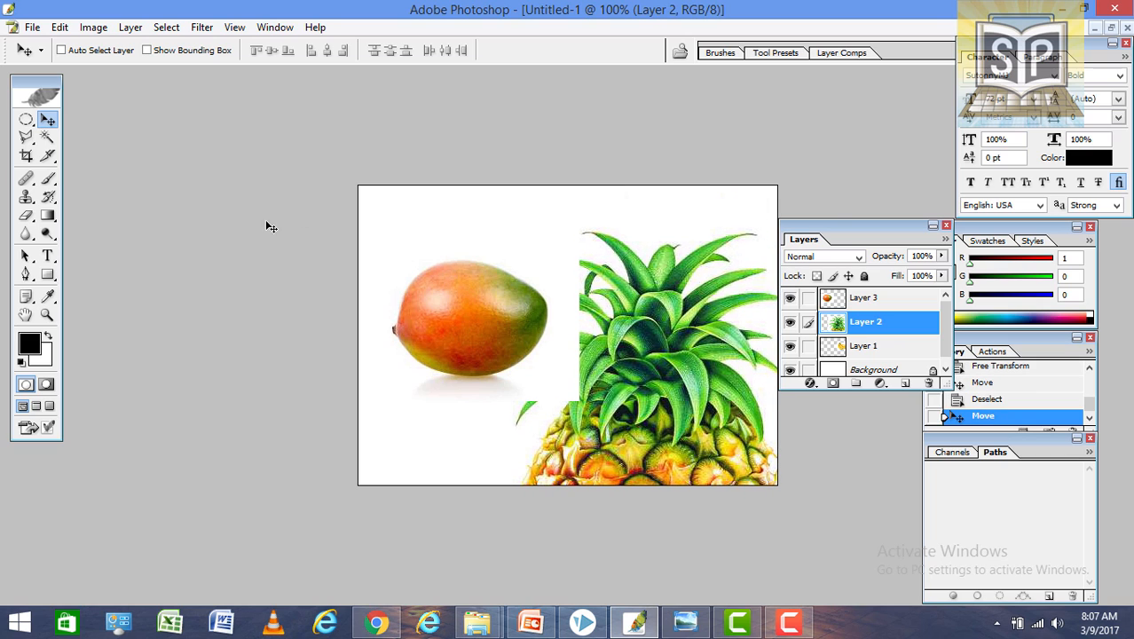
Step: Free-transform the pineapple layer to about 30.4% width and 31.7% height, and place it between the mango and the bananas
key("ctrl+t")
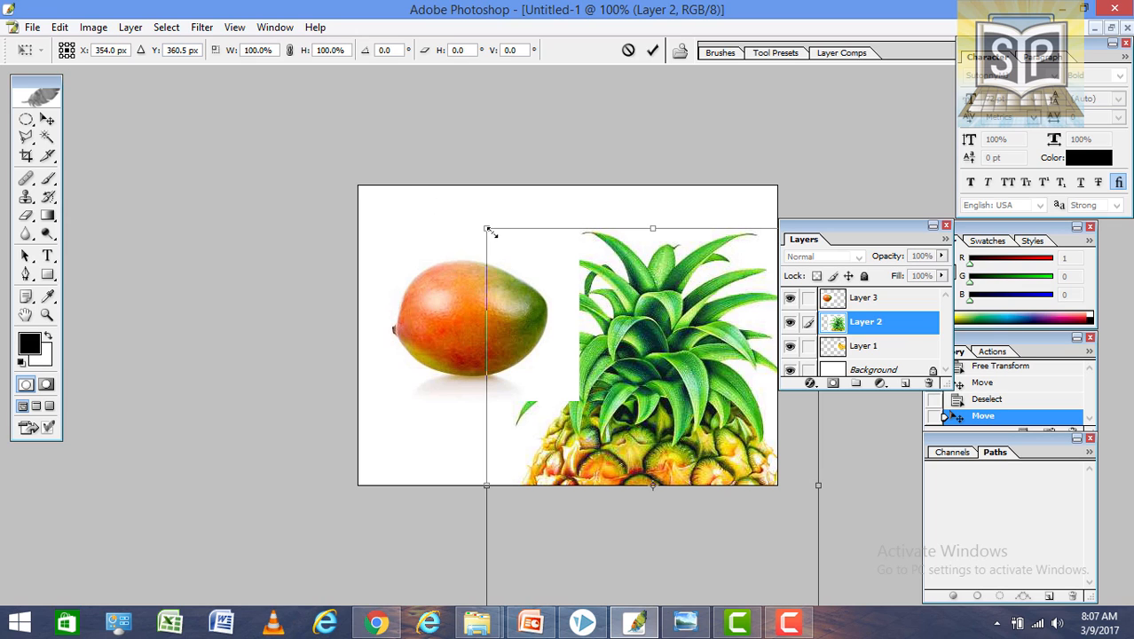
left_click_drag(486, 228, 607, 399)
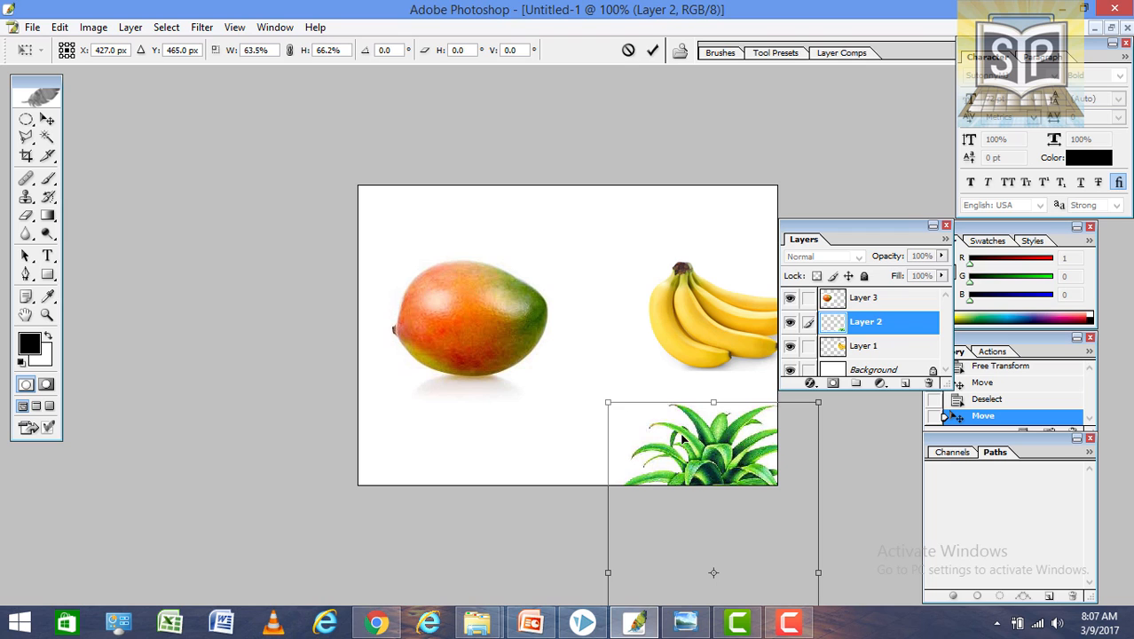
left_click_drag(679, 434, 576, 247)
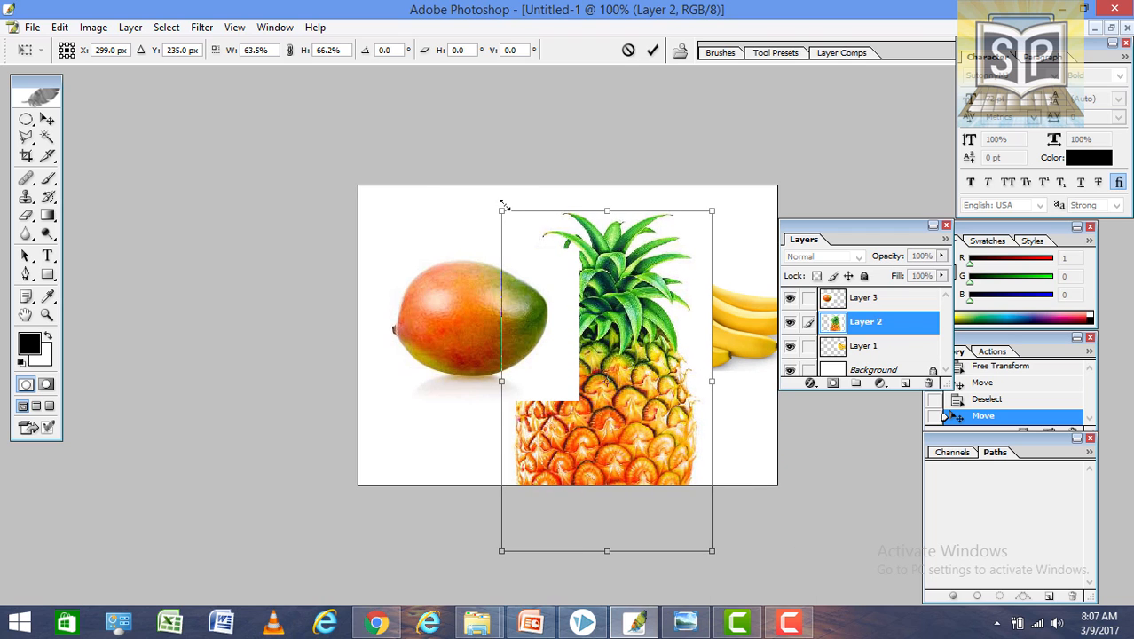
left_click_drag(502, 213, 605, 336)
key("ctrl+z")
left_click_drag(500, 213, 584, 383)
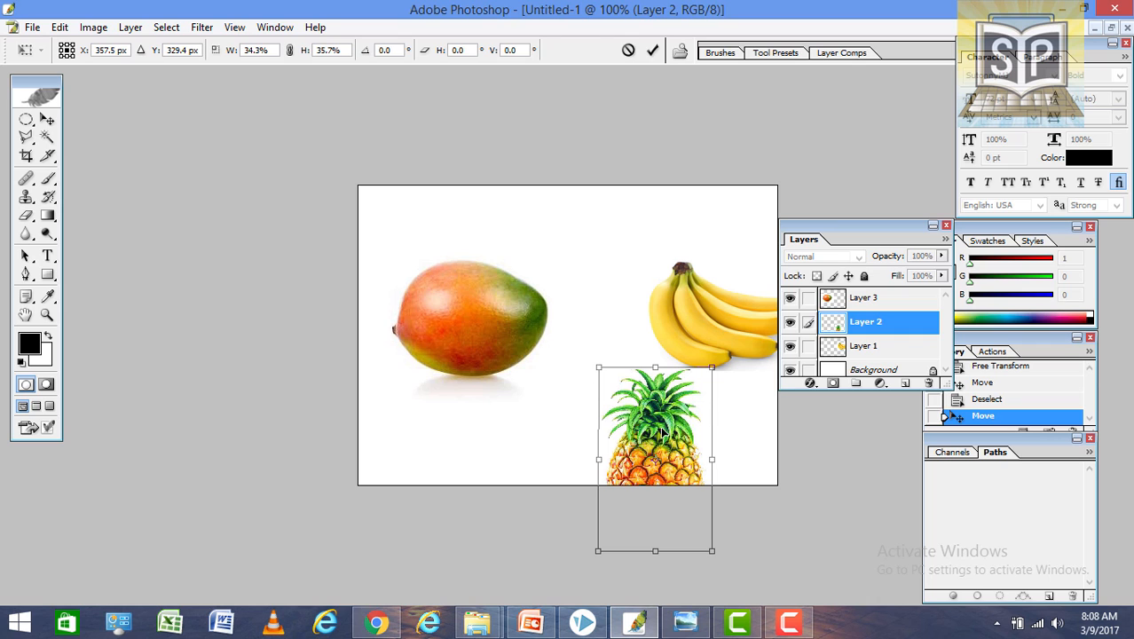
left_click_drag(660, 432, 632, 269)
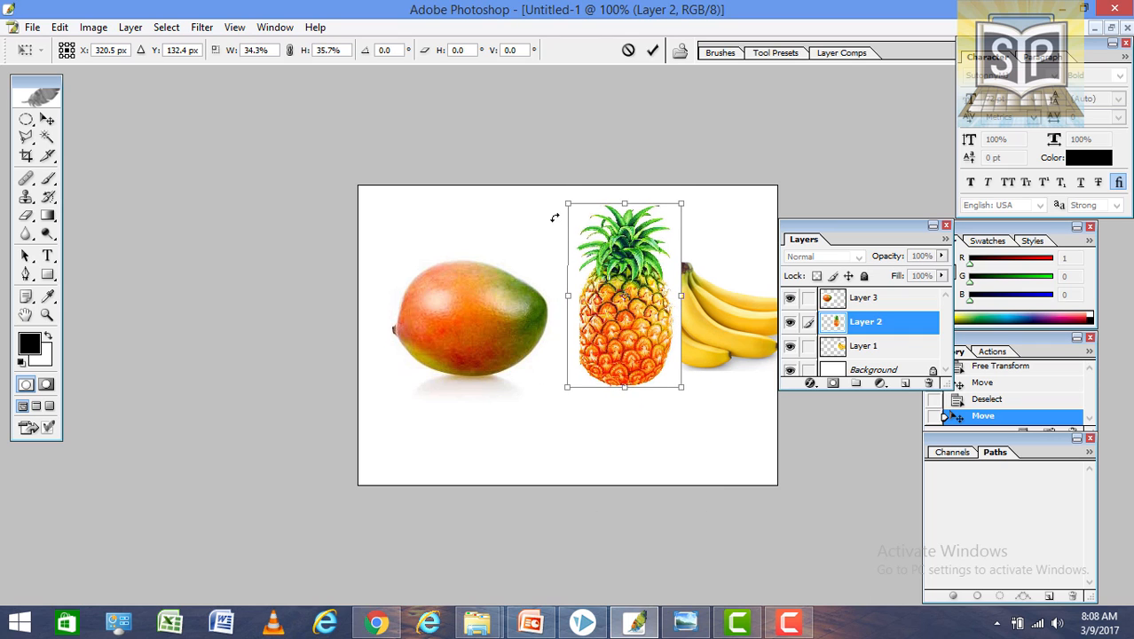
left_click_drag(565, 204, 578, 225)
left_click_drag(642, 338, 588, 321)
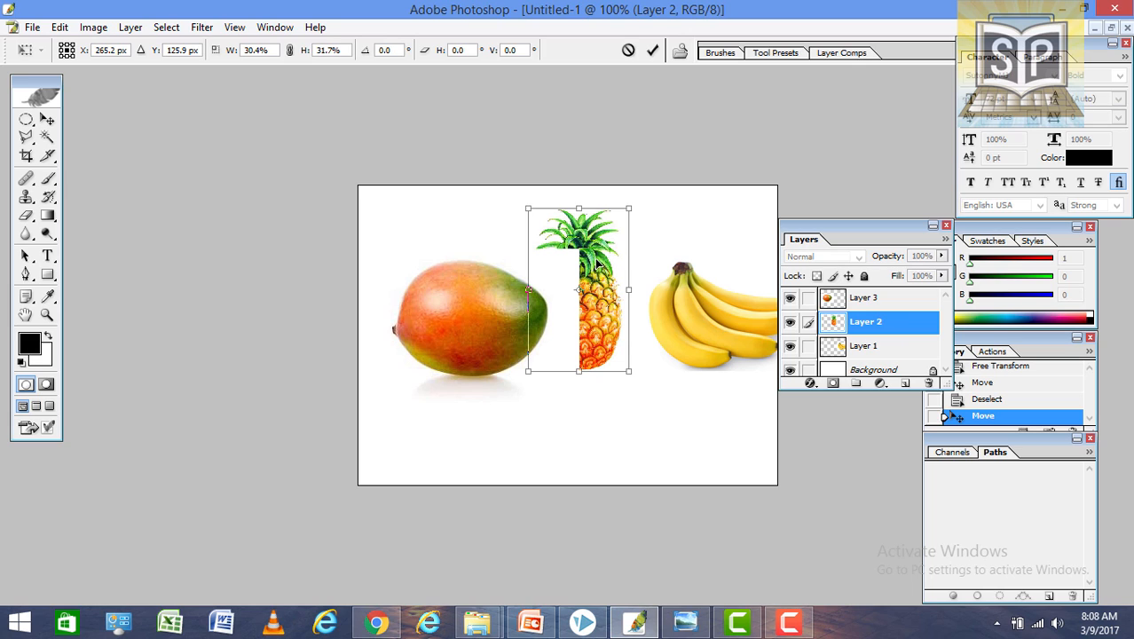
key("Return")
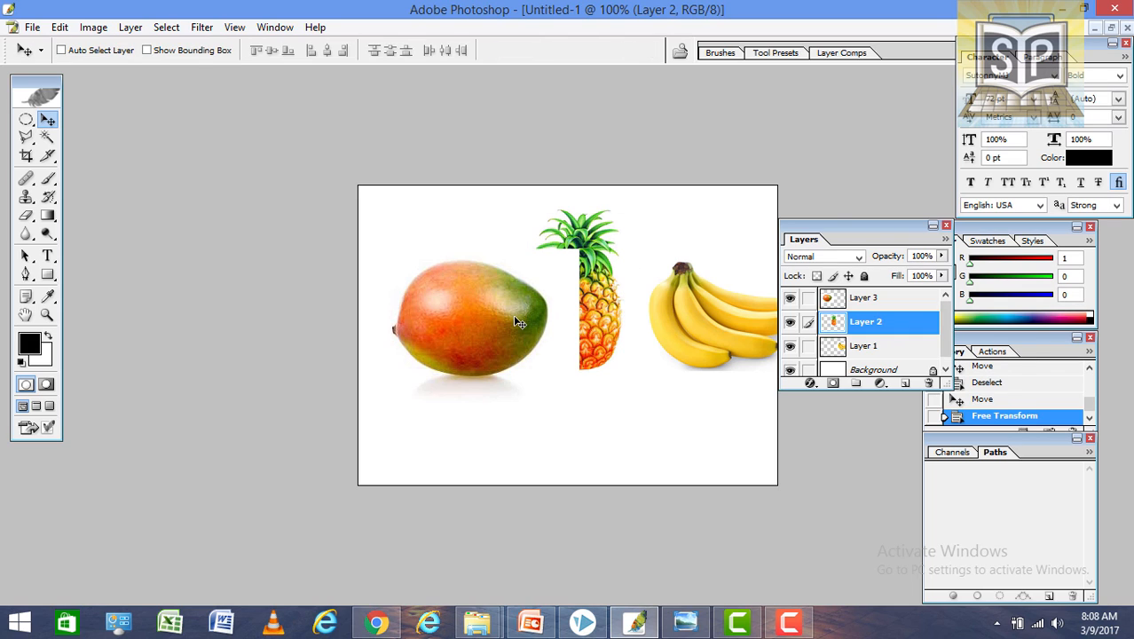
Step: Free-transform the mango layer proportionally to 59.4% and move it to the canvas's lower left, below the pineapple's level
left_click(847, 302)
key("ctrl+t")
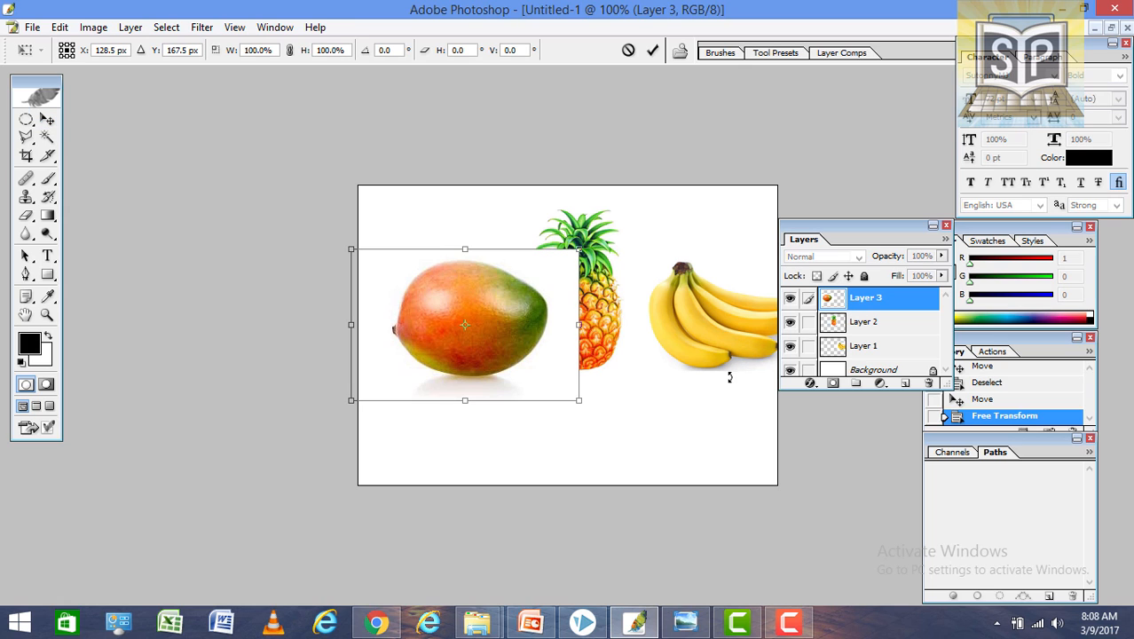
left_click_drag(352, 251, 445, 309)
left_click_drag(497, 340, 459, 393)
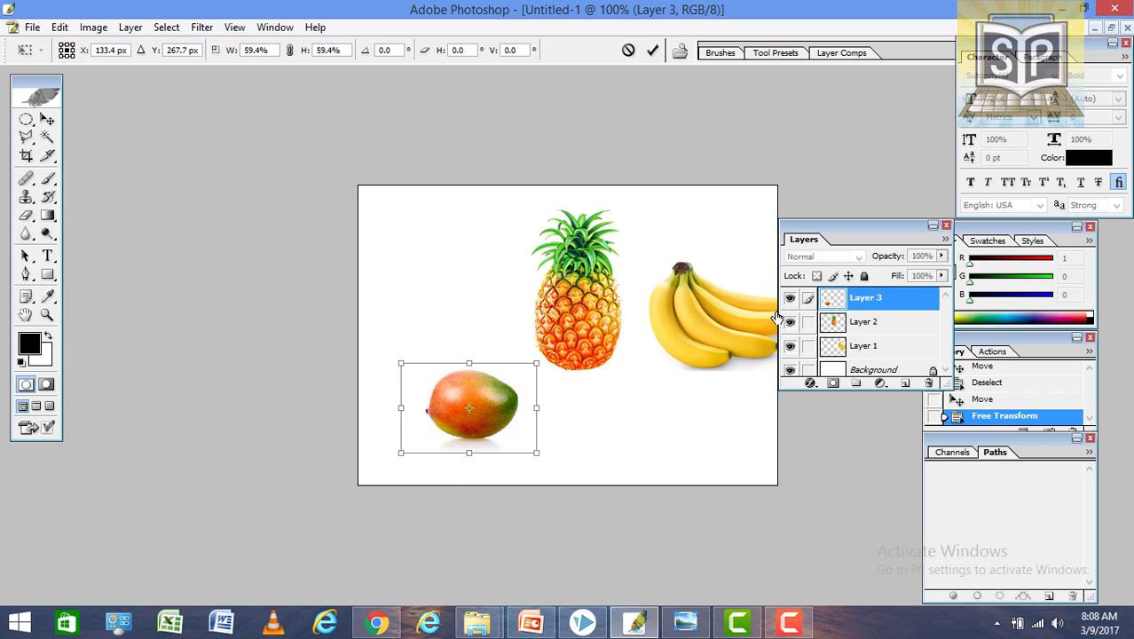
key("Return")
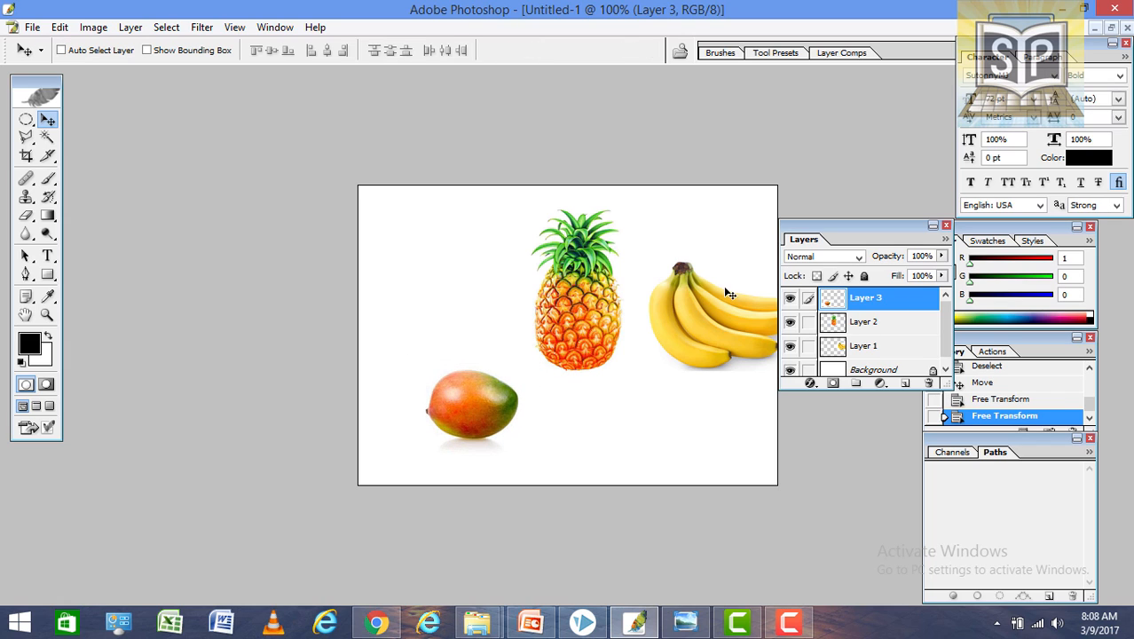
Step: Move the banana layer down and left so it fits inside the canvas, and shift the pineapple layer slightly up and left
left_click(843, 350)
left_click_drag(727, 323, 707, 392)
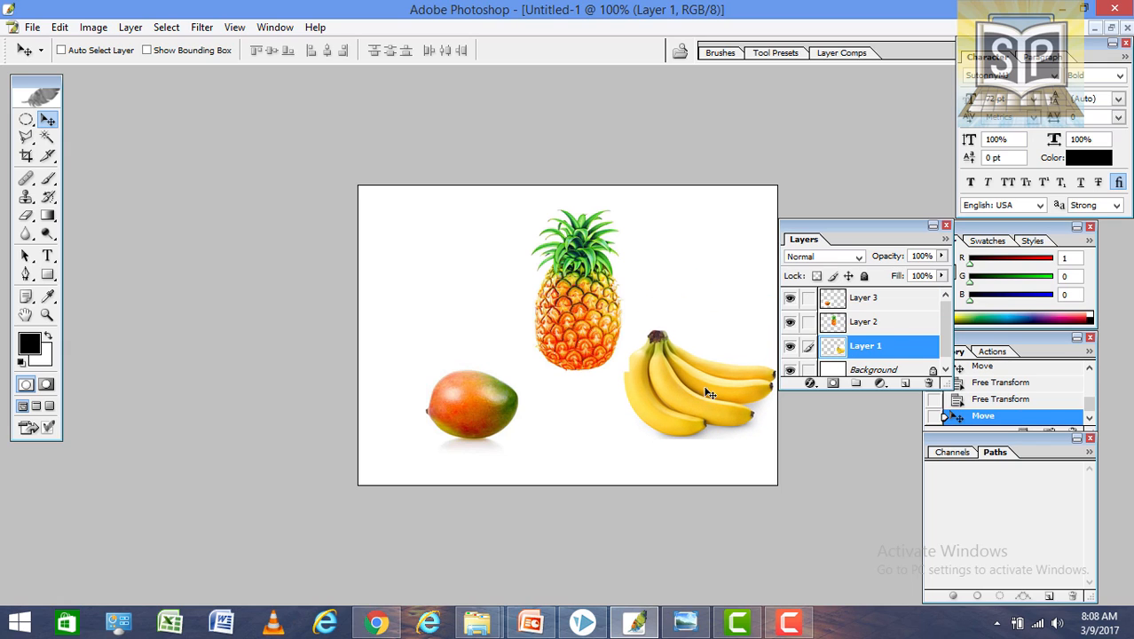
left_click(880, 324)
left_click_drag(583, 311, 567, 301)
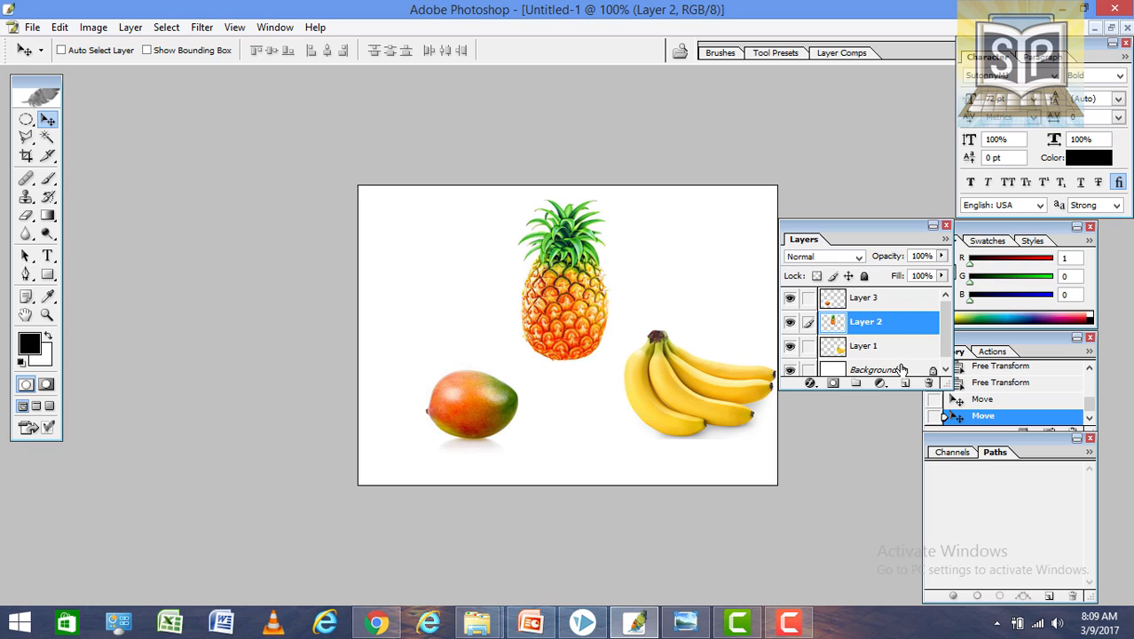
Step: Set the pineapple layer's opacity to 50%
left_click(865, 347)
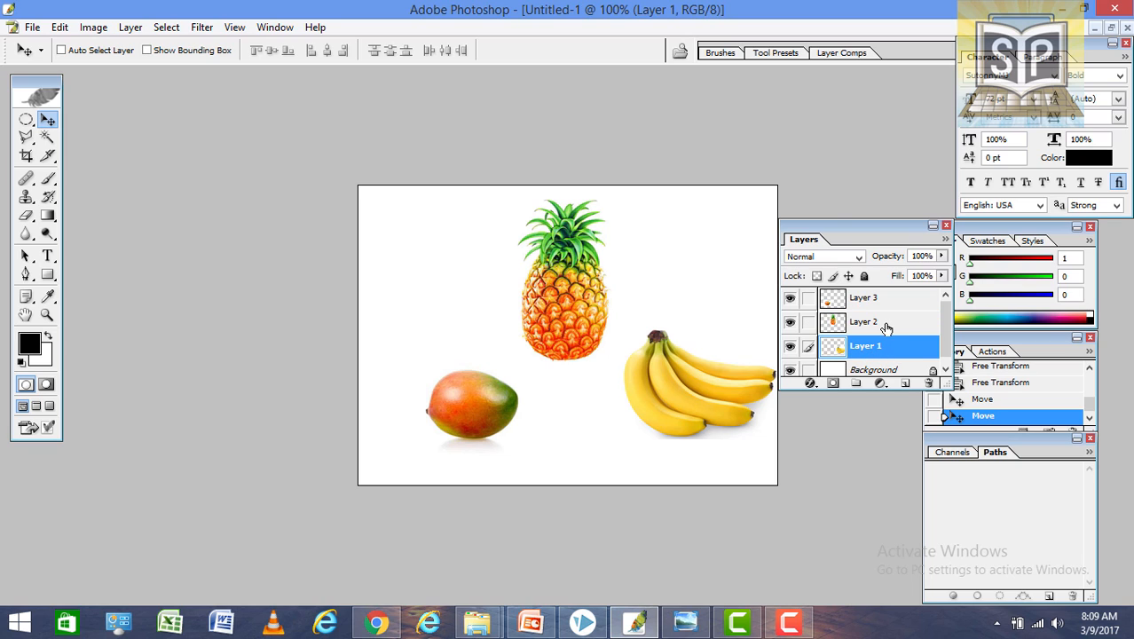
left_click(886, 328)
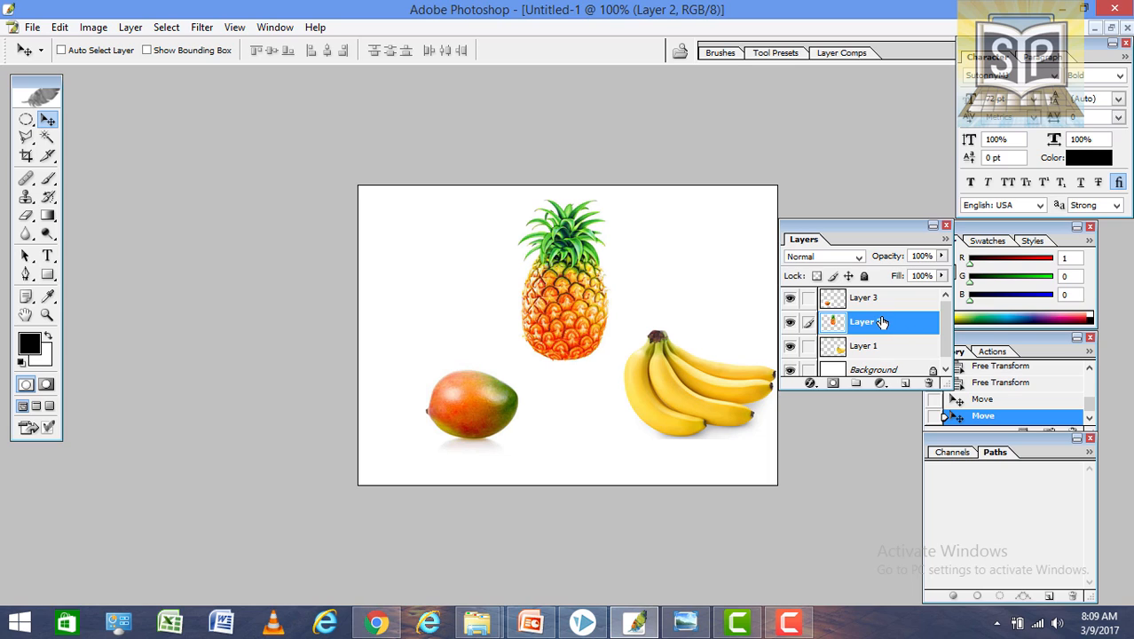
double_click(922, 257)
type("50")
key("Return")
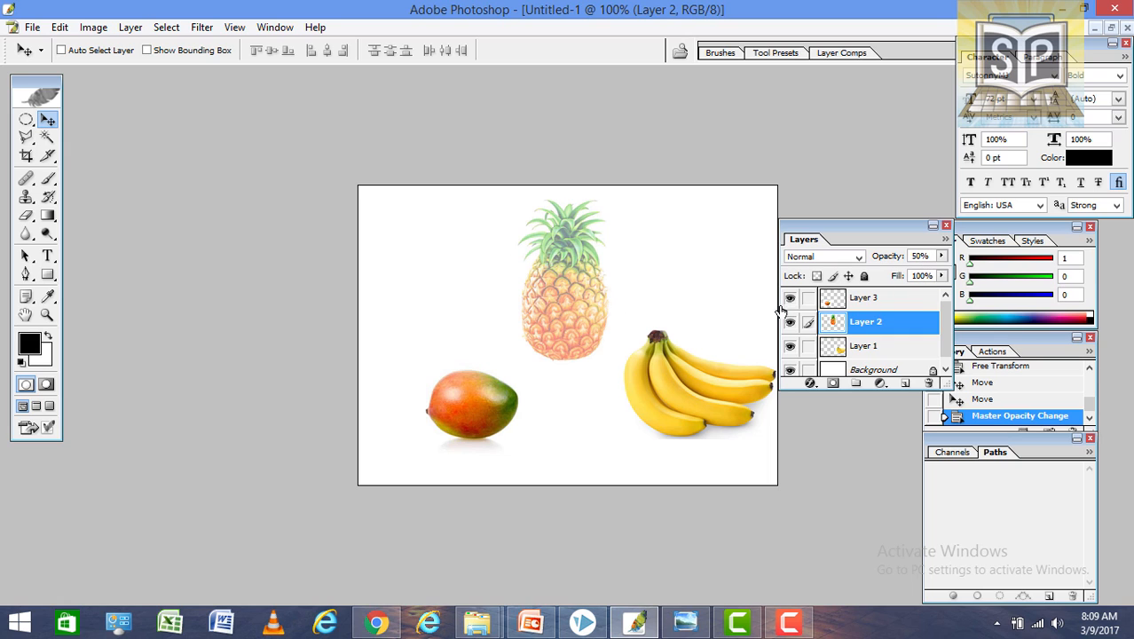
left_click(942, 257)
left_click(939, 258)
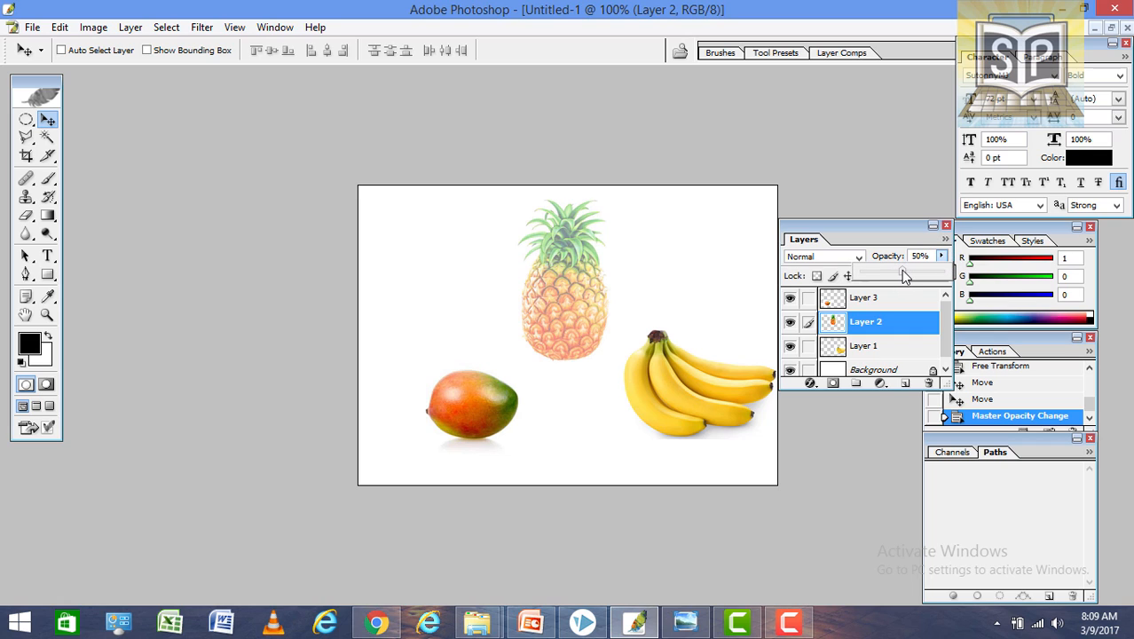
mouse_move(900, 270)
left_mouse_down()
mouse_move(923, 281)
mouse_move(901, 282)
left_mouse_up()
left_click(845, 238)
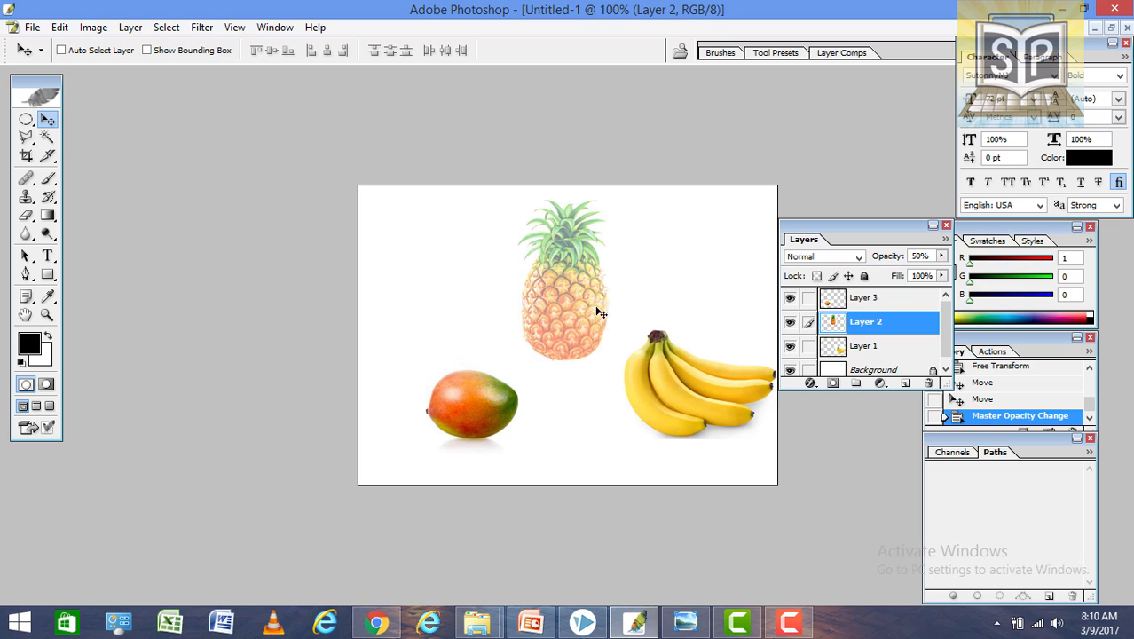
Step: Delete the mango layer, Layer 3, and undo the deletion
left_click(913, 305)
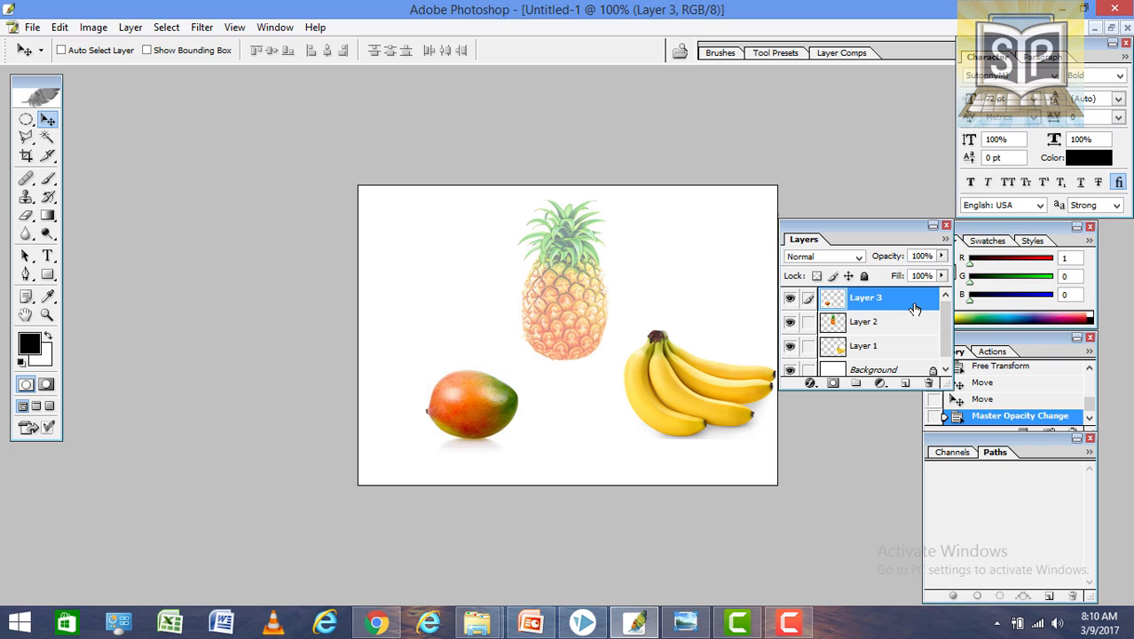
left_click(930, 383)
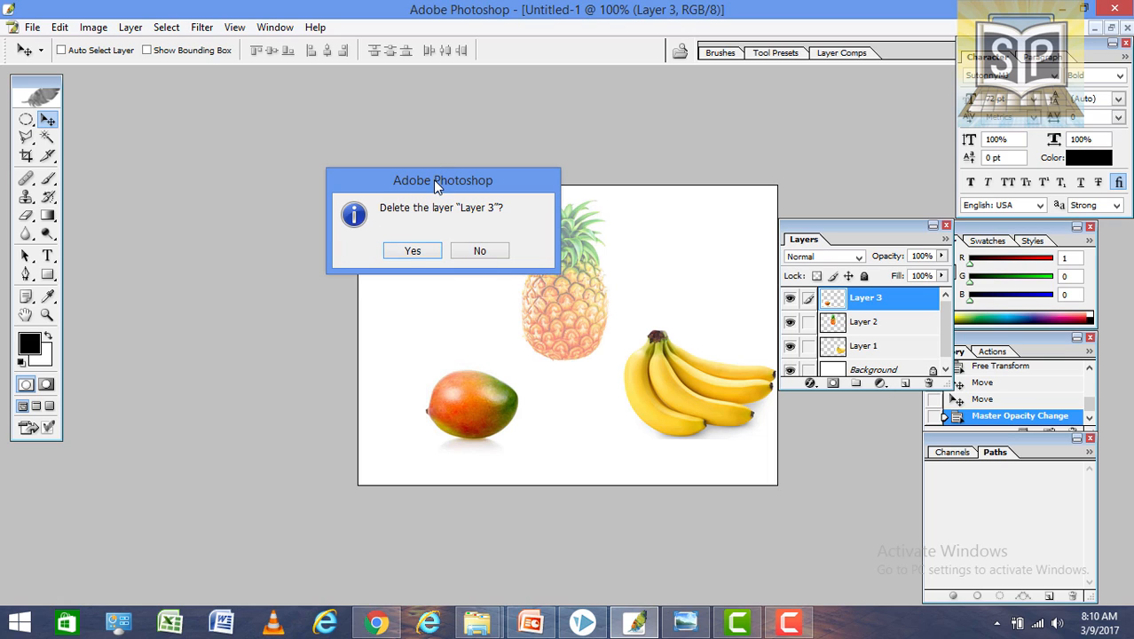
left_click_drag(433, 179, 399, 167)
left_click(379, 240)
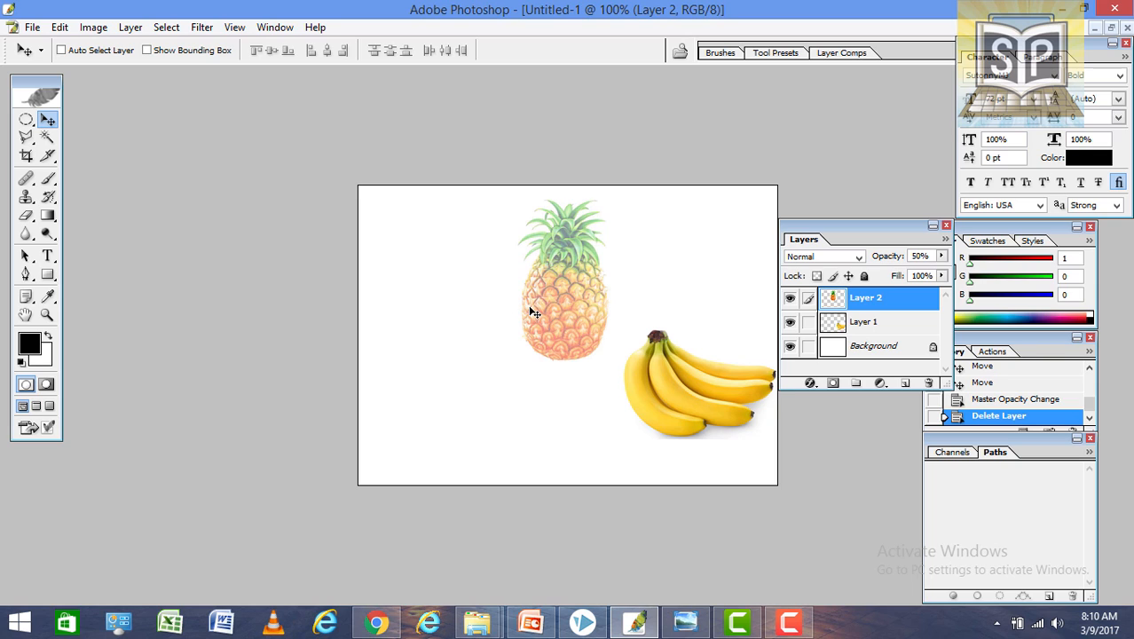
key("ctrl+z")
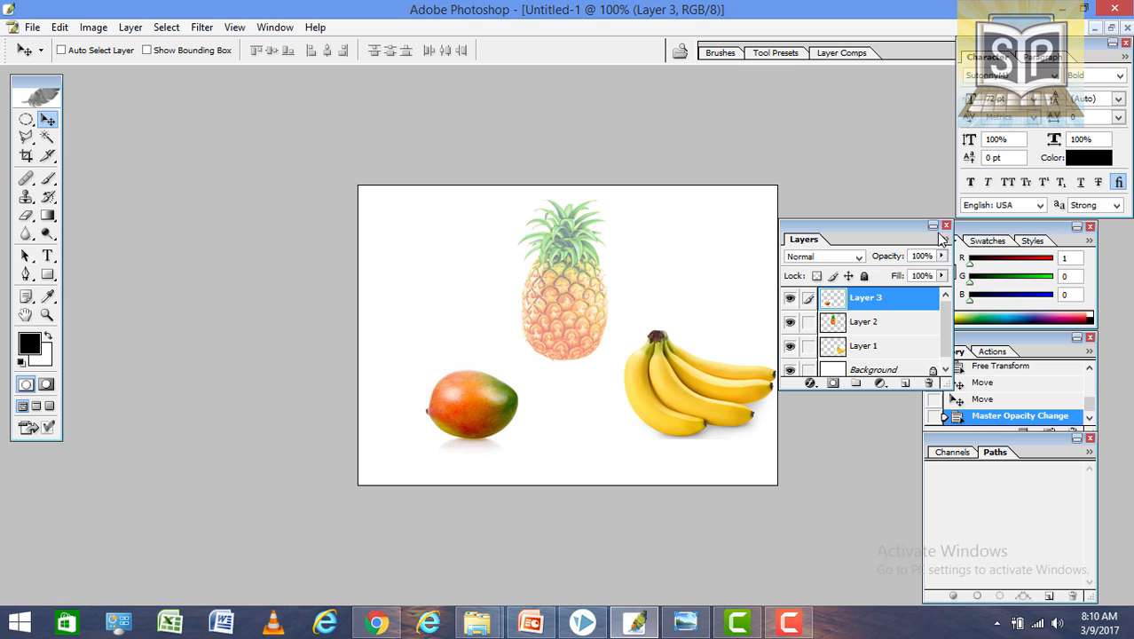
Step: Merge the mango layer down into the pineapple layer
left_click(944, 240)
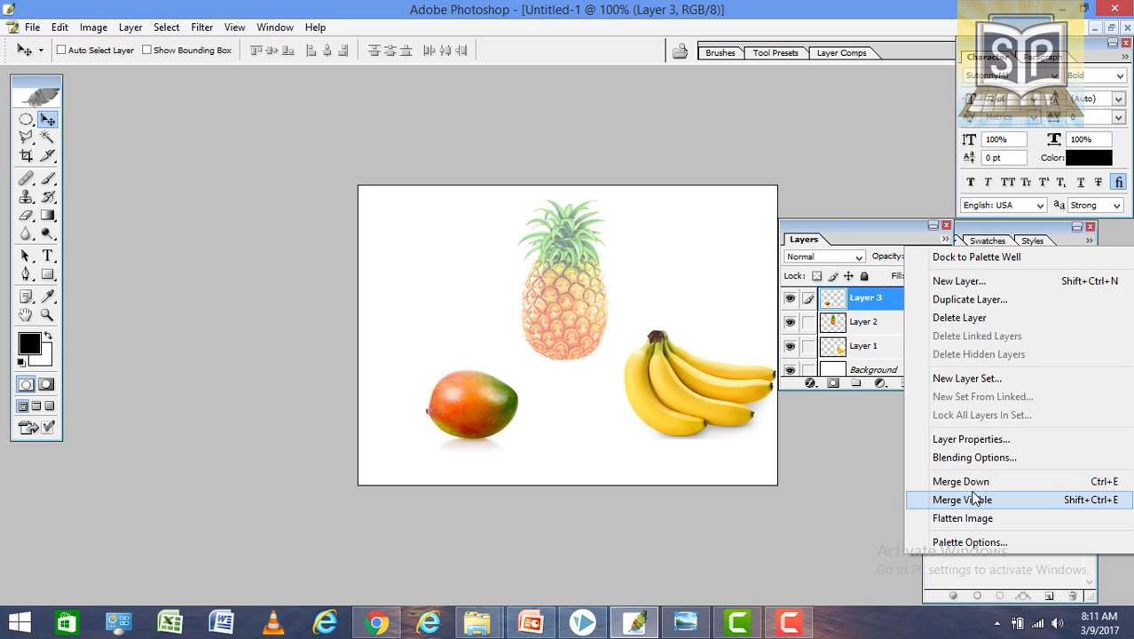
left_click(848, 248)
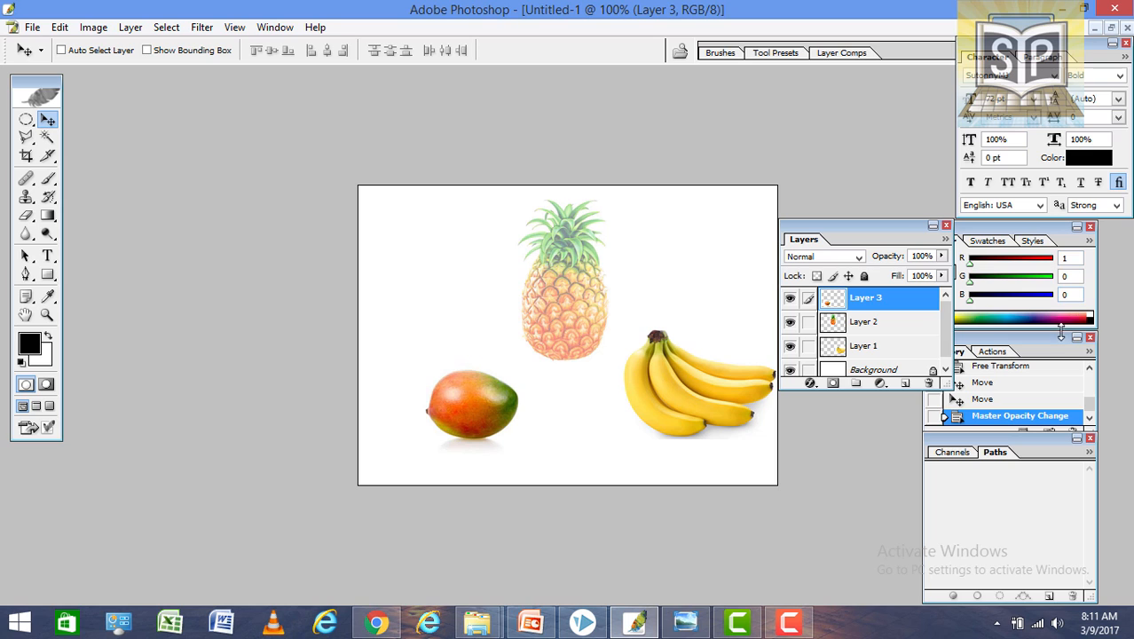
left_click(945, 239)
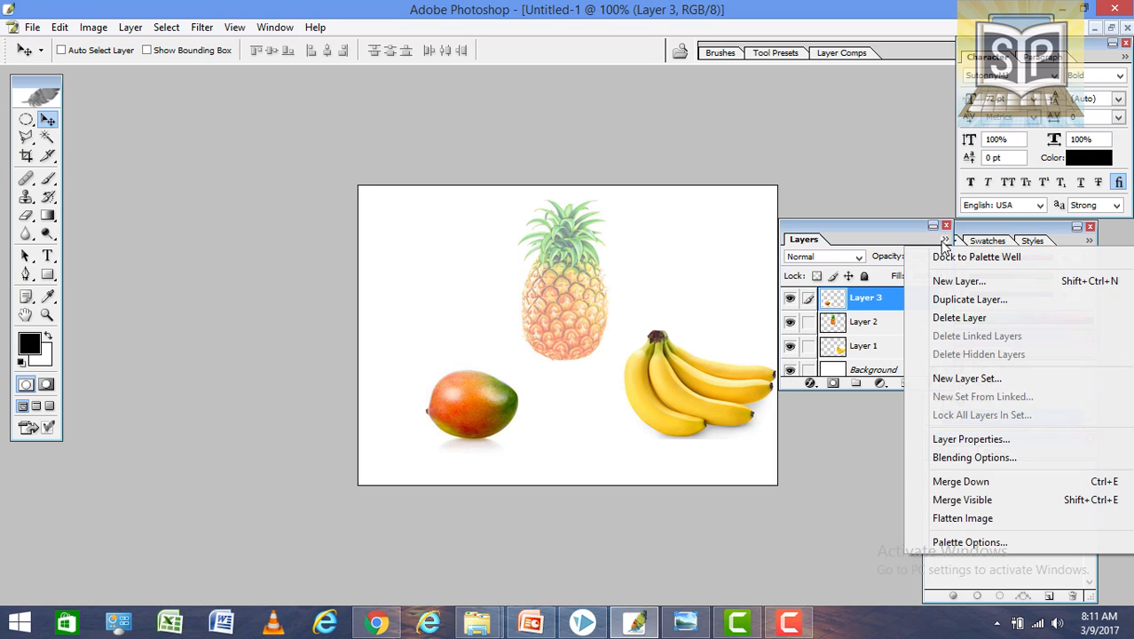
left_click(950, 485)
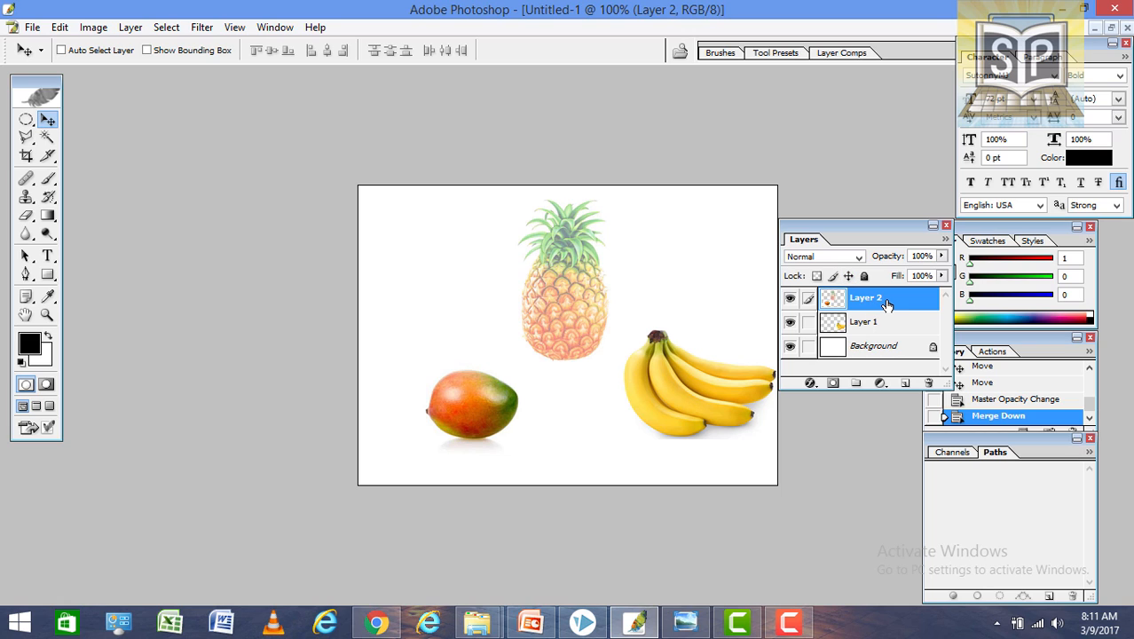
Step: Merge all visible layers and undo the merge
left_click(945, 240)
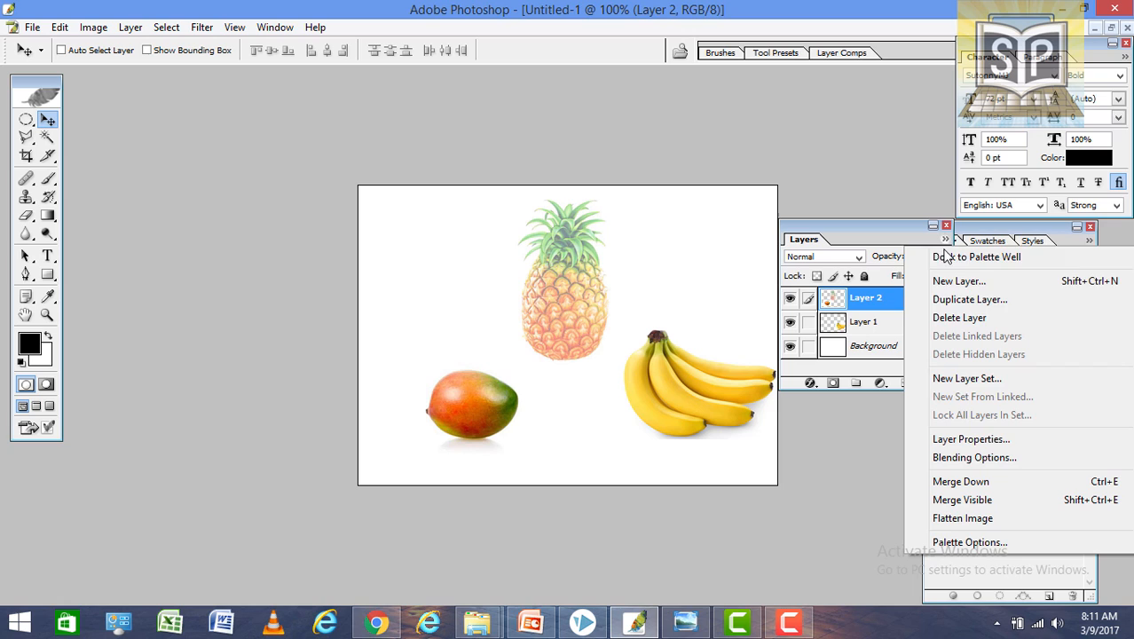
left_click(976, 508)
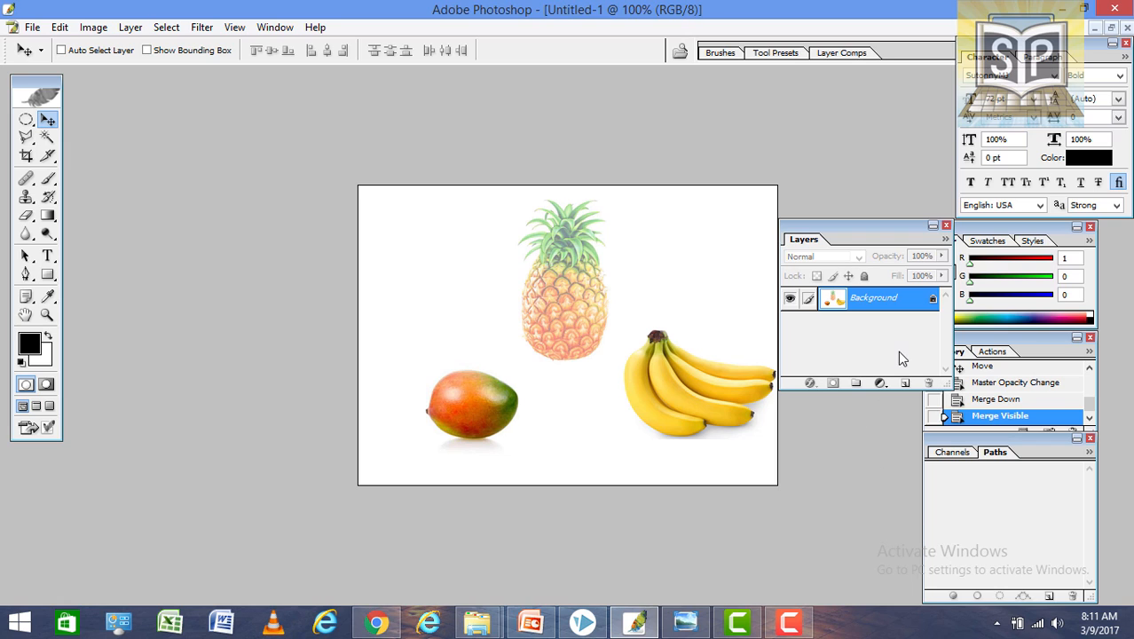
key("ctrl+z")
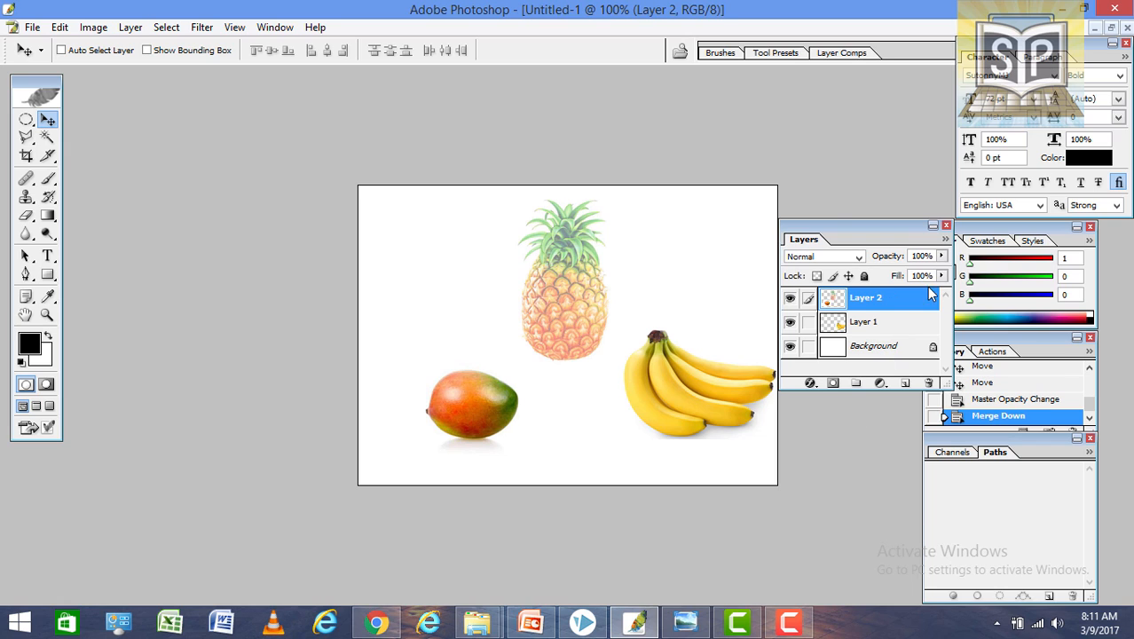
Step: Flatten the image into a single background layer
left_click(946, 240)
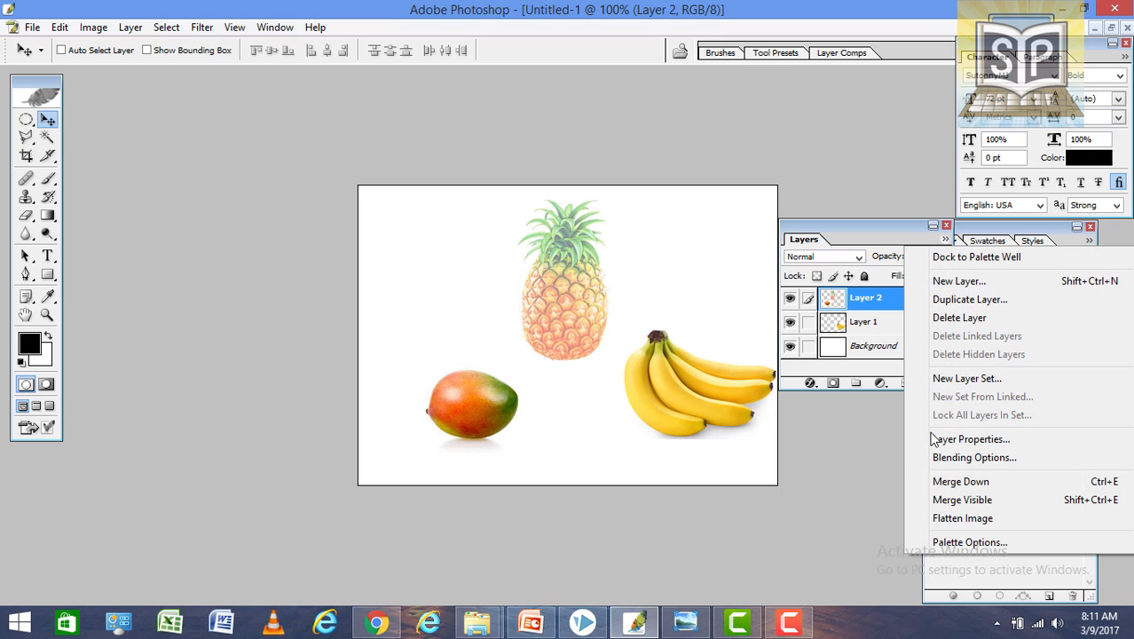
left_click(943, 519)
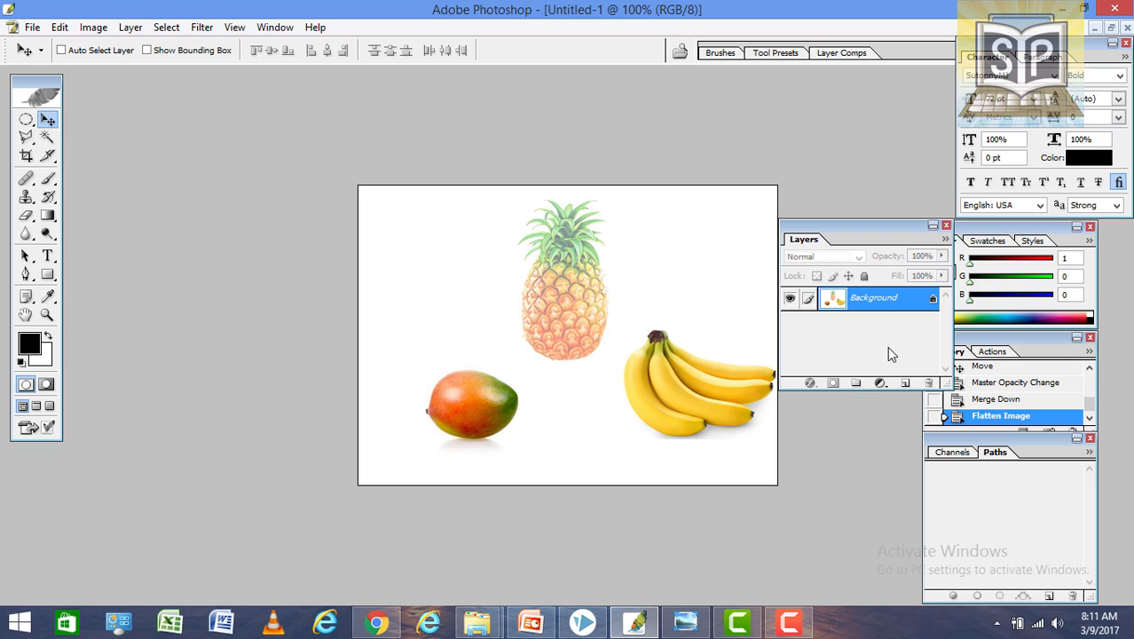